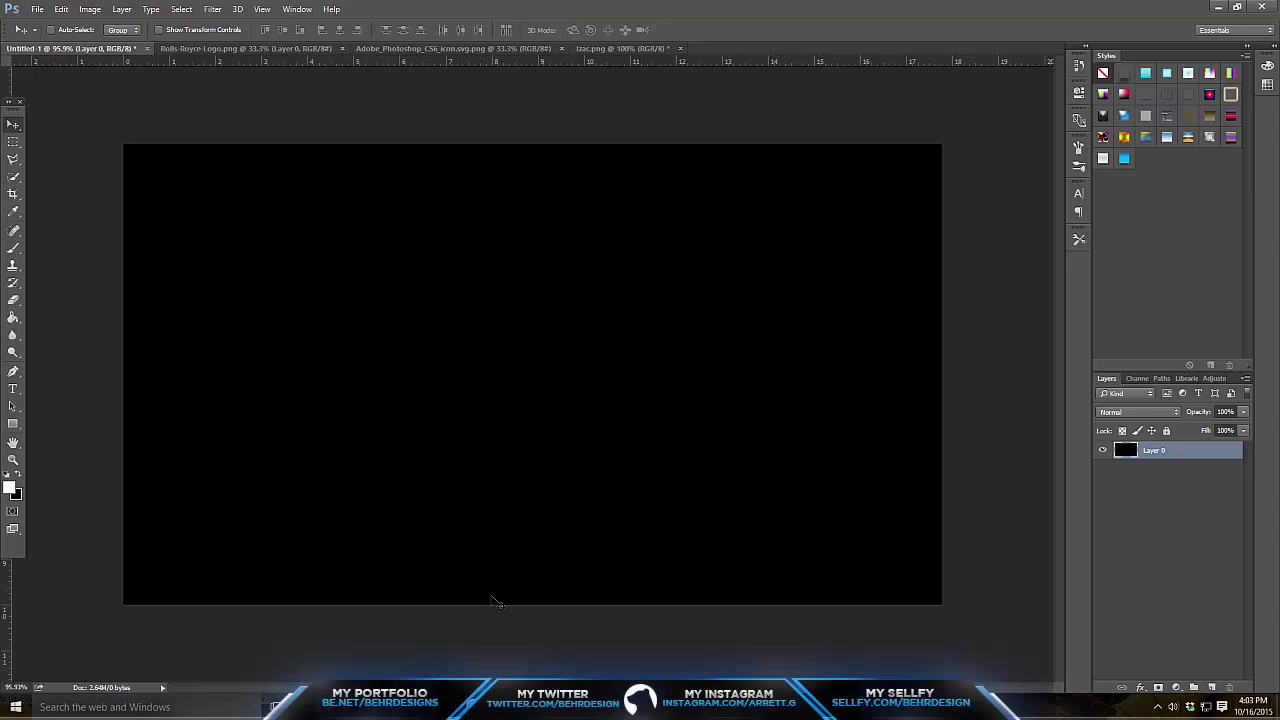
- Copy the white Rolls-Royce photo from the browser and paste it into the black Photoshop document
{"action": "key", "text": "alt+Tab"}
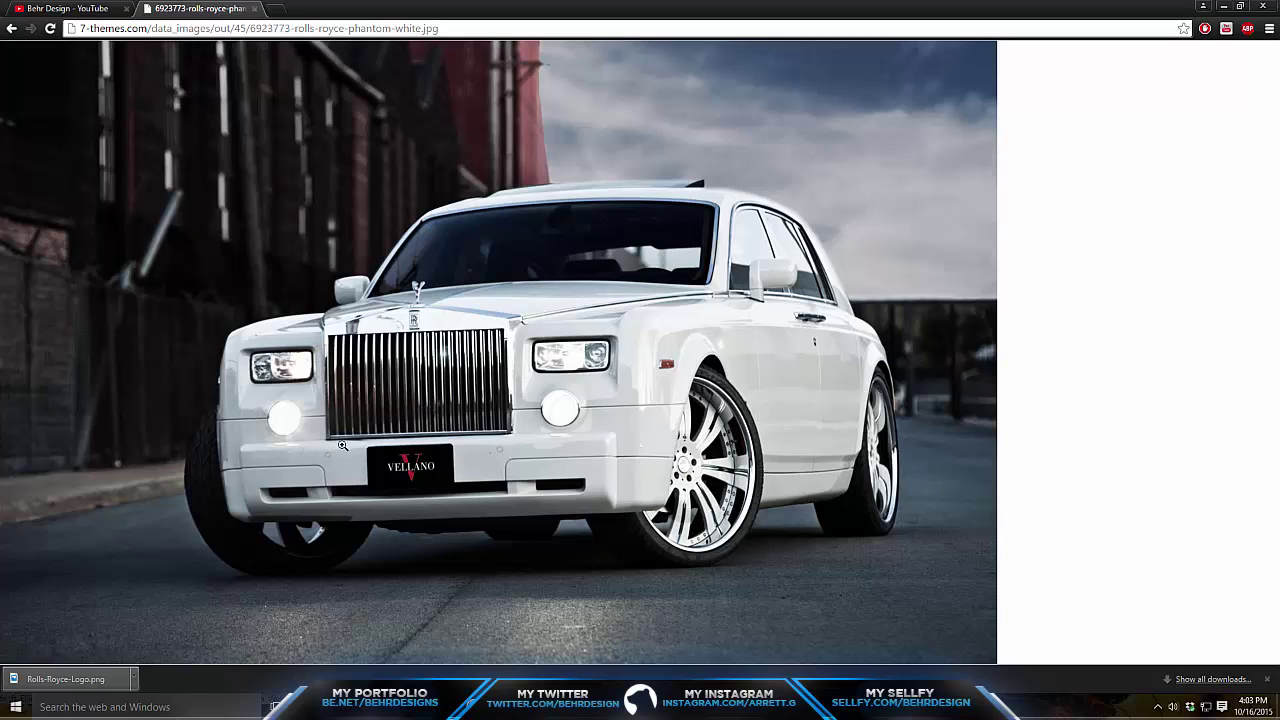
{"action": "right_click", "coordinate": [374, 389]}
{"action": "left_click", "coordinate": [420, 432]}
{"action": "key", "text": "alt+Tab"}
{"action": "key", "text": "ctrl+v"}
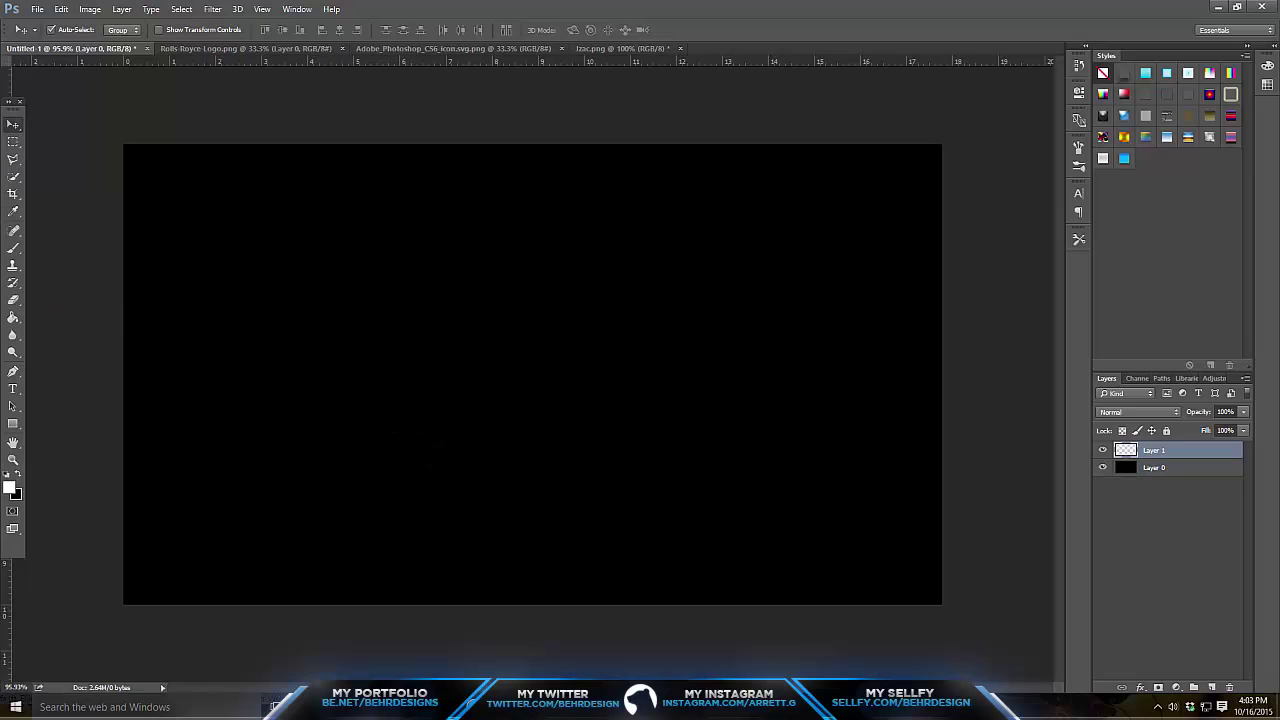
- Scale down the pasted car photo and position it so the whole car fits and the photo fills the canvas
{"action": "left_click_drag", "start_coordinate": [328, 275], "coordinate": [716, 475]}
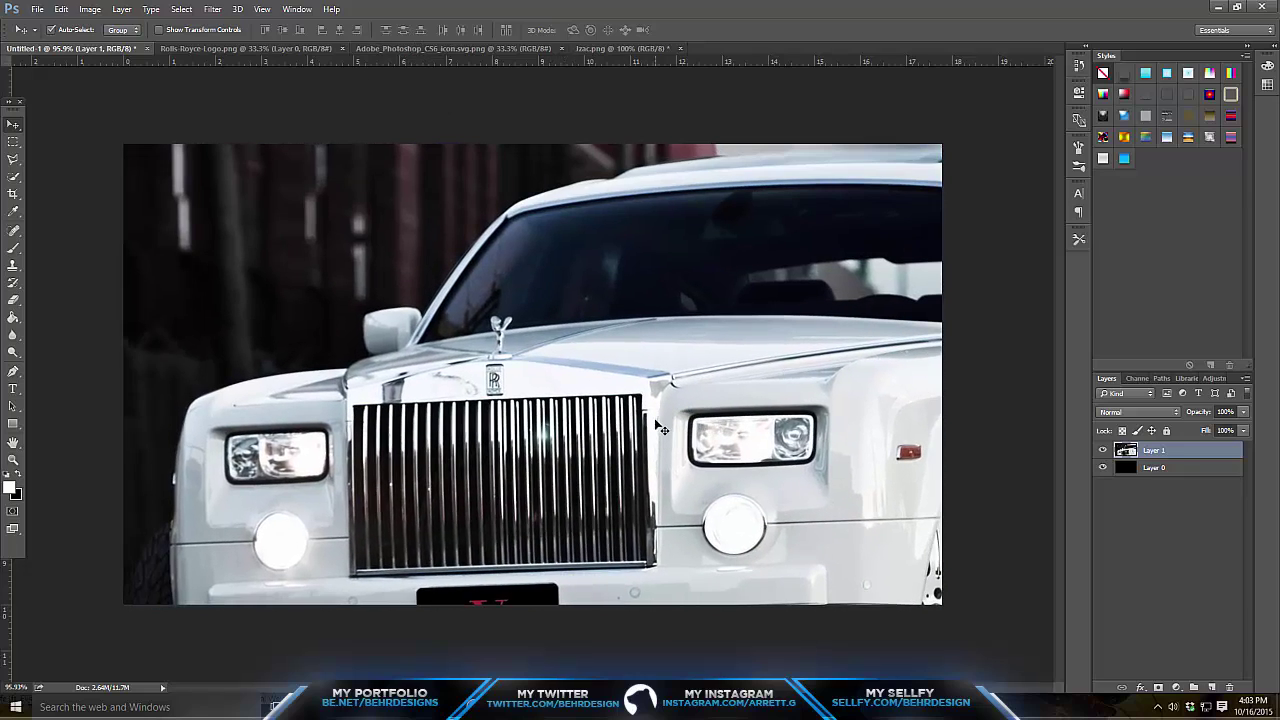
{"action": "key", "text": "ctrl+t"}
{"action": "left_click_drag", "start_coordinate": [632, 428], "coordinate": [996, 630]}
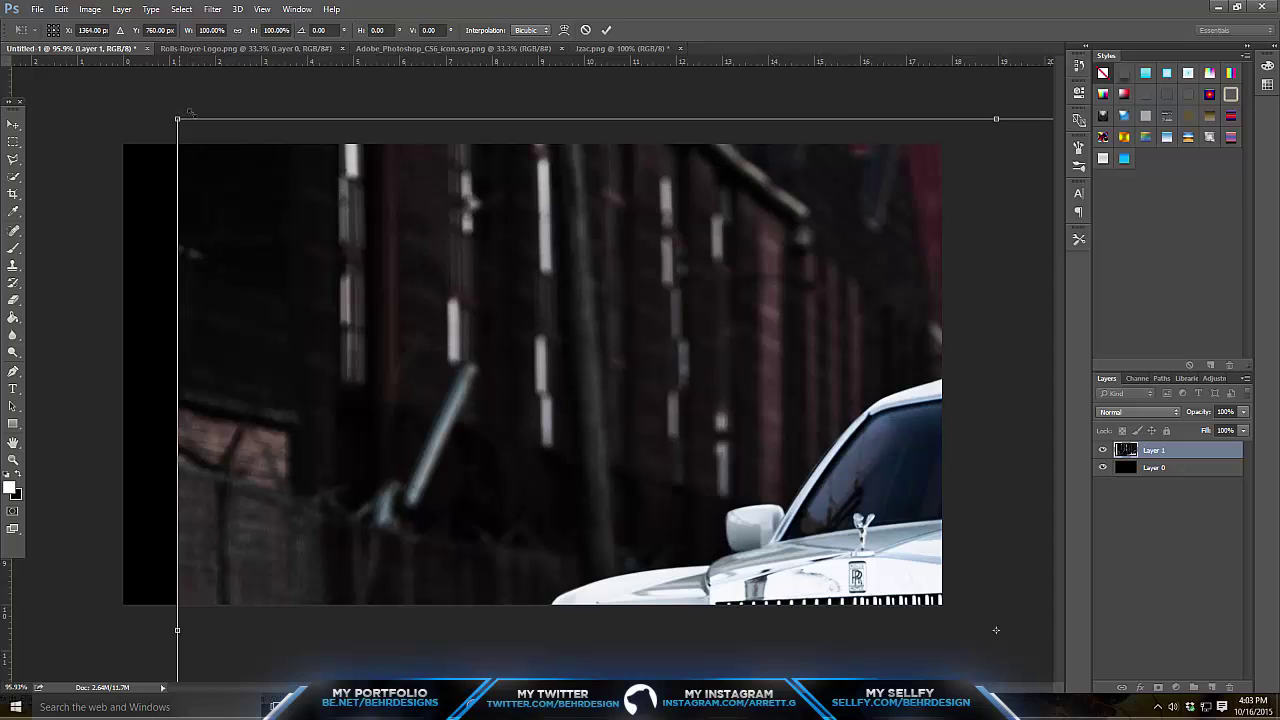
{"action": "left_click_drag", "start_coordinate": [190, 113], "coordinate": [307, 190]}
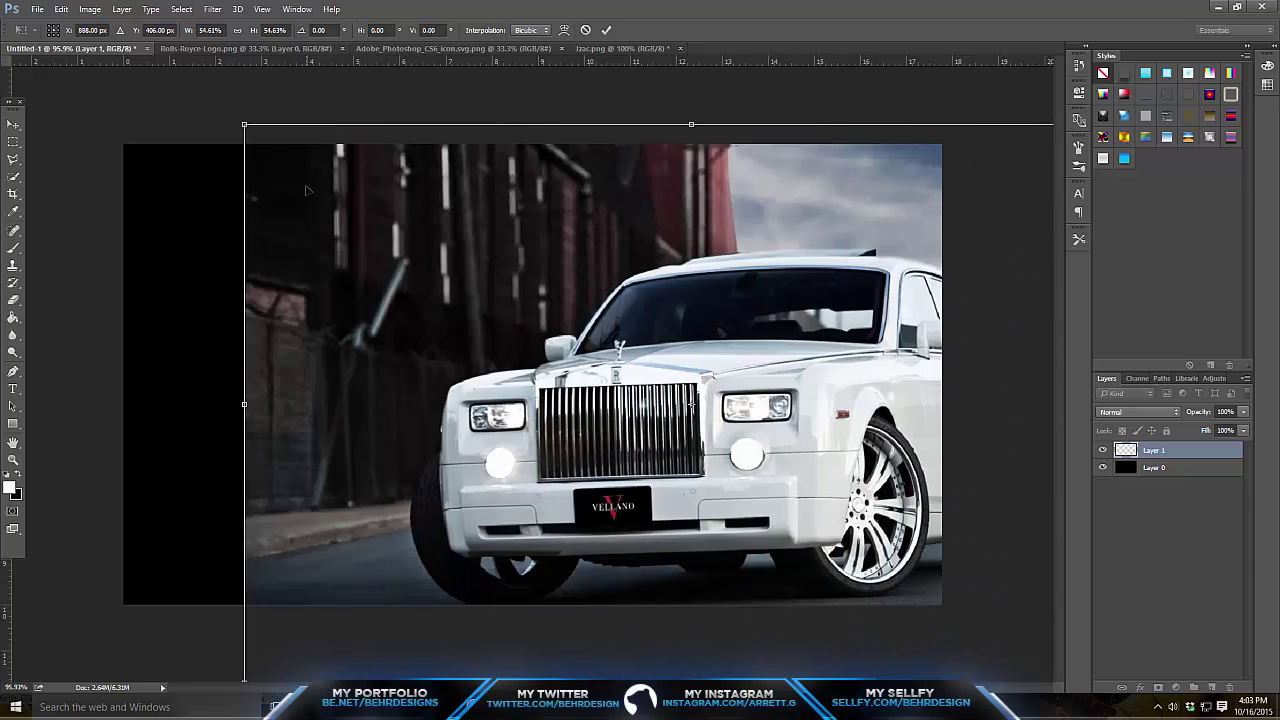
{"action": "left_click_drag", "start_coordinate": [244, 124], "coordinate": [307, 164]}
{"action": "left_click_drag", "start_coordinate": [635, 330], "coordinate": [452, 332]}
{"action": "left_click_drag", "start_coordinate": [831, 276], "coordinate": [839, 228]}
{"action": "key", "text": "Return"}
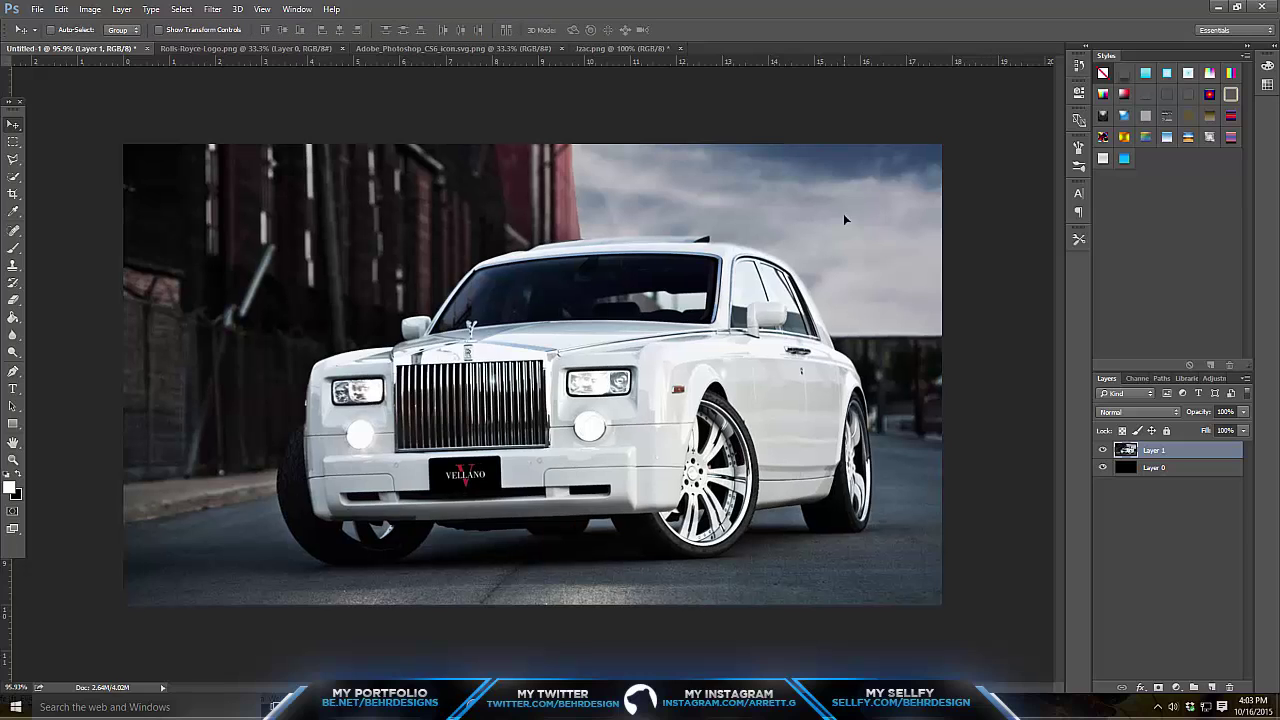
- Apply a Black & White adjustment to the car photo and set its layer opacity to 20%
{"action": "left_click", "coordinate": [89, 9]}
{"action": "mouse_move", "coordinate": [120, 43]}
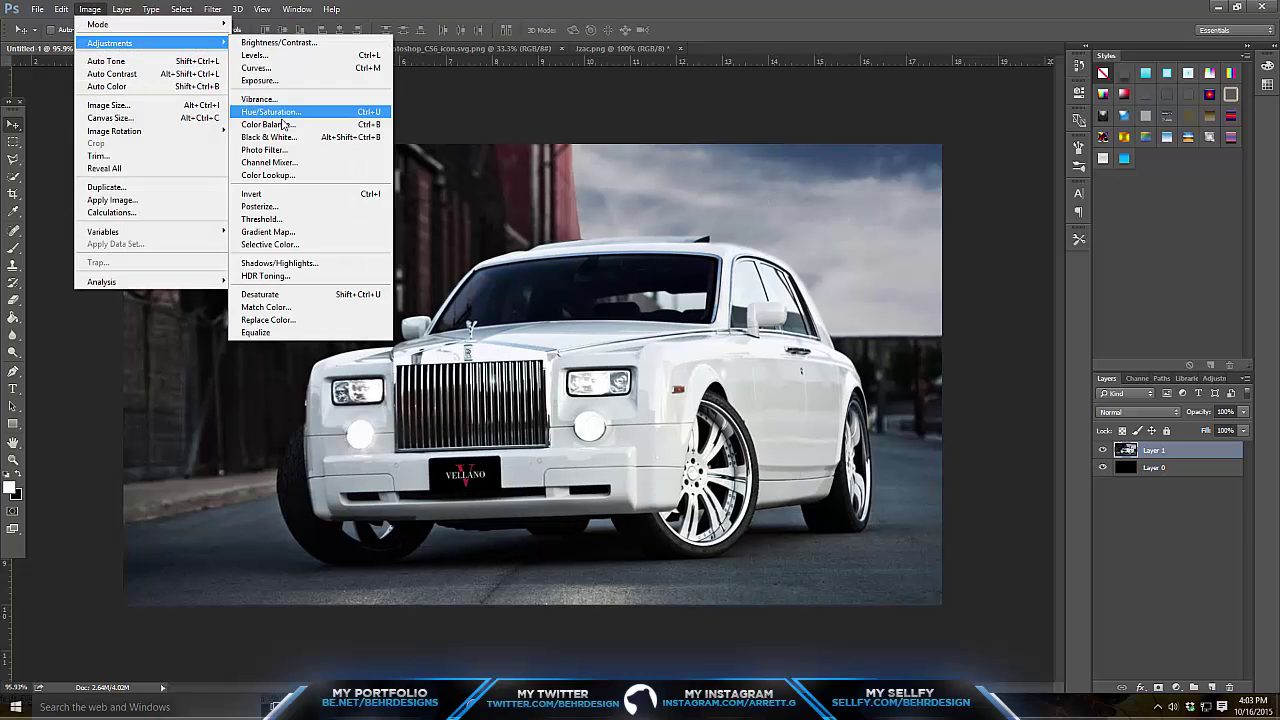
{"action": "left_click", "coordinate": [268, 137]}
{"action": "left_click", "coordinate": [996, 254]}
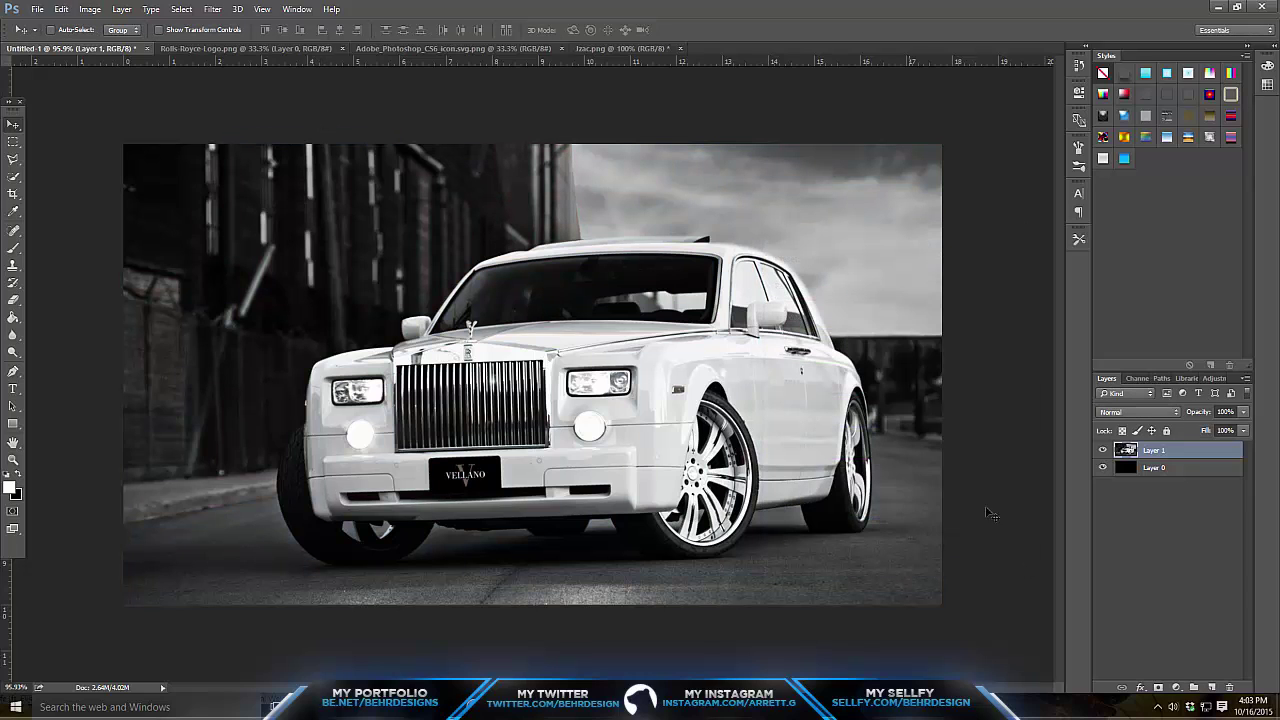
{"action": "left_click", "coordinate": [1227, 412]}
{"action": "type", "text": "20"}
{"action": "key", "text": "Return"}
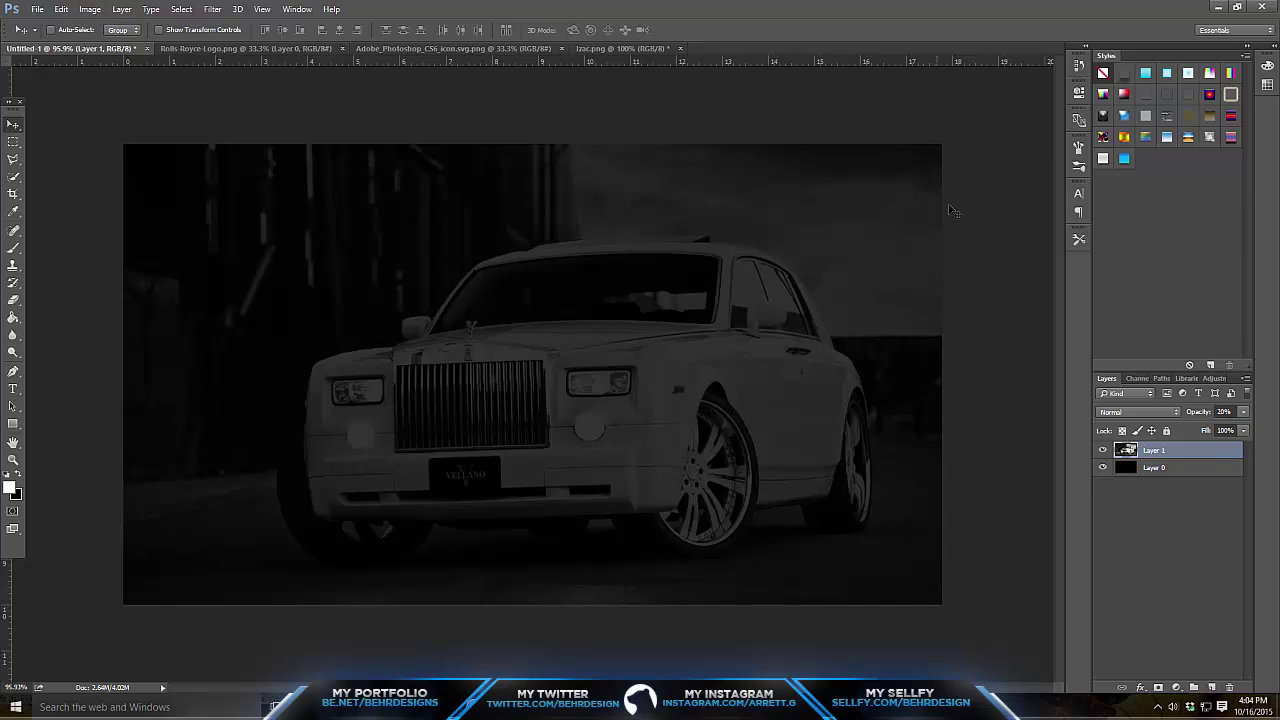
- Rename the car photo layer as Image and the black layer as Background
{"action": "double_click", "coordinate": [1155, 451]}
{"action": "type", "text": "Image"}
{"action": "key", "text": "Return"}
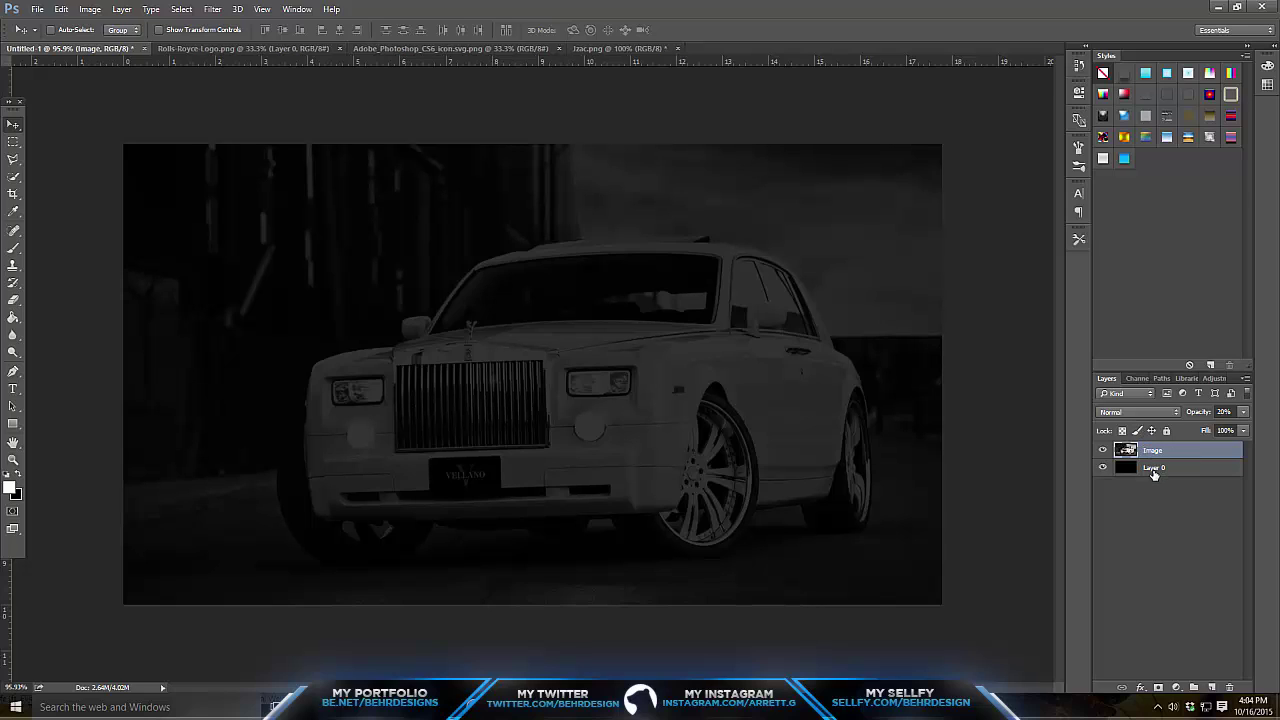
{"action": "double_click", "coordinate": [1154, 468]}
{"action": "type", "text": "Backg"}
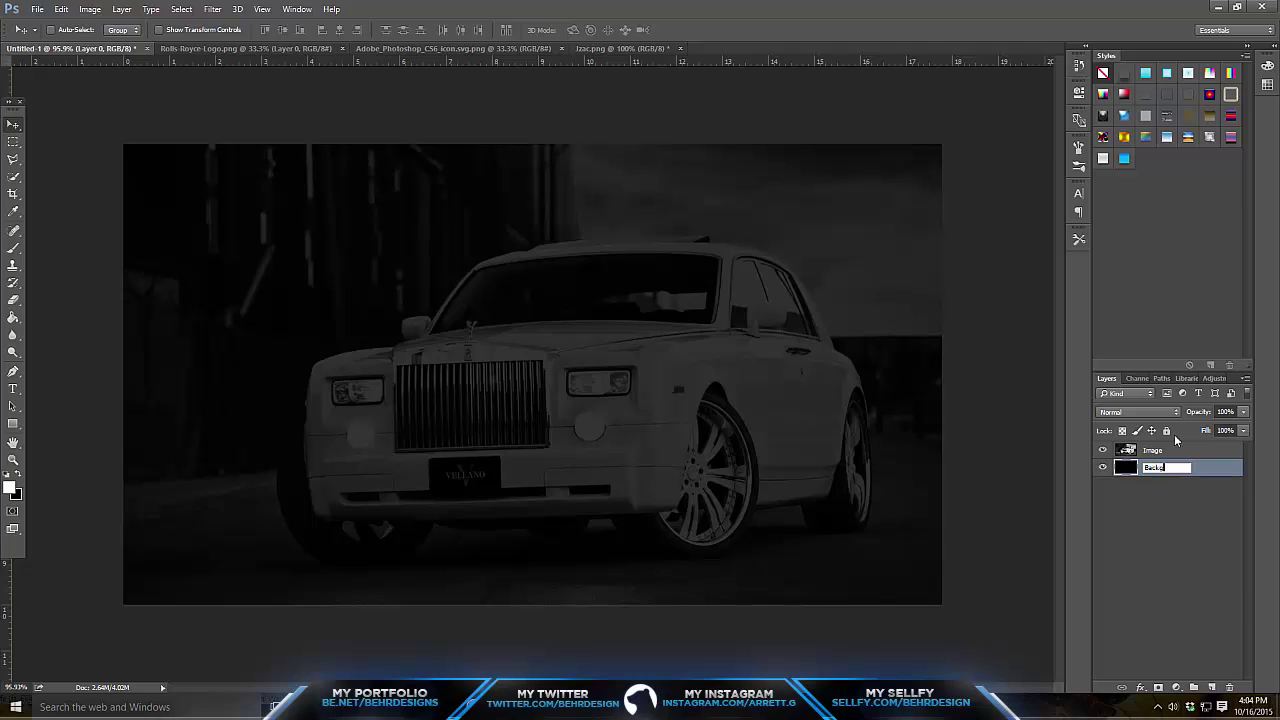
{"action": "type", "text": "round"}
{"action": "key", "text": "Return"}
- Add a new empty layer above the Image layer and name it Border
{"action": "left_click", "coordinate": [1175, 455]}
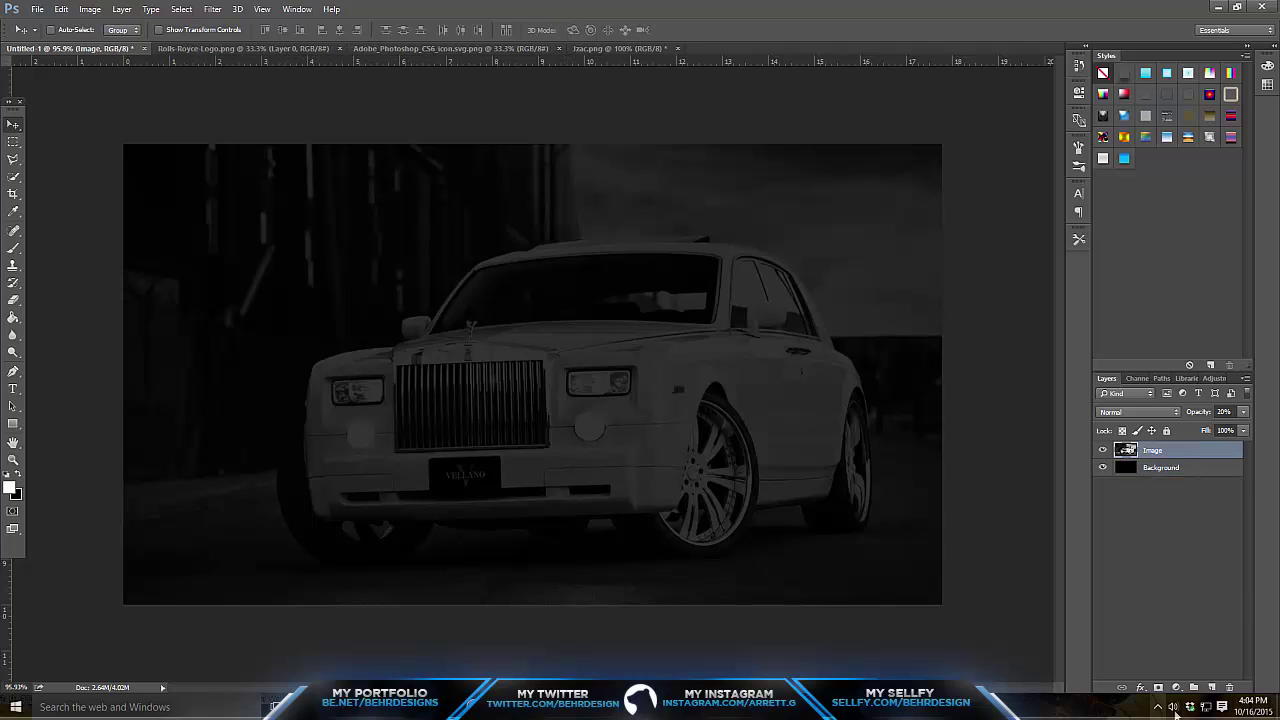
{"action": "left_click", "coordinate": [1211, 687]}
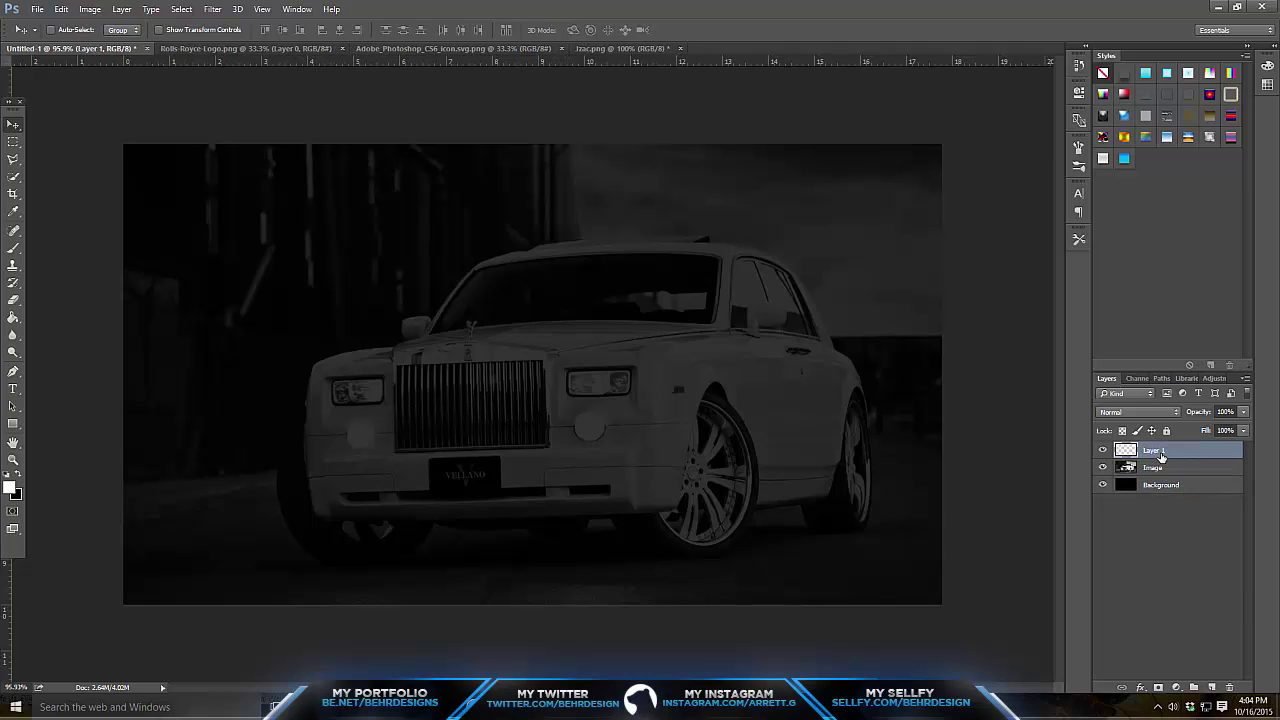
{"action": "double_click", "coordinate": [1155, 451]}
{"action": "type", "text": "Border"}
{"action": "key", "text": "Return"}
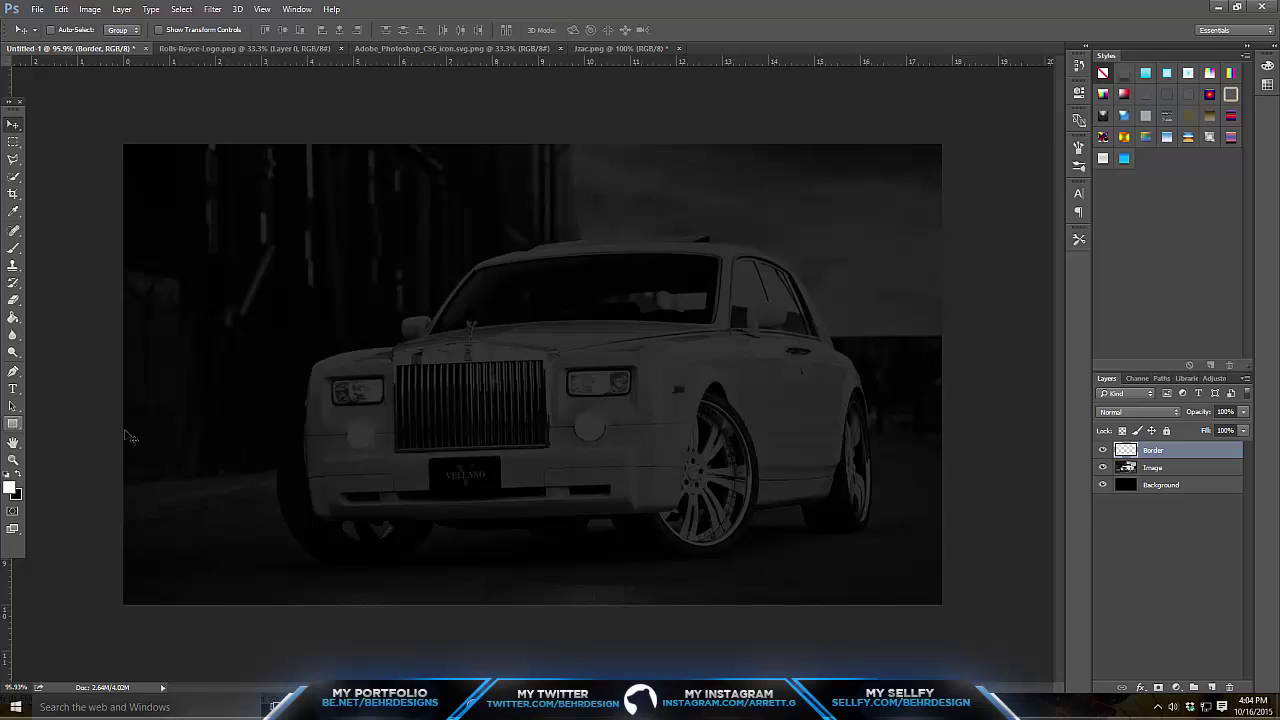
- Duplicate the Background layer, placing the copy directly above the Image layer with its fill at 0%
{"action": "left_click", "coordinate": [1168, 486]}
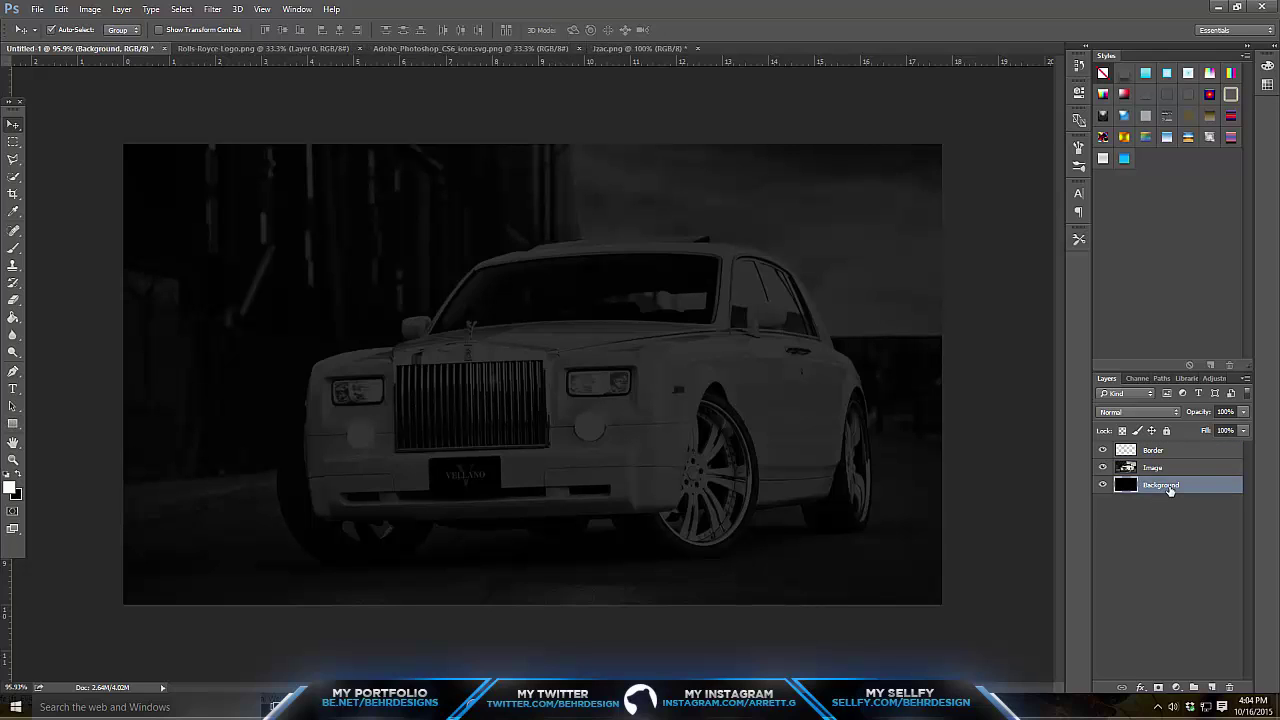
{"action": "key", "text": "ctrl+j"}
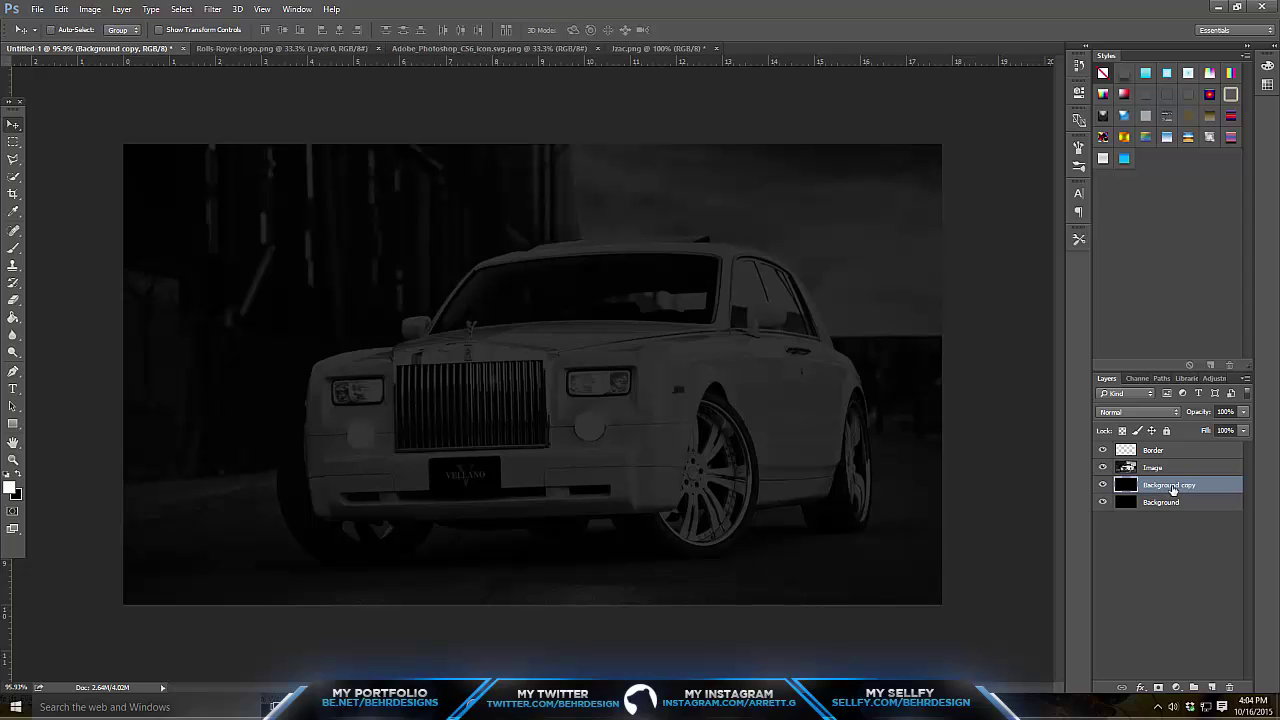
{"action": "mouse_move", "coordinate": [1173, 489]}
{"action": "left_mouse_down"}
{"action": "mouse_move", "coordinate": [1173, 447]}
{"action": "mouse_move", "coordinate": [1163, 468]}
{"action": "left_mouse_up"}
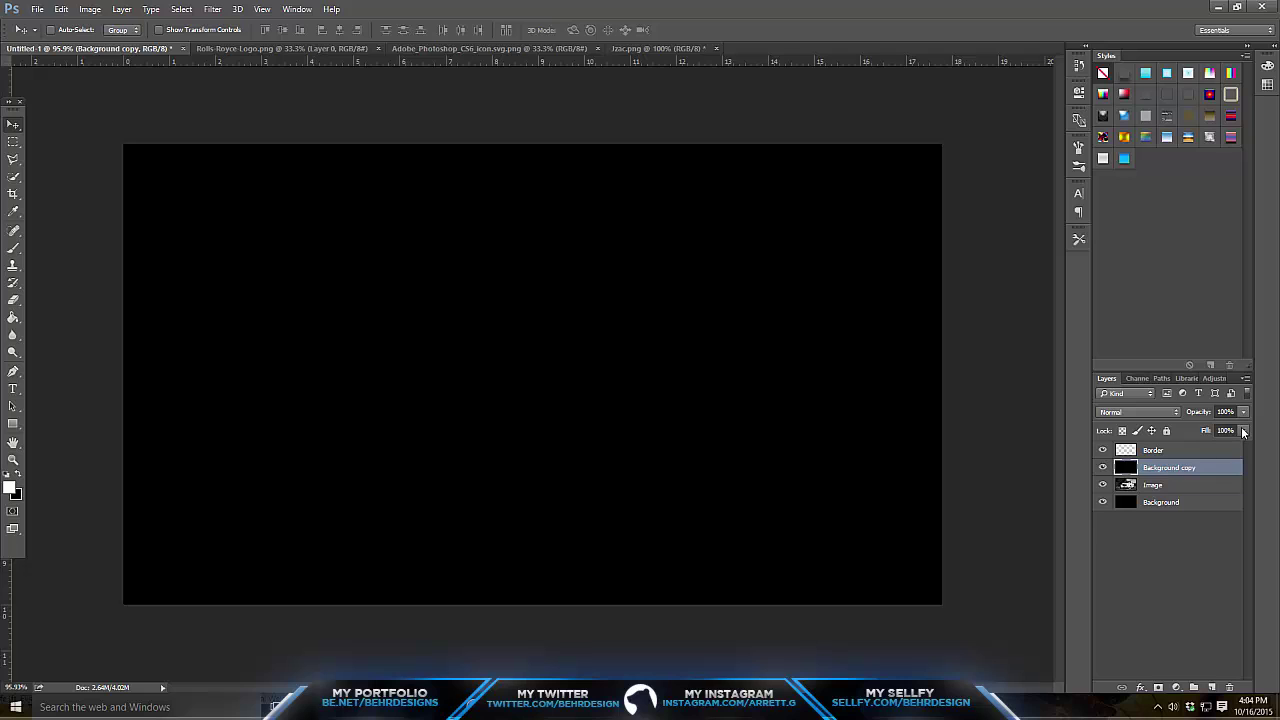
{"action": "left_click_drag", "start_coordinate": [1243, 432], "coordinate": [1095, 467]}
- Add a white inside stroke of 10 px at 100% opacity to the Background copy layer
{"action": "right_click", "coordinate": [1186, 468]}
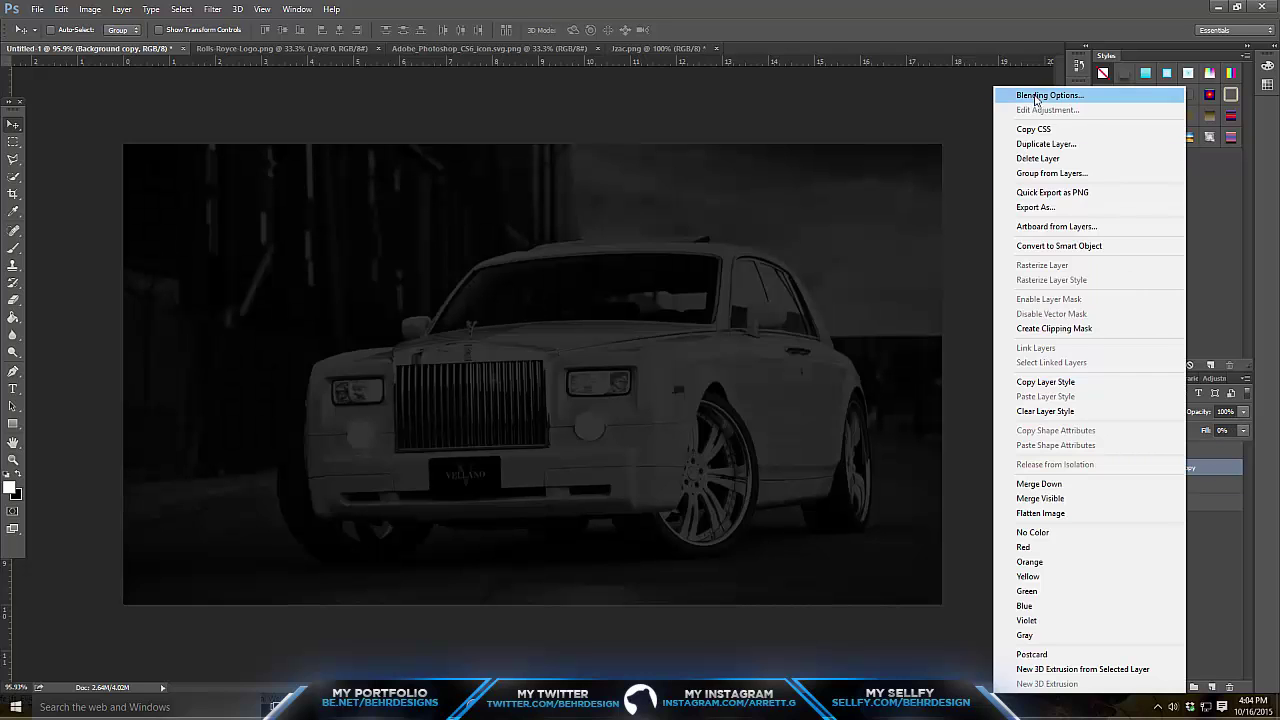
{"action": "left_click", "coordinate": [1036, 98]}
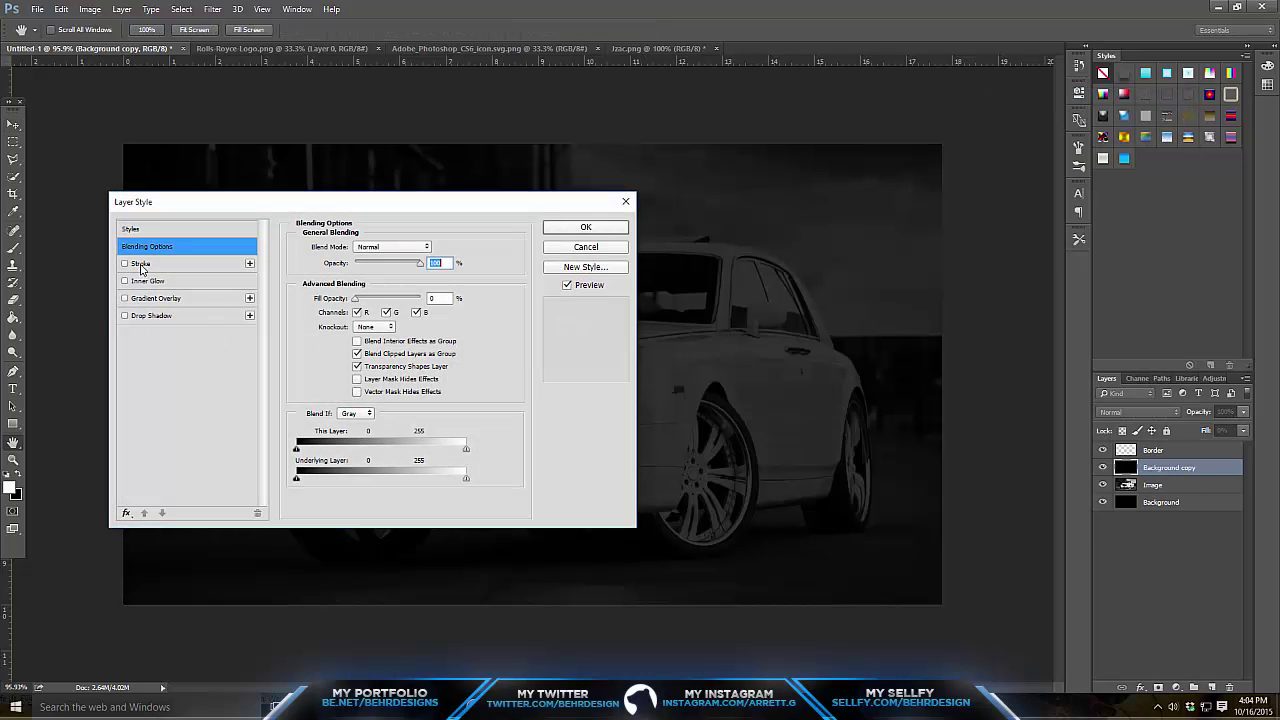
{"action": "left_click", "coordinate": [141, 264]}
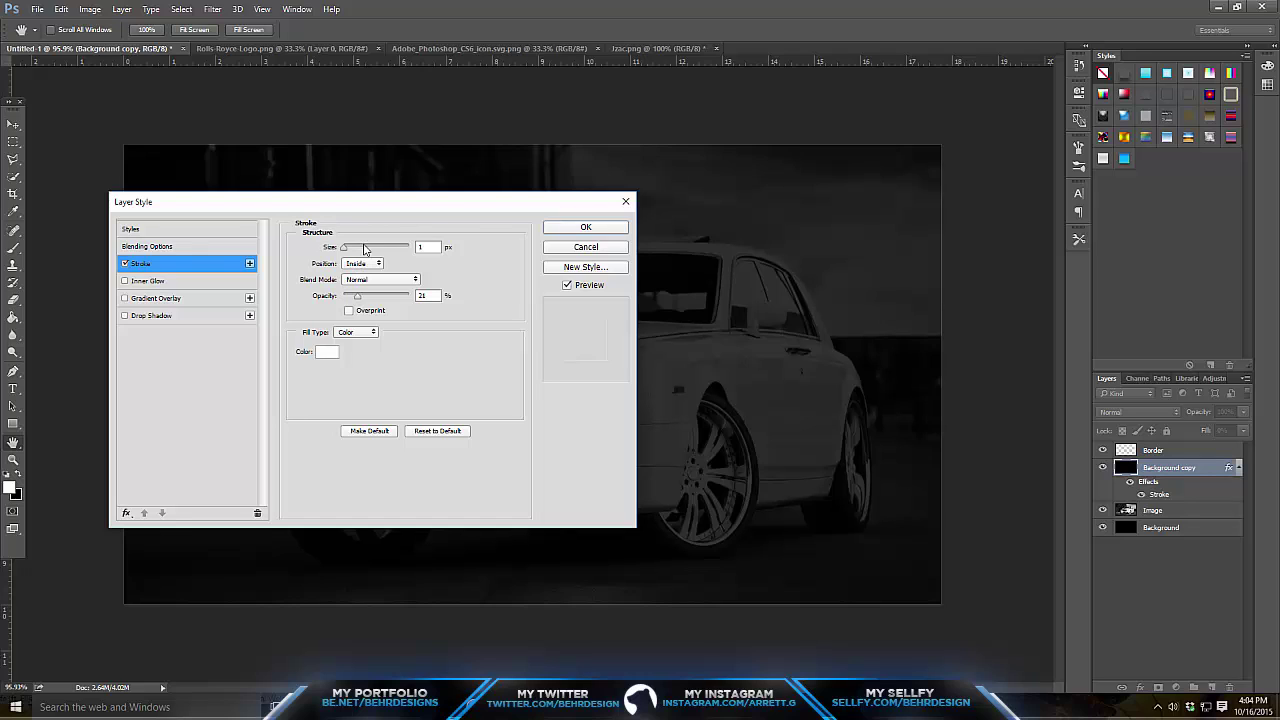
{"action": "left_click_drag", "start_coordinate": [366, 249], "coordinate": [350, 249]}
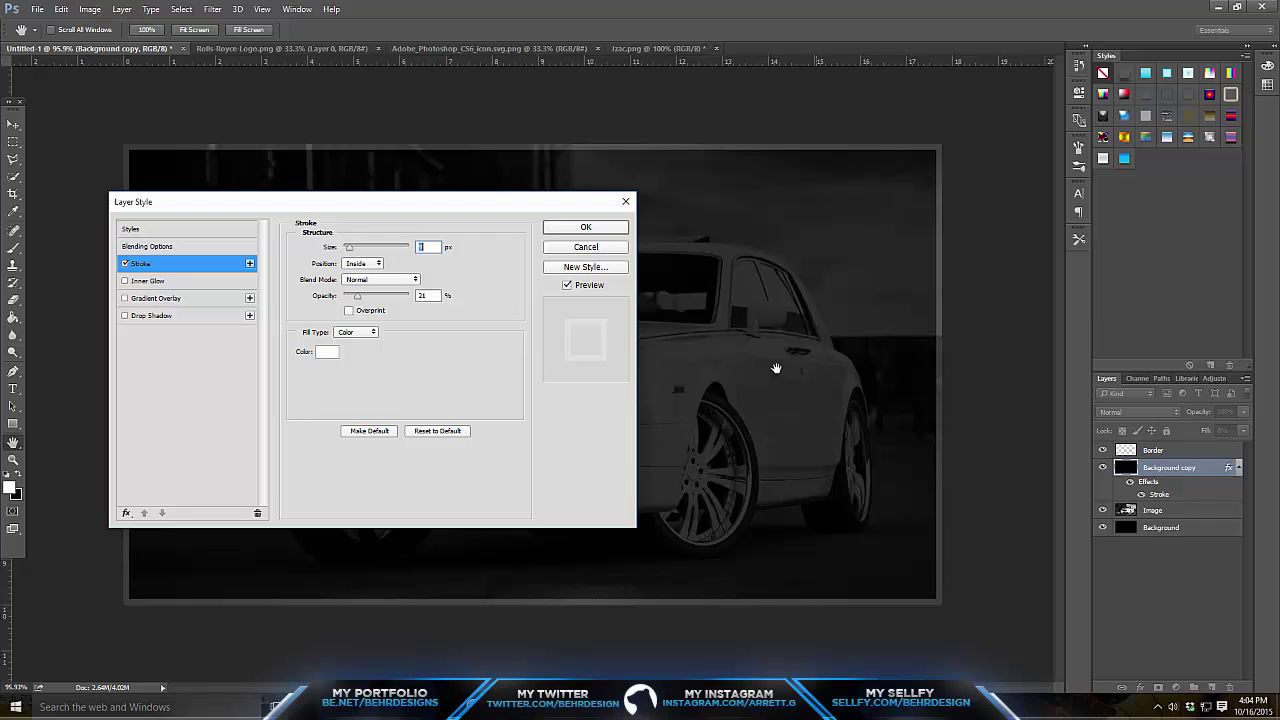
{"action": "type", "text": "10"}
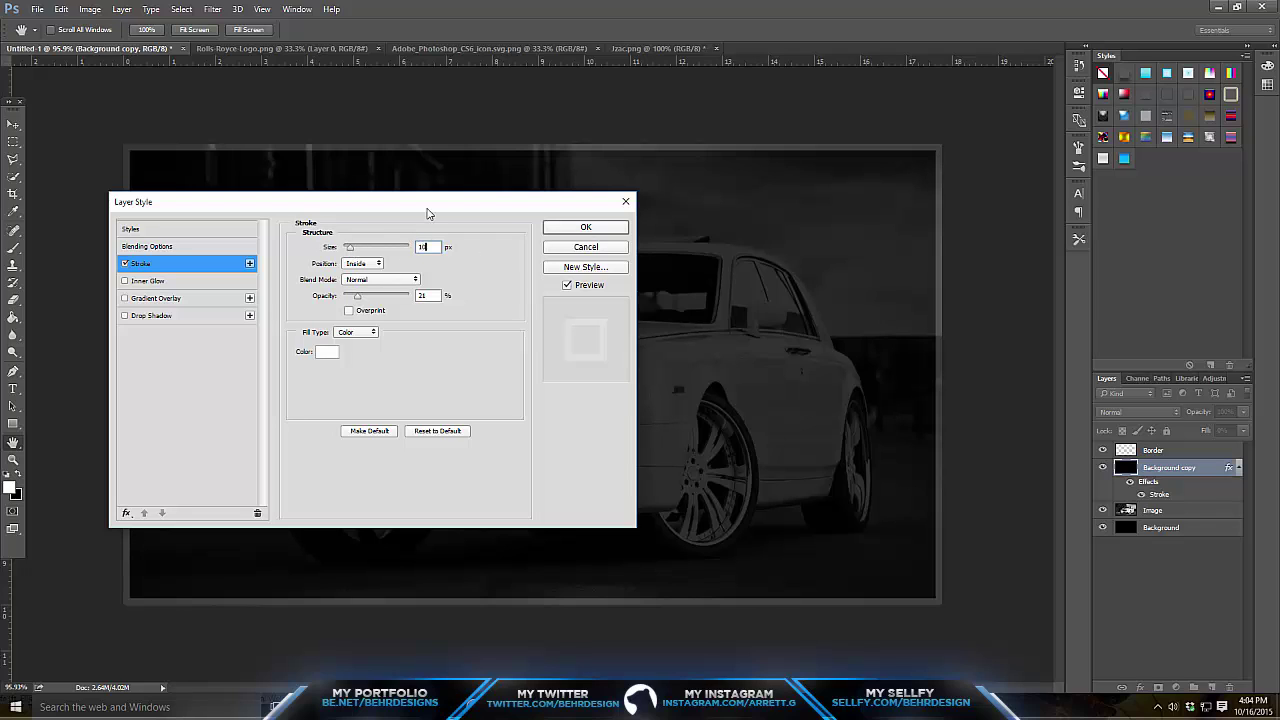
{"action": "left_click_drag", "start_coordinate": [365, 296], "coordinate": [415, 296]}
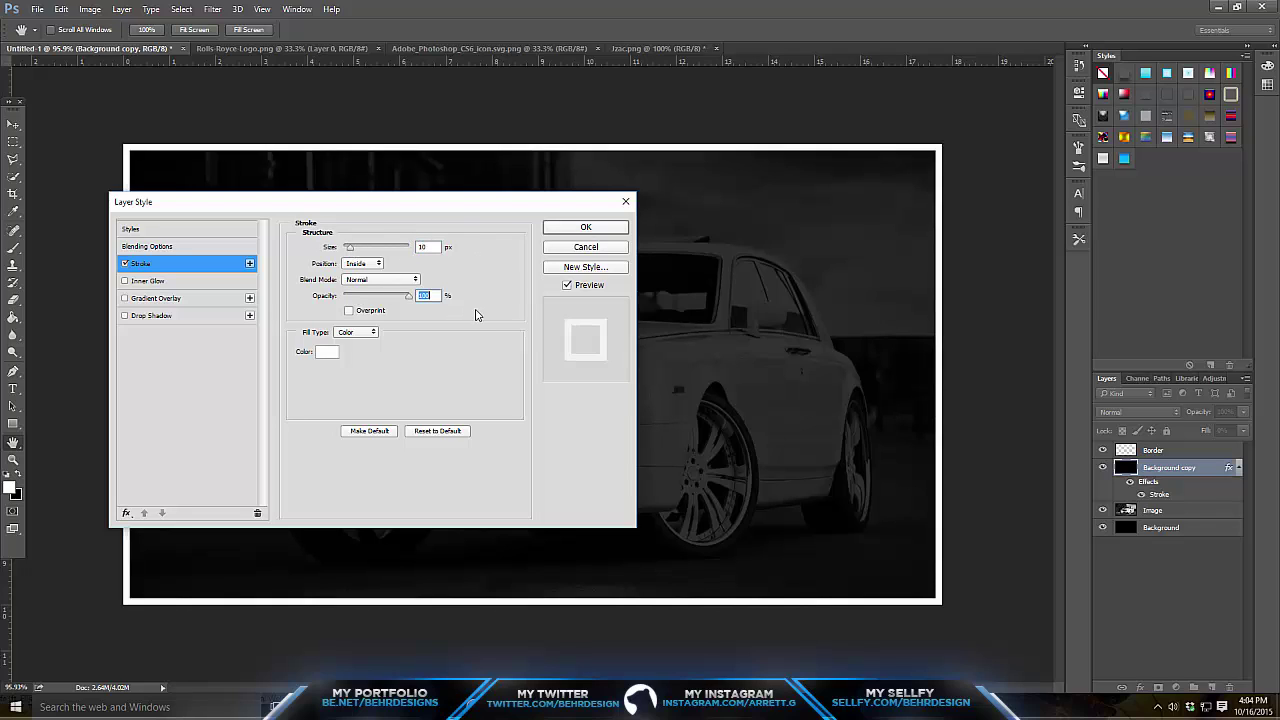
{"action": "left_click", "coordinate": [589, 227]}
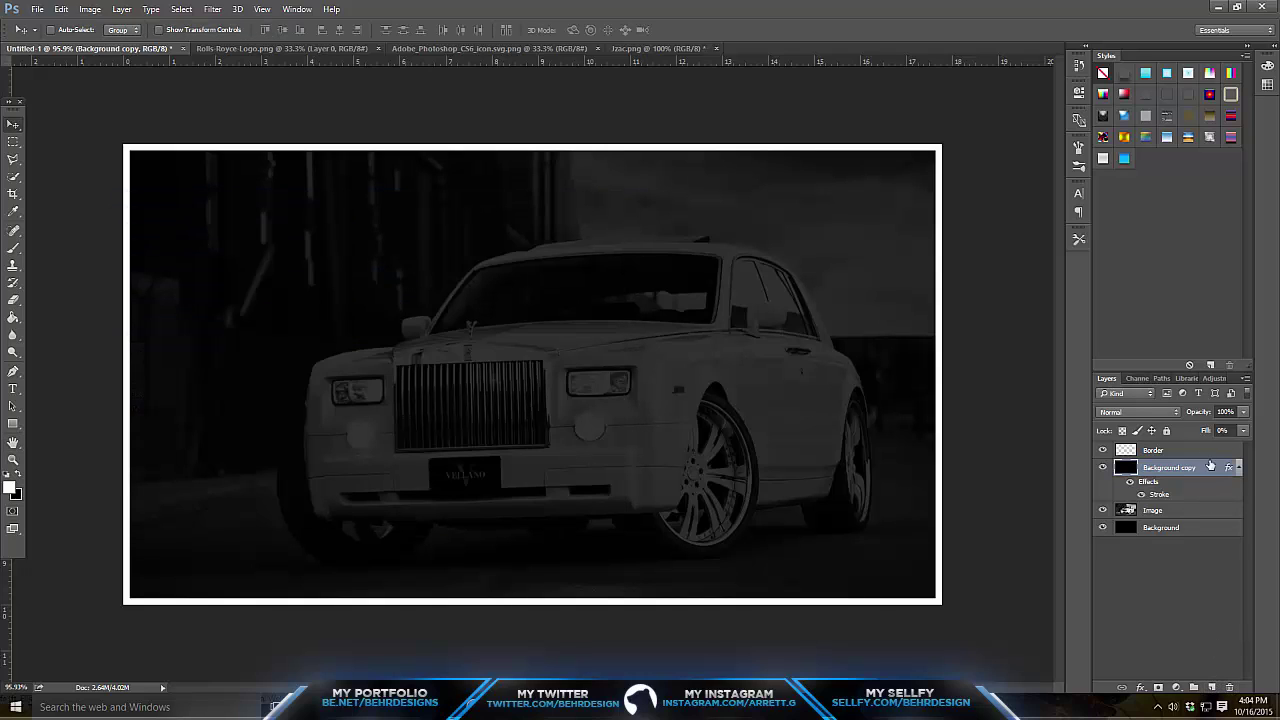
- Set the stroke size of the Background copy layer to 15 px
{"action": "right_click", "coordinate": [1181, 475]}
{"action": "left_click", "coordinate": [1143, 16]}
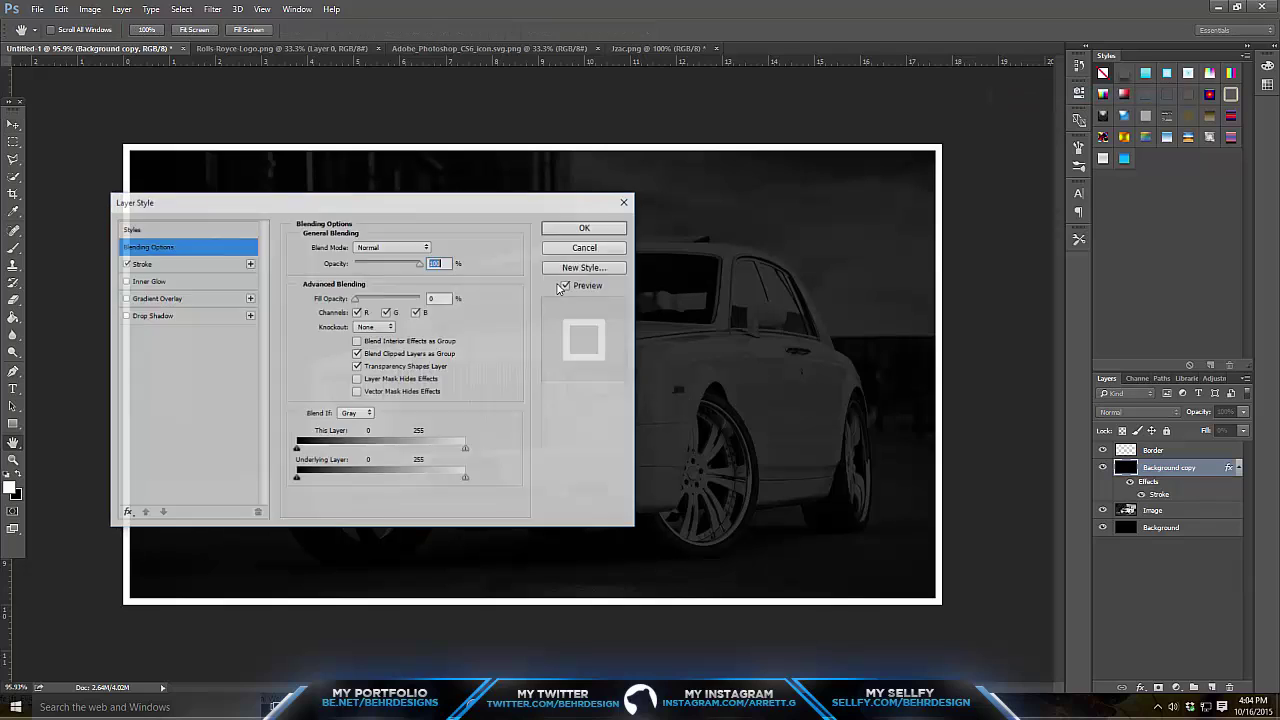
{"action": "left_click", "coordinate": [141, 263]}
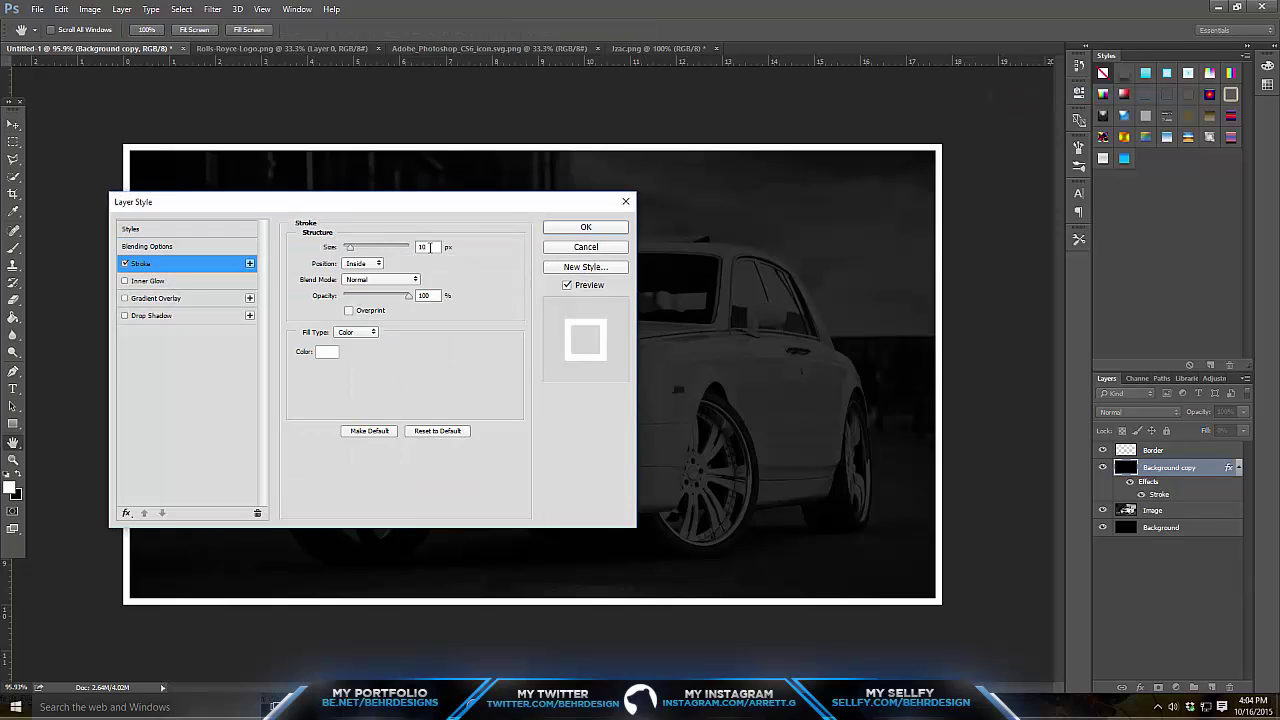
{"action": "key", "text": "BackSpace"}
{"action": "key", "text": "BackSpace"}
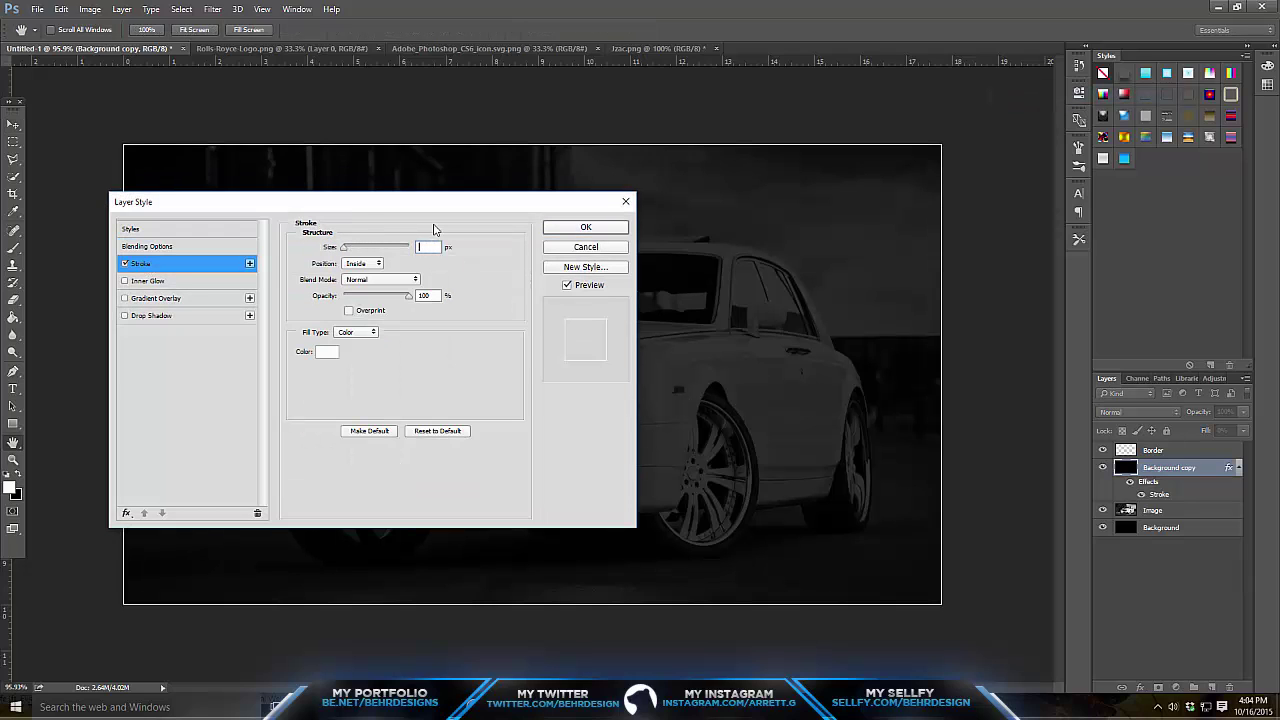
{"action": "type", "text": "15"}
{"action": "key", "text": "Return"}
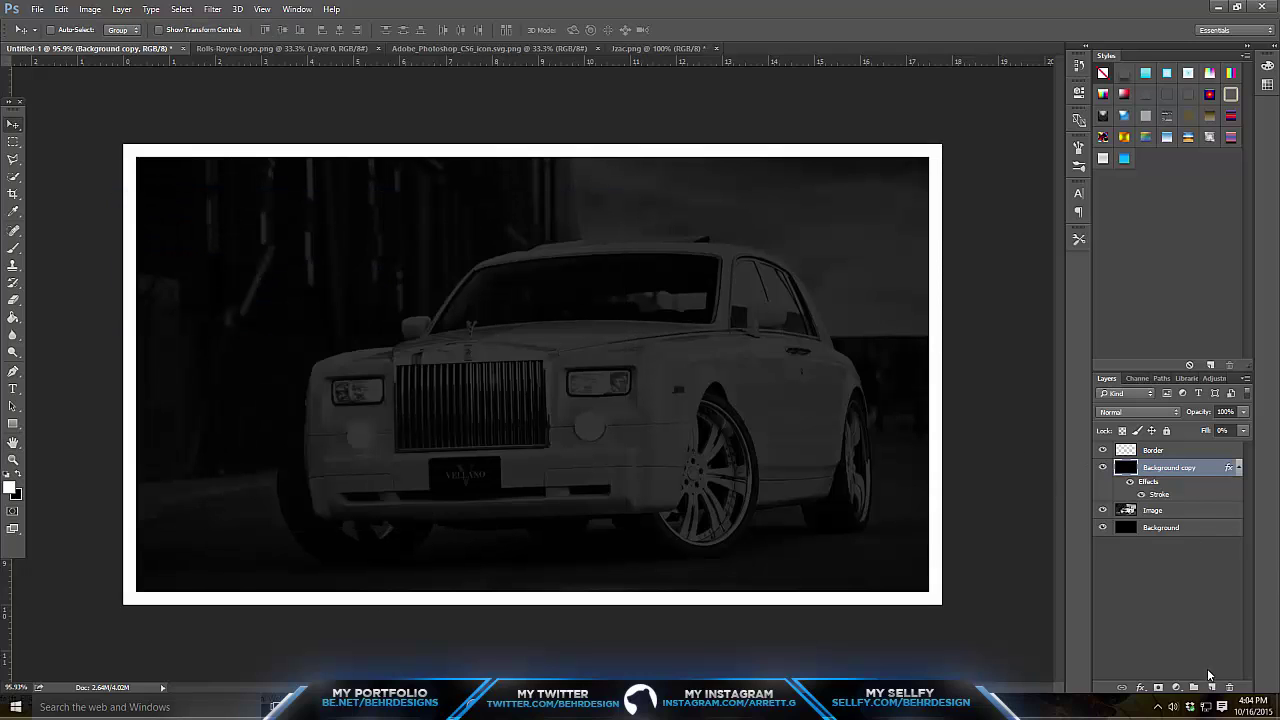
- Add a new empty layer above the Background copy and merge the two layers
{"action": "left_click", "coordinate": [1211, 687]}
{"action": "left_click", "coordinate": [1160, 484], "text": "shift"}
{"action": "right_click", "coordinate": [1155, 484]}
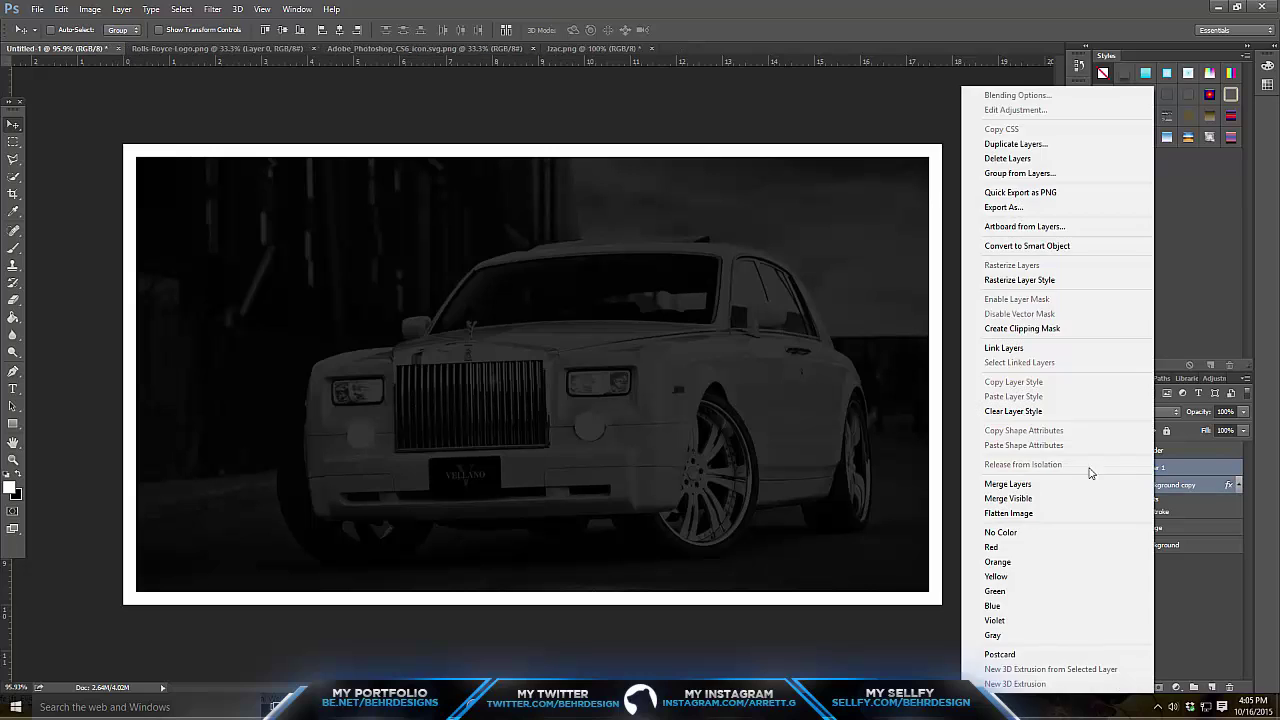
{"action": "left_click", "coordinate": [1088, 484]}
- Delete the empty Border layer and rename the merged stroke layer as Border
{"action": "left_click", "coordinate": [1160, 450]}
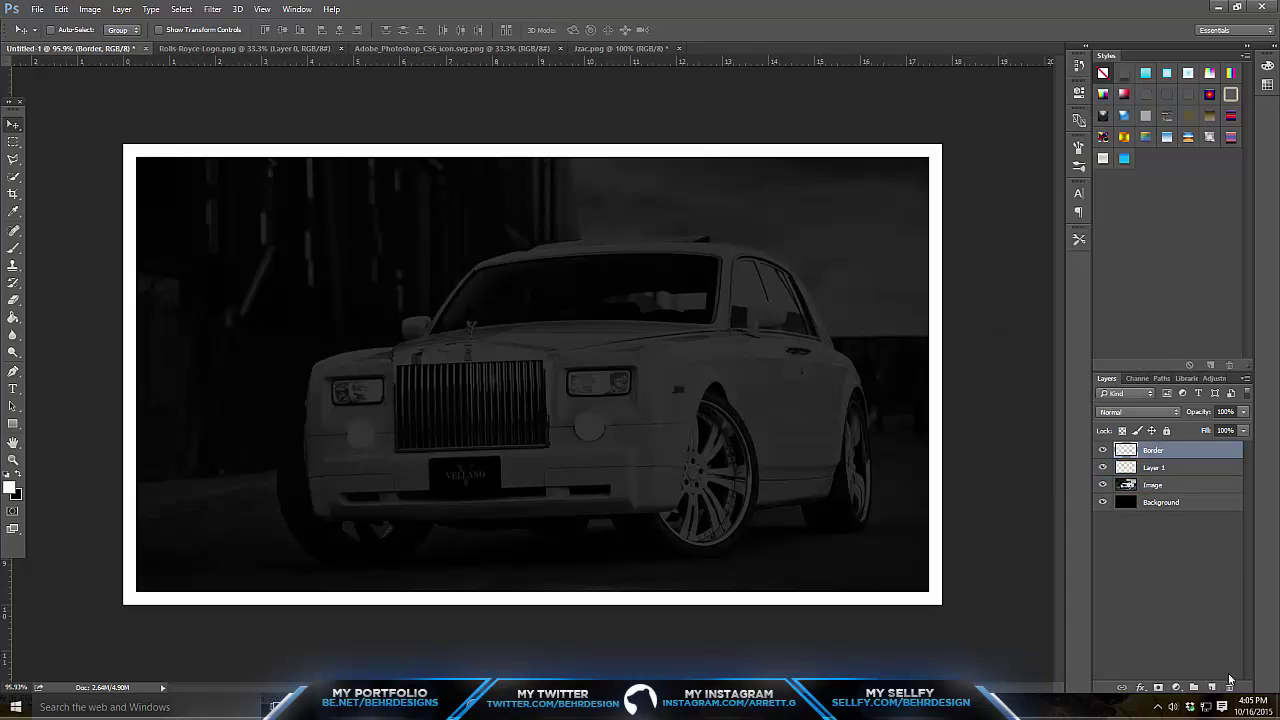
{"action": "left_click", "coordinate": [1229, 687]}
{"action": "double_click", "coordinate": [1154, 450]}
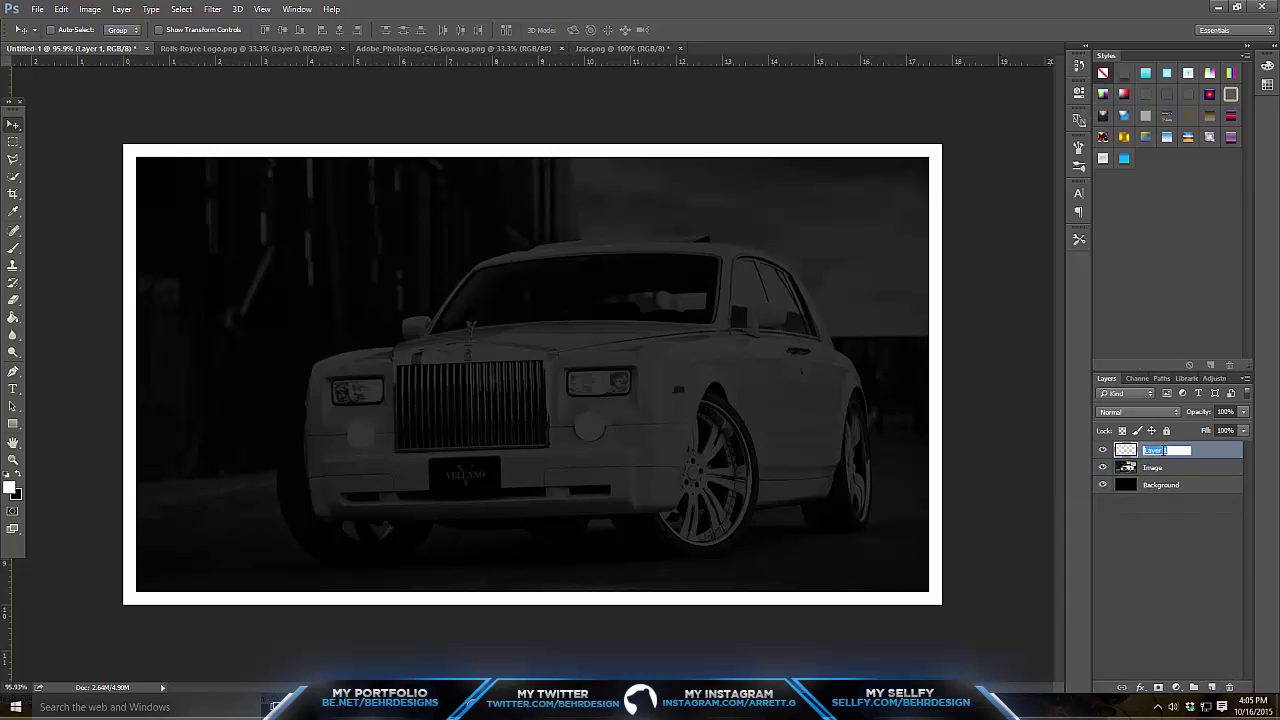
{"action": "type", "text": "Border"}
{"action": "key", "text": "Return"}
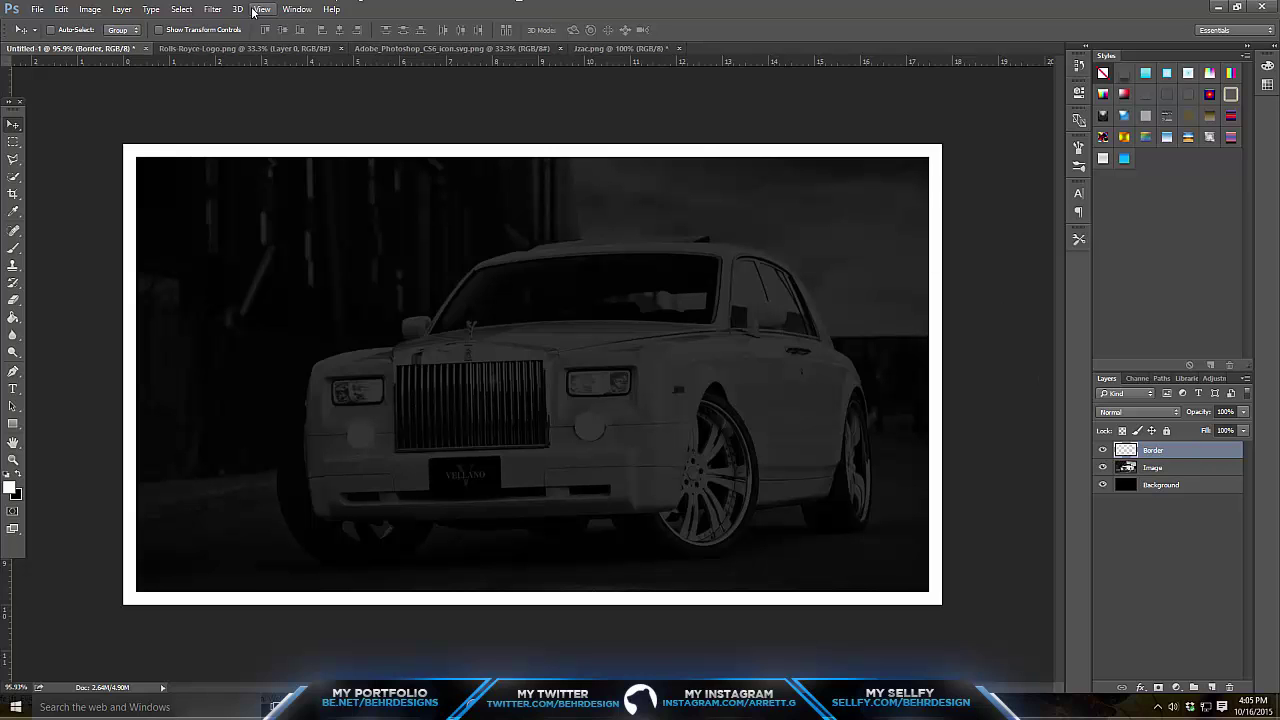
- Apply a Gaussian Blur with a radius of 5 pixels to the Border layer
{"action": "left_click", "coordinate": [212, 9]}
{"action": "mouse_move", "coordinate": [237, 9]}
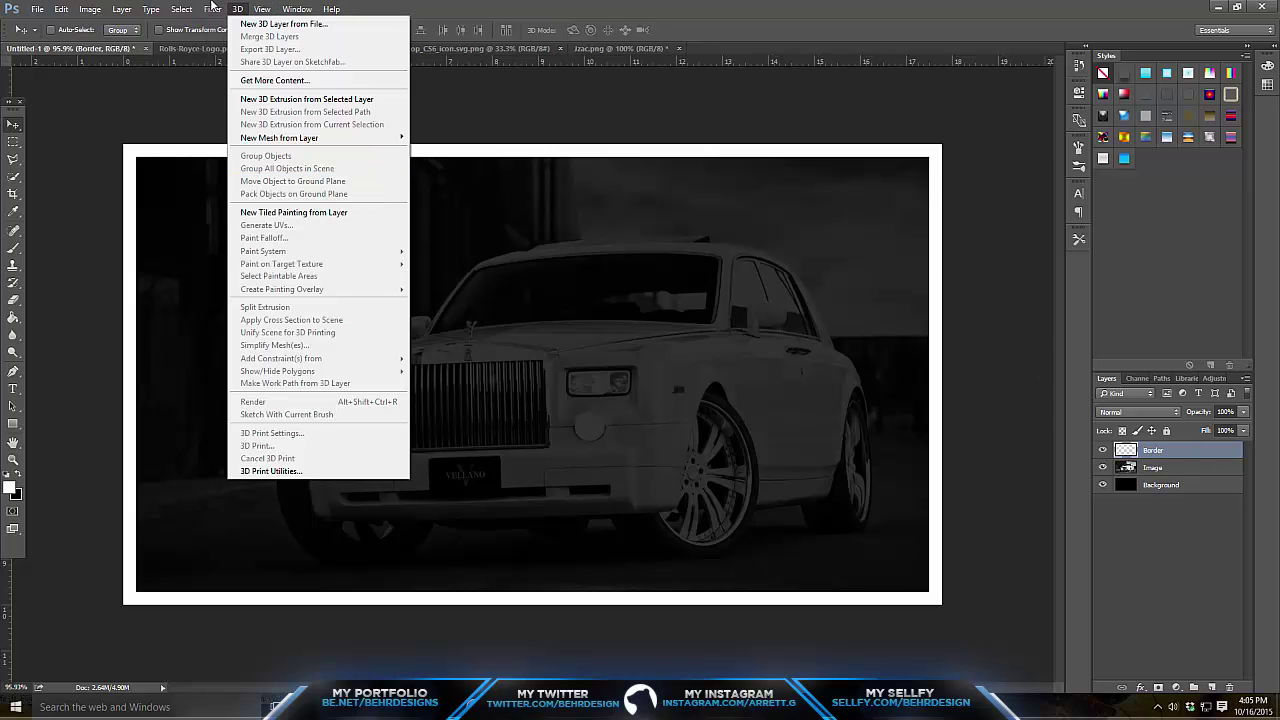
{"action": "mouse_move", "coordinate": [232, 157]}
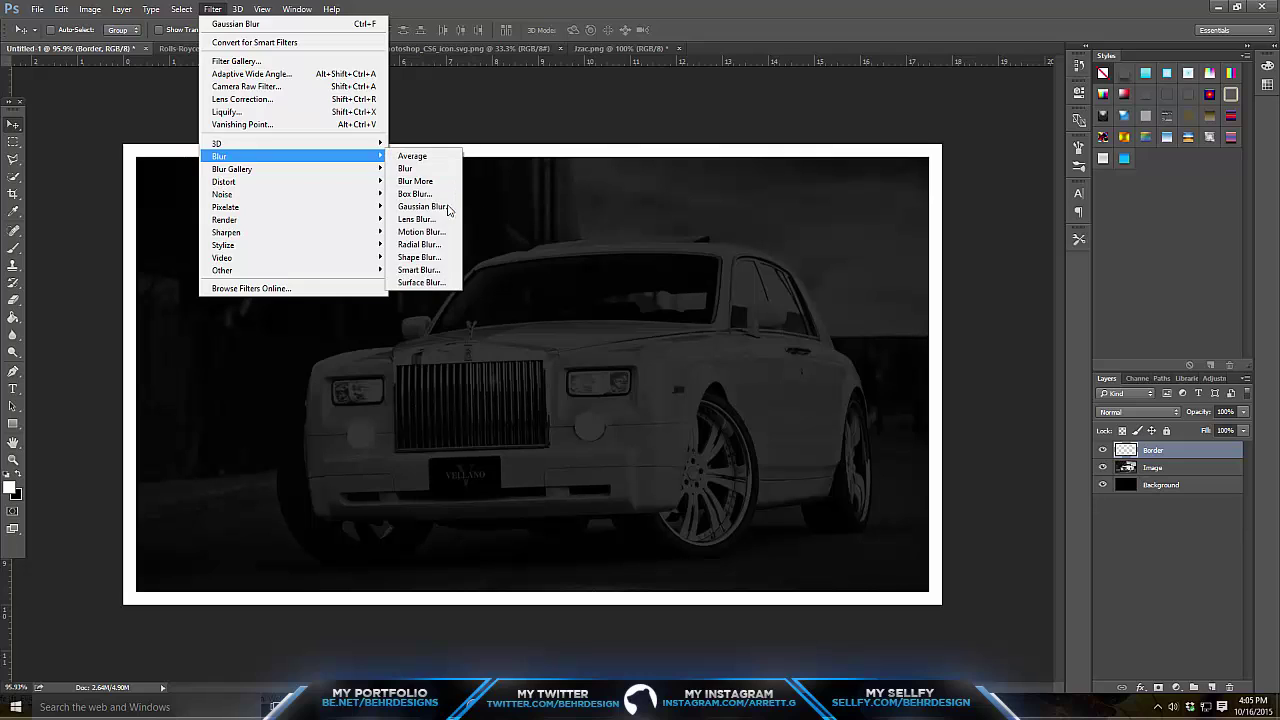
{"action": "left_click", "coordinate": [447, 207]}
{"action": "type", "text": "5"}
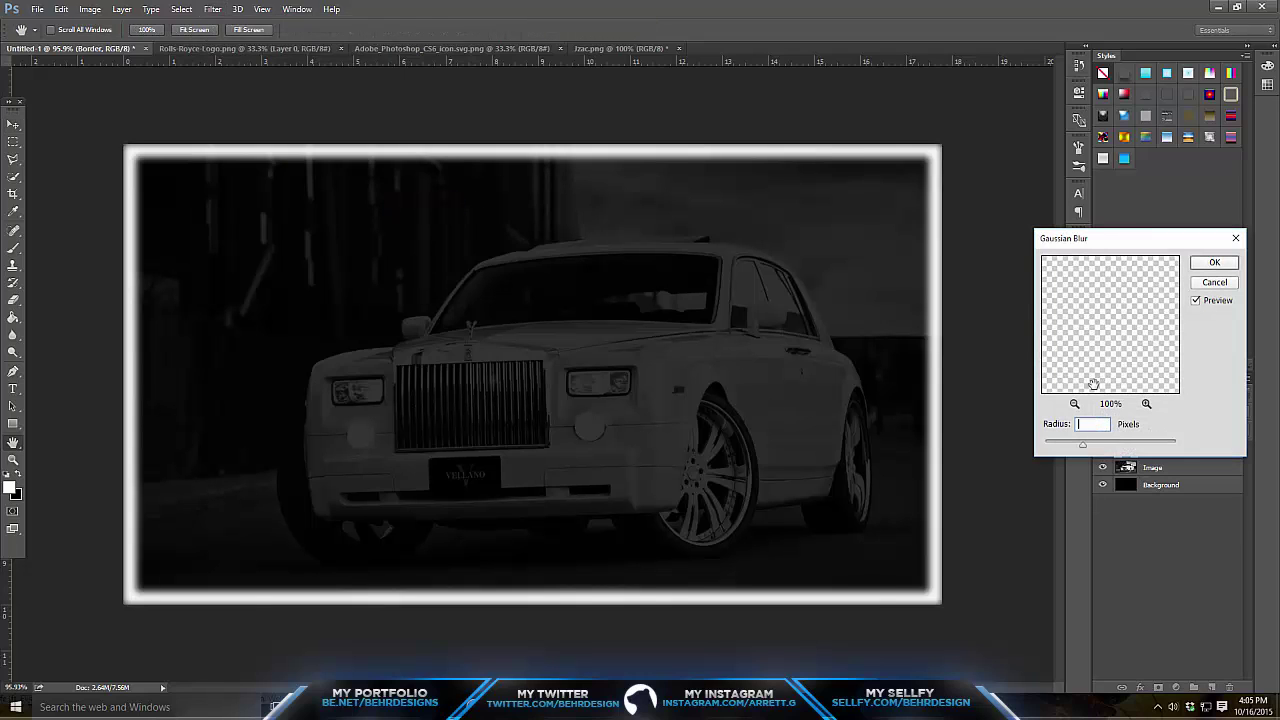
{"action": "key", "text": "Return"}
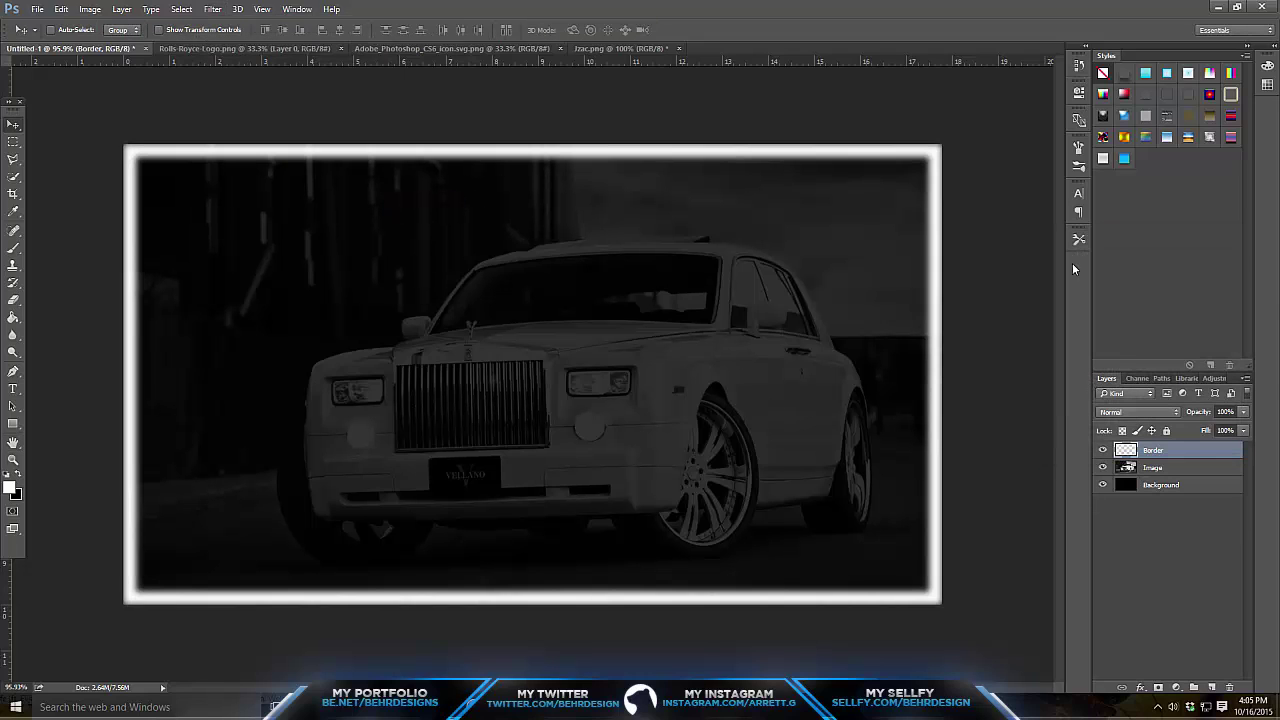
- Lower the fill of the Border layer to 10%
{"action": "left_click", "coordinate": [1243, 430]}
{"action": "left_click_drag", "start_coordinate": [1220, 446], "coordinate": [1179, 446]}
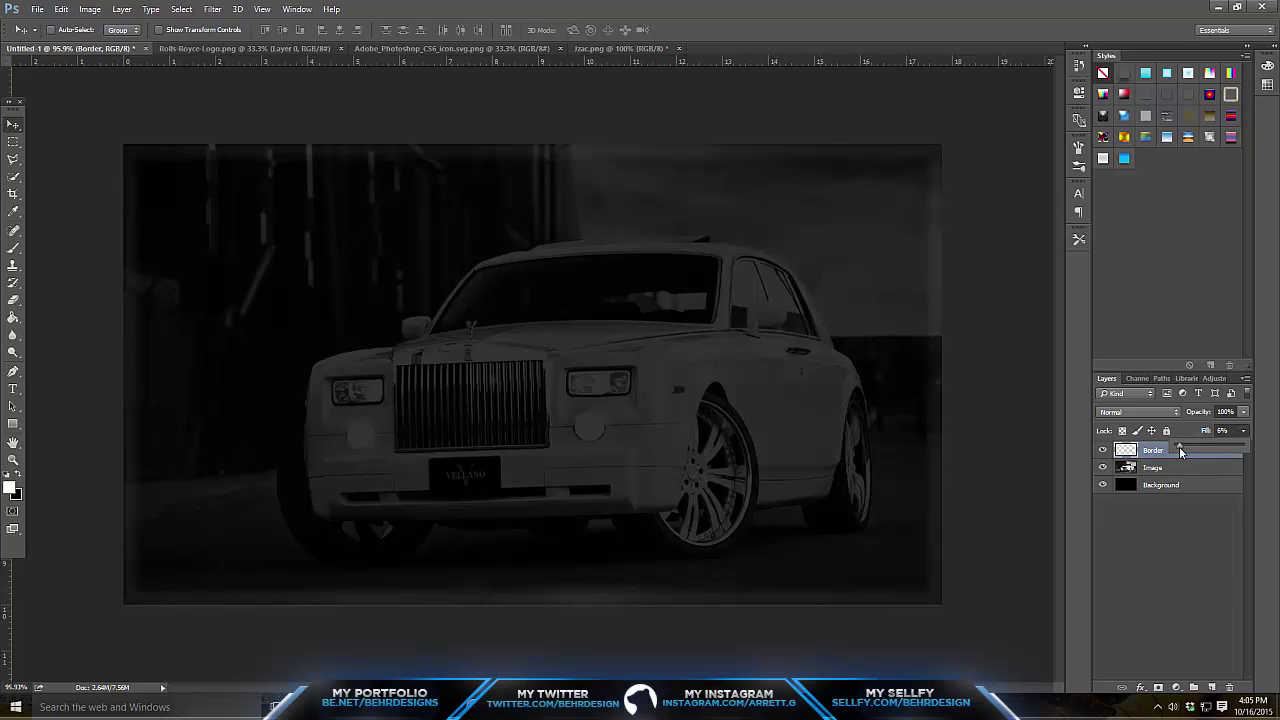
{"action": "left_click", "coordinate": [1242, 432]}
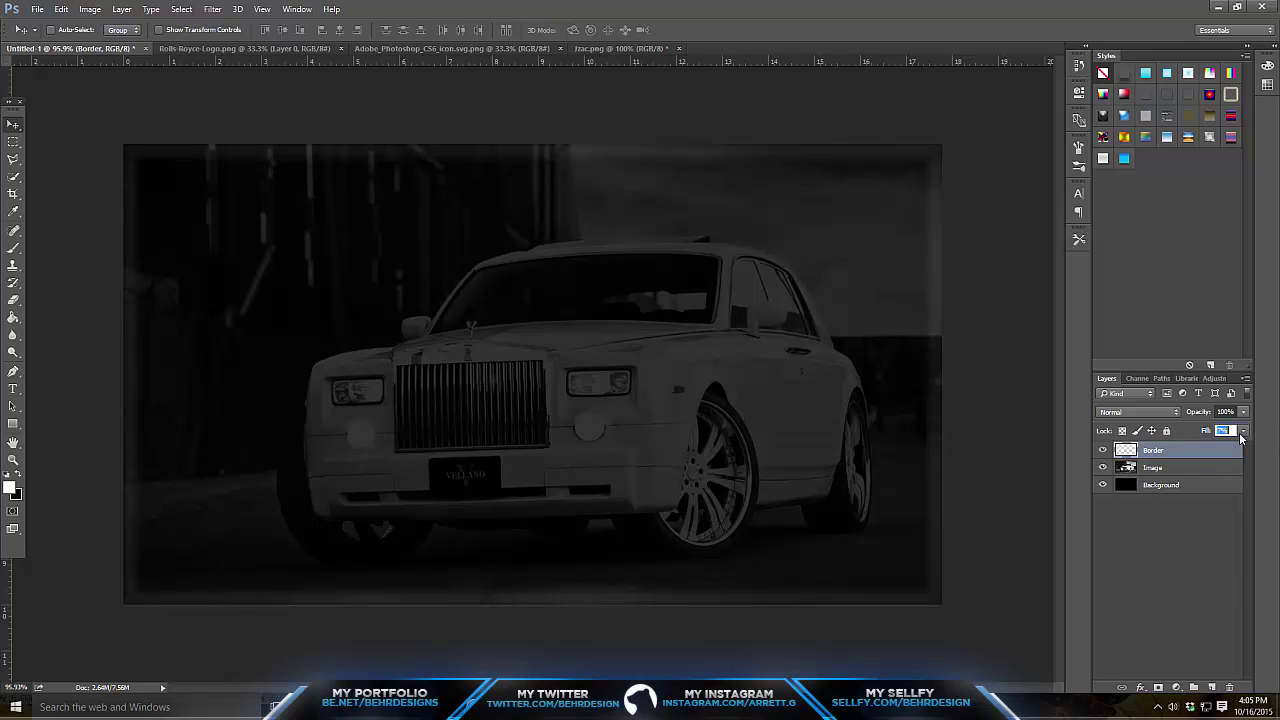
{"action": "type", "text": "10"}
{"action": "key", "text": "Return"}
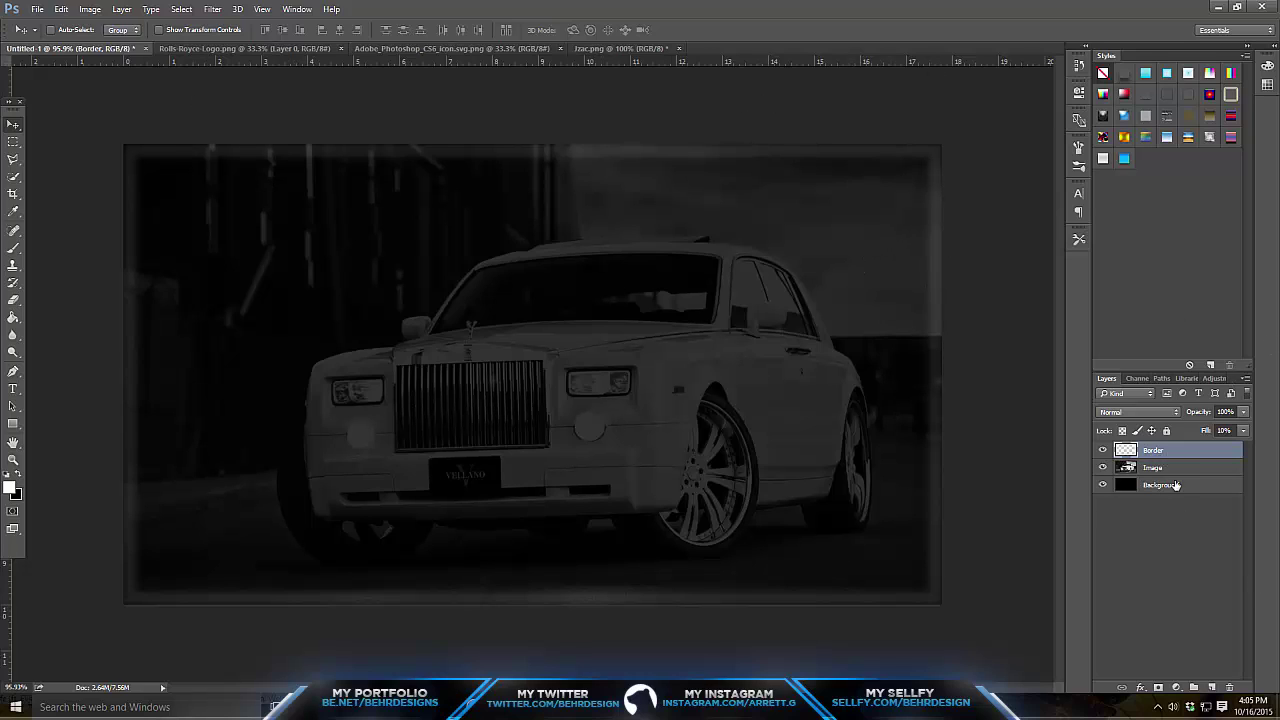
- Add a new layer above the Image layer and name it 2 Spots
{"action": "left_click", "coordinate": [1170, 469]}
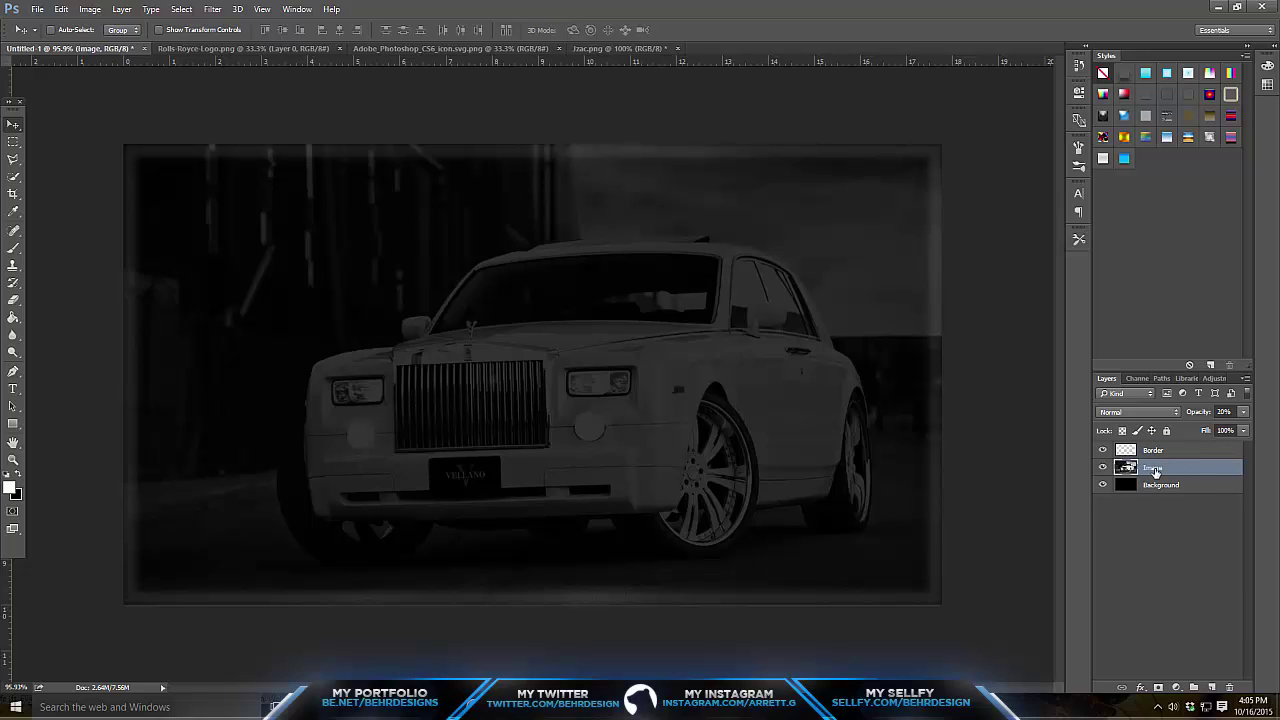
{"action": "left_click", "coordinate": [1211, 688]}
{"action": "double_click", "coordinate": [1155, 468]}
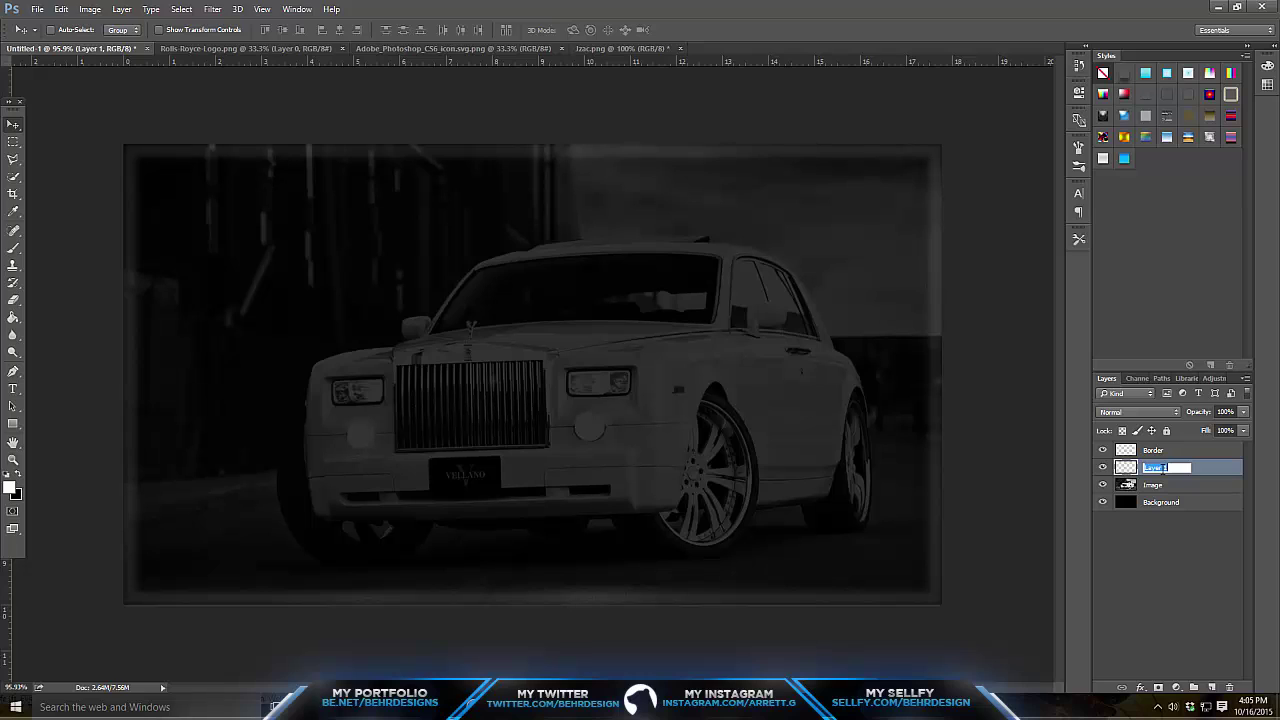
{"action": "type", "text": "E Spots"}
{"action": "key", "text": "Return"}
- Set up the Brush tool with a size of 460 px and the blue foreground colour 00a8ff
{"action": "left_click", "coordinate": [13, 247]}
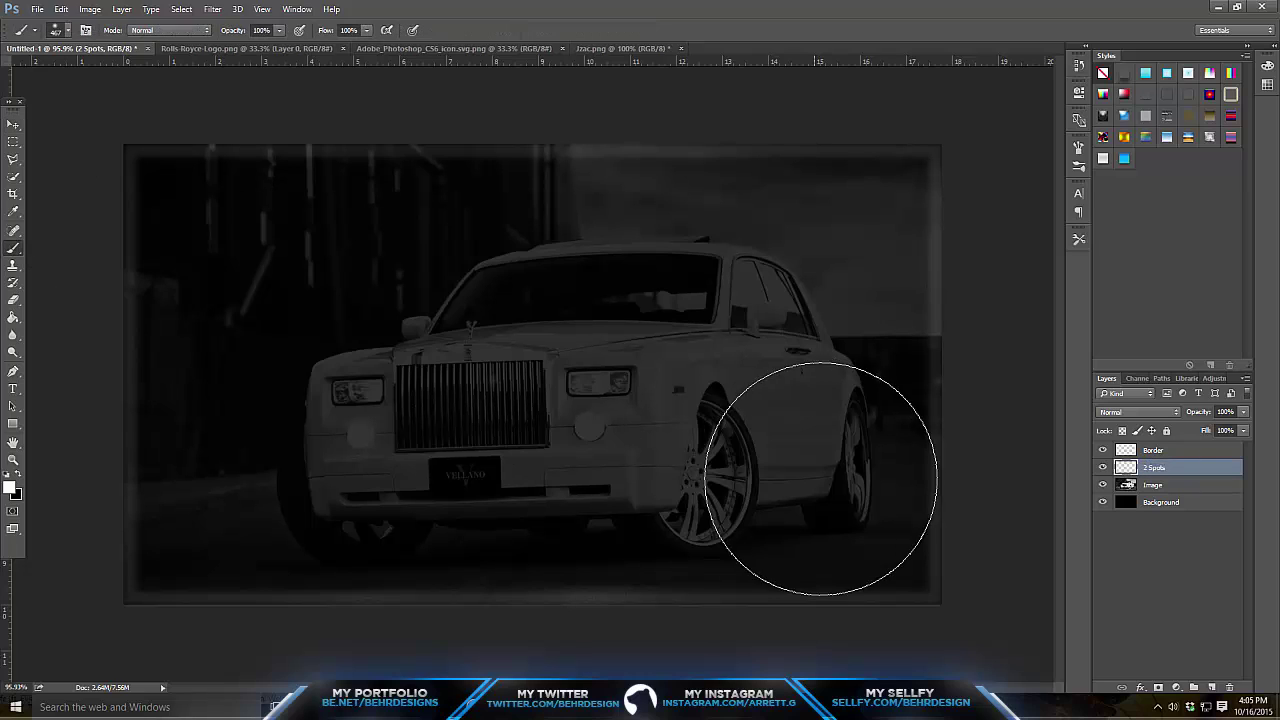
{"action": "left_click", "coordinate": [68, 31]}
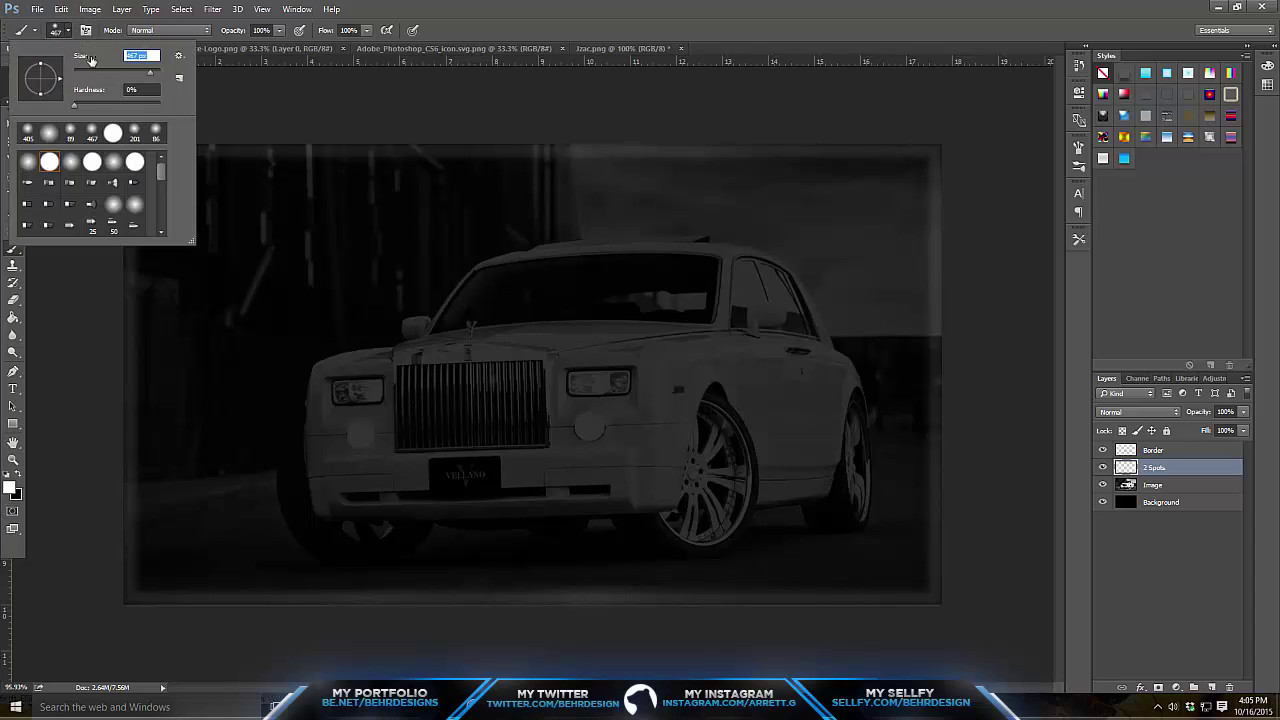
{"action": "type", "text": "460"}
{"action": "left_click", "coordinate": [10, 487]}
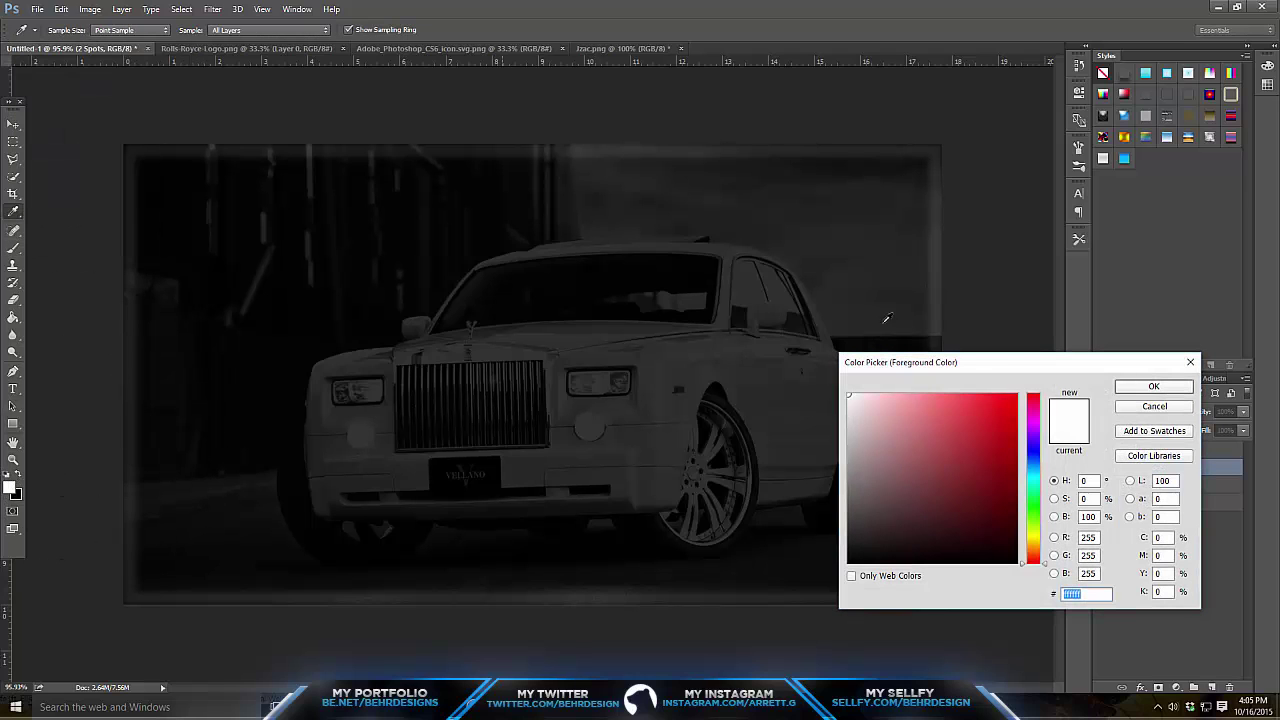
{"action": "left_click_drag", "start_coordinate": [1033, 478], "coordinate": [1039, 474]}
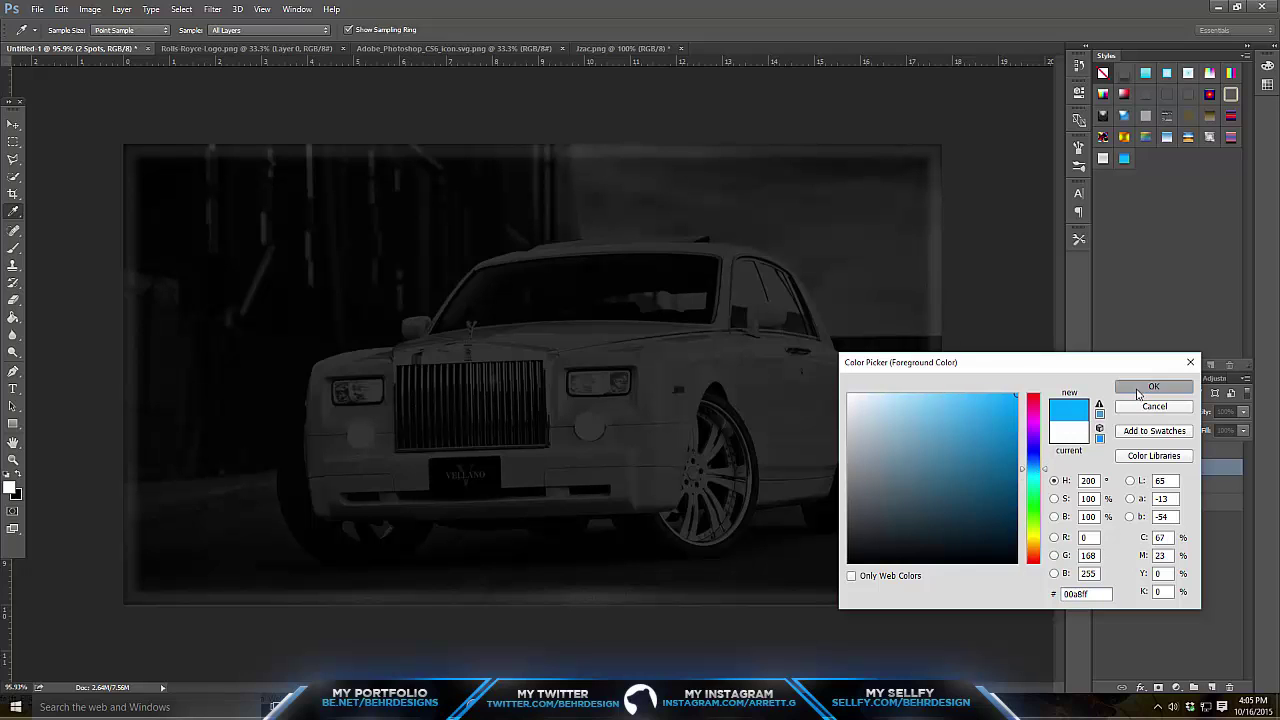
{"action": "left_click", "coordinate": [1153, 386]}
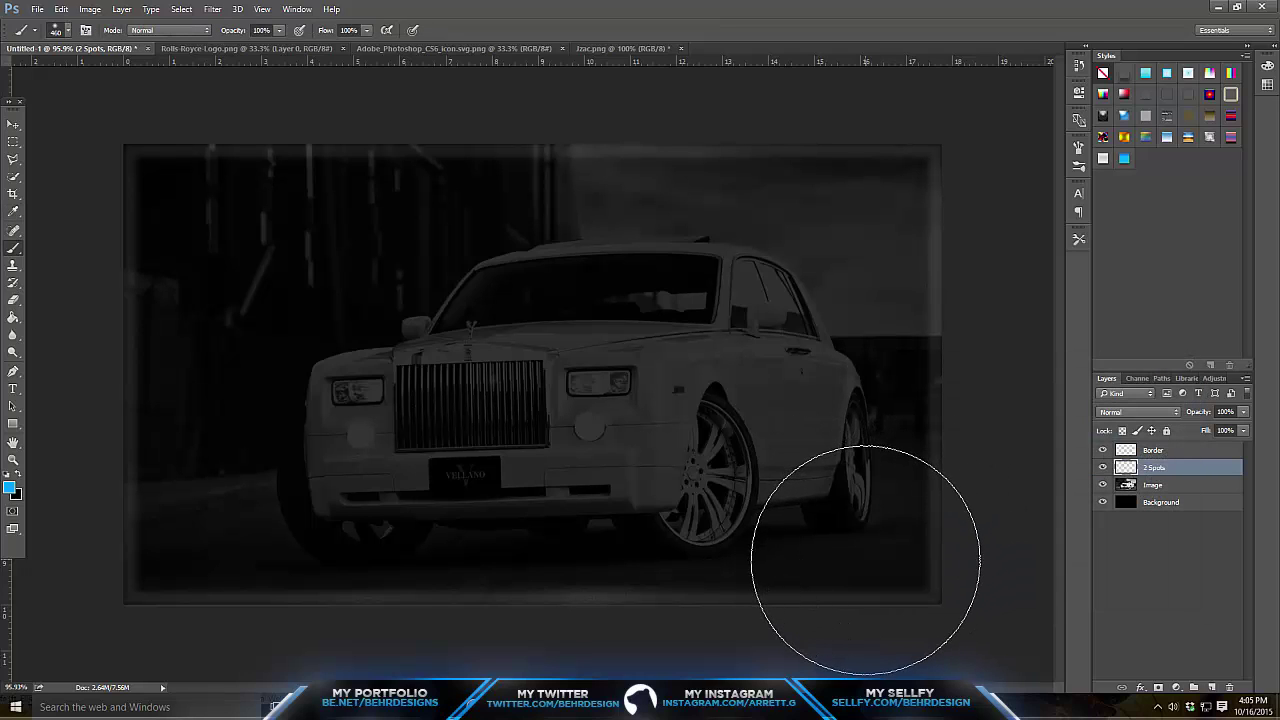
- Paint one blue spot in the canvas's lower-right corner and one in its upper-left corner, and set the 2 Spots layer opacity to 40%
{"action": "left_click", "coordinate": [870, 543]}
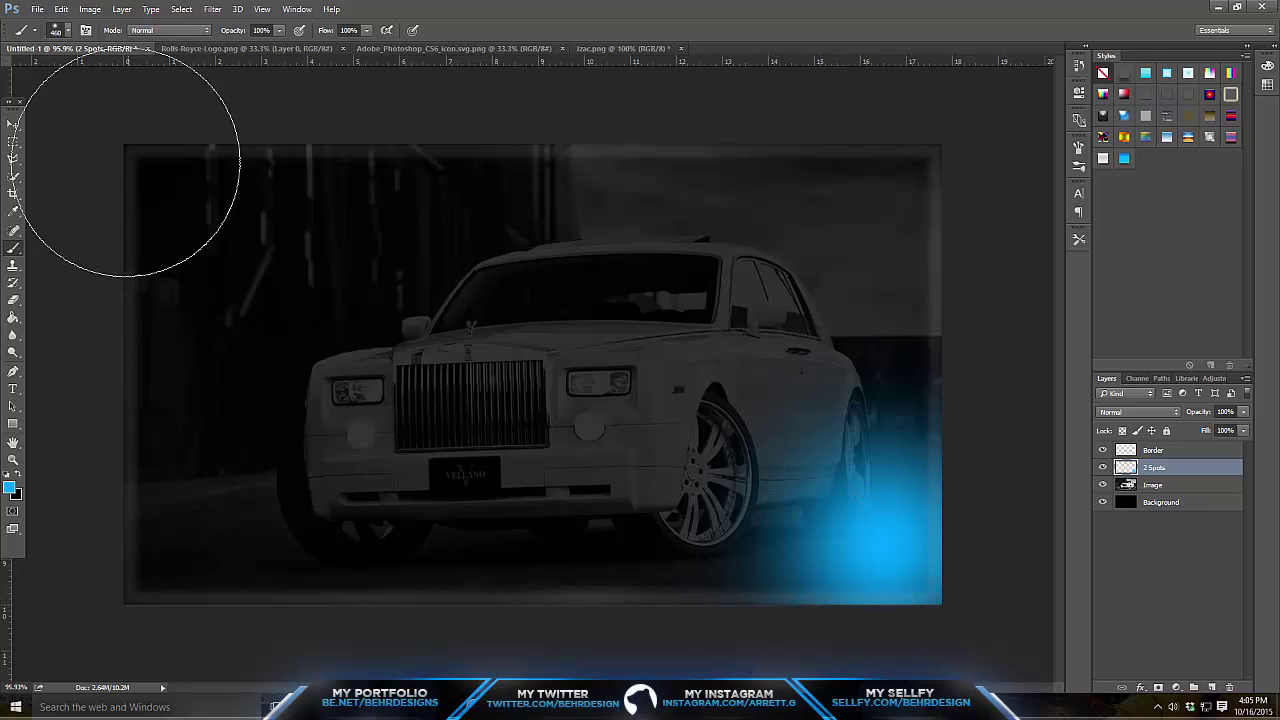
{"action": "left_click", "coordinate": [182, 196]}
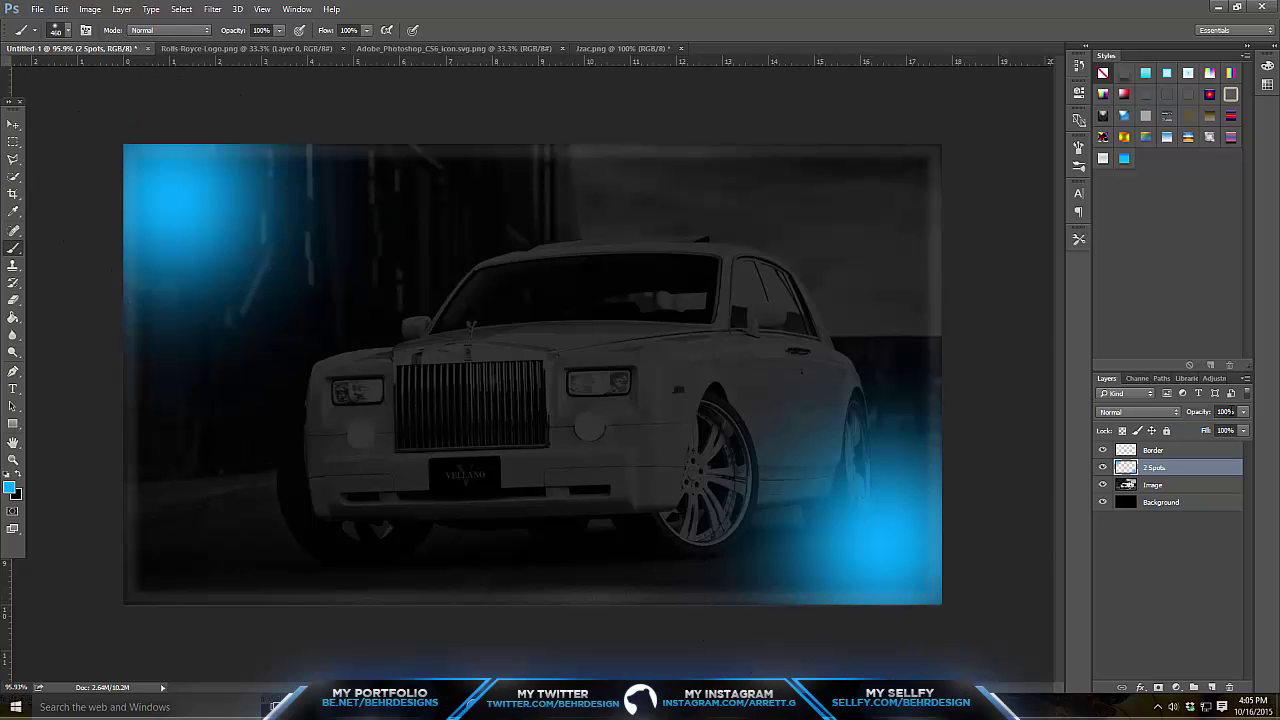
{"action": "left_click_drag", "start_coordinate": [1219, 429], "coordinate": [1193, 424]}
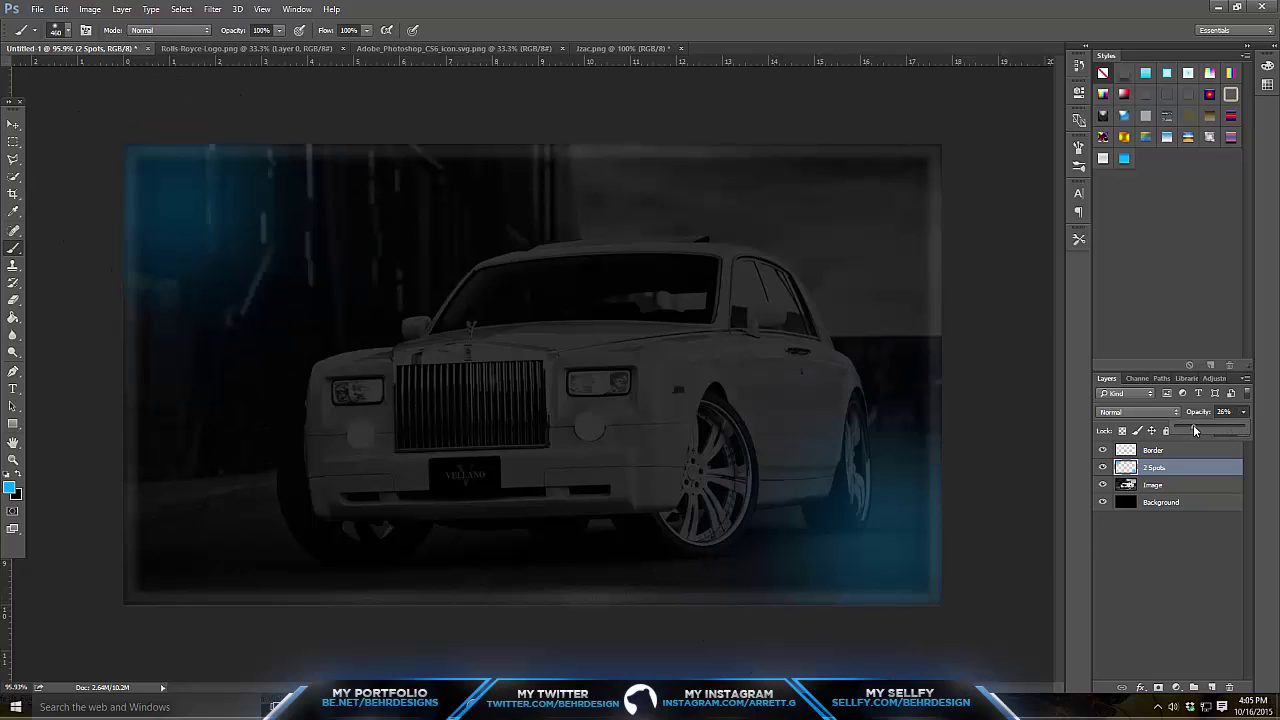
{"action": "type", "text": "40"}
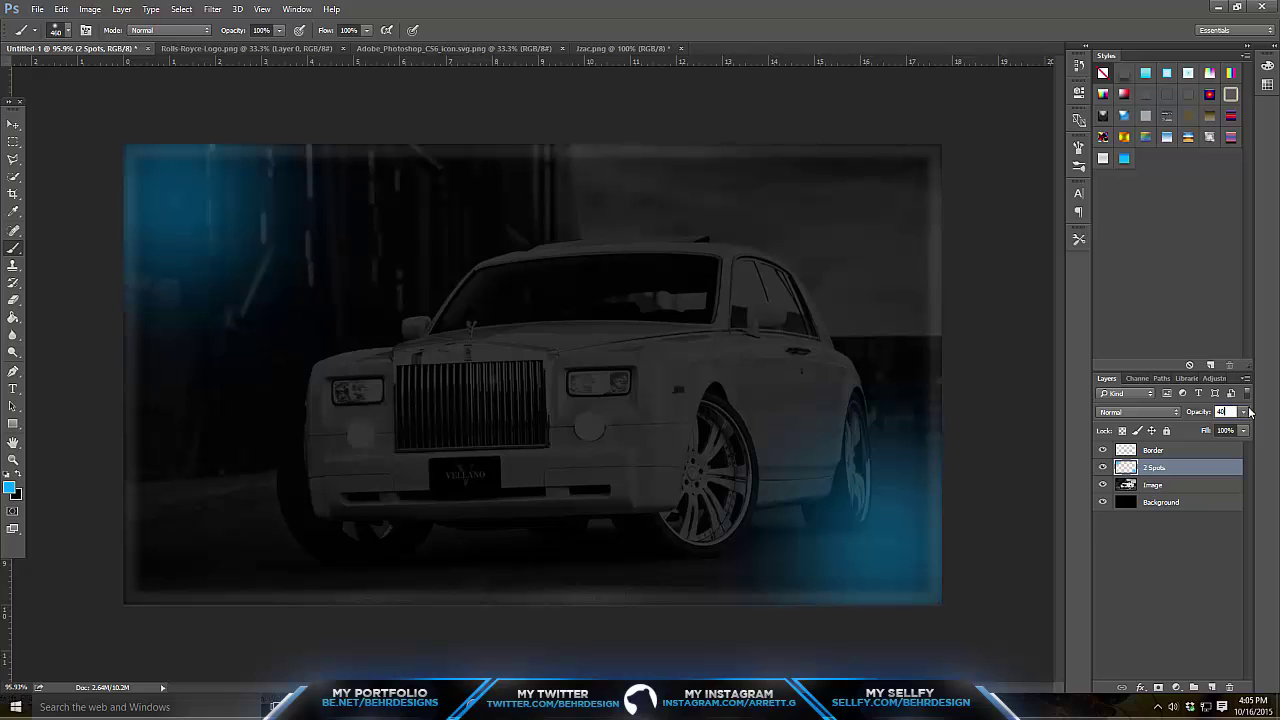
{"action": "key", "text": "Return"}
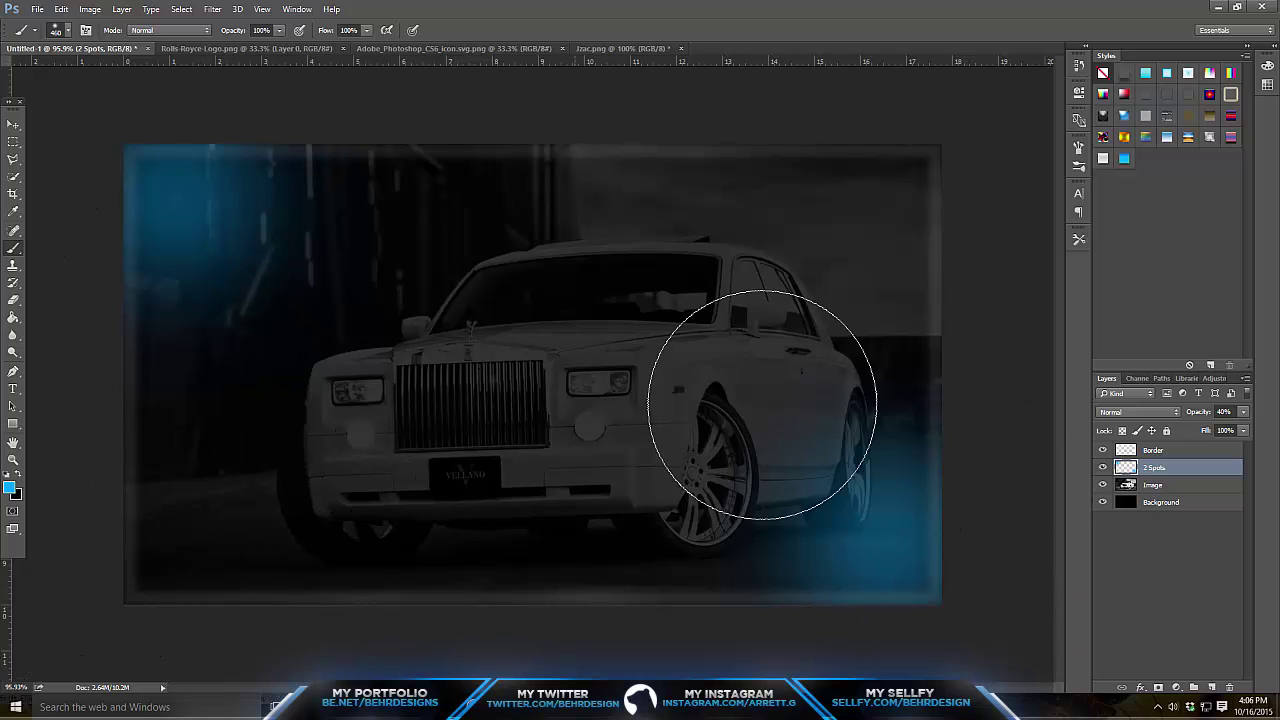
- Add a new layer above the Background, brush blue across the lower part of the canvas and reduce the layer's opacity to 14%
{"action": "left_click", "coordinate": [1166, 503]}
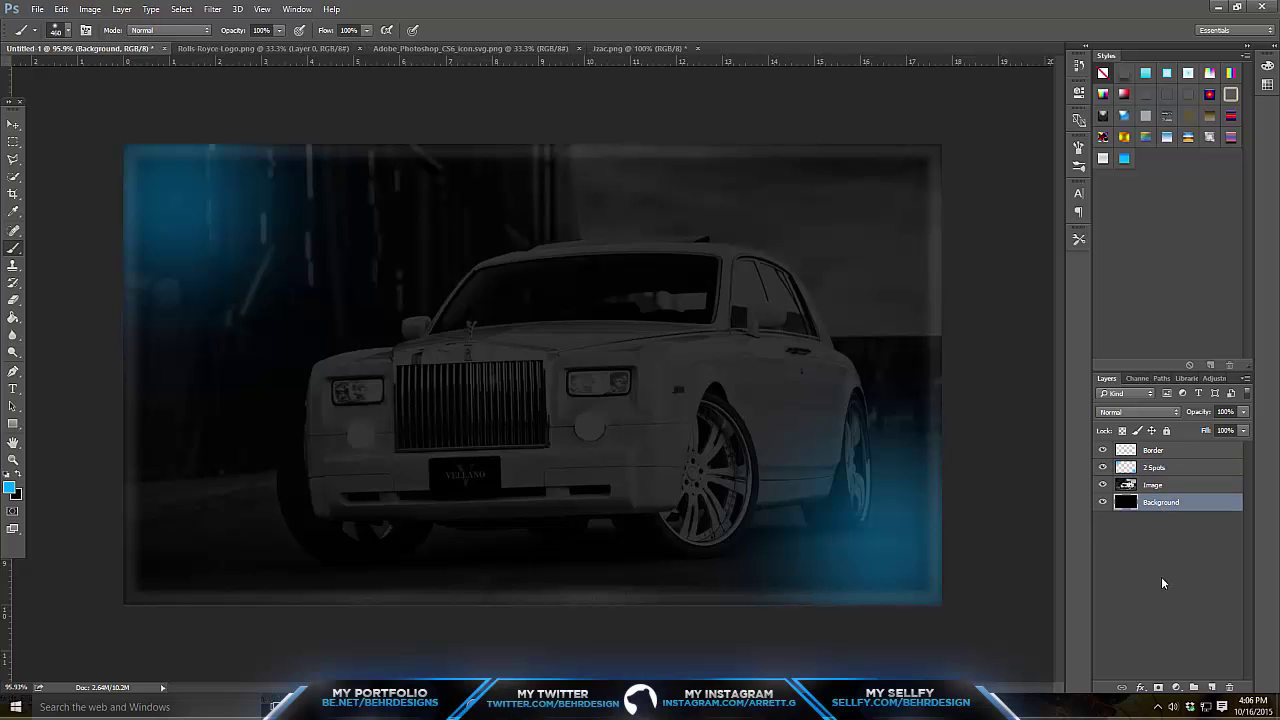
{"action": "left_click", "coordinate": [1202, 689]}
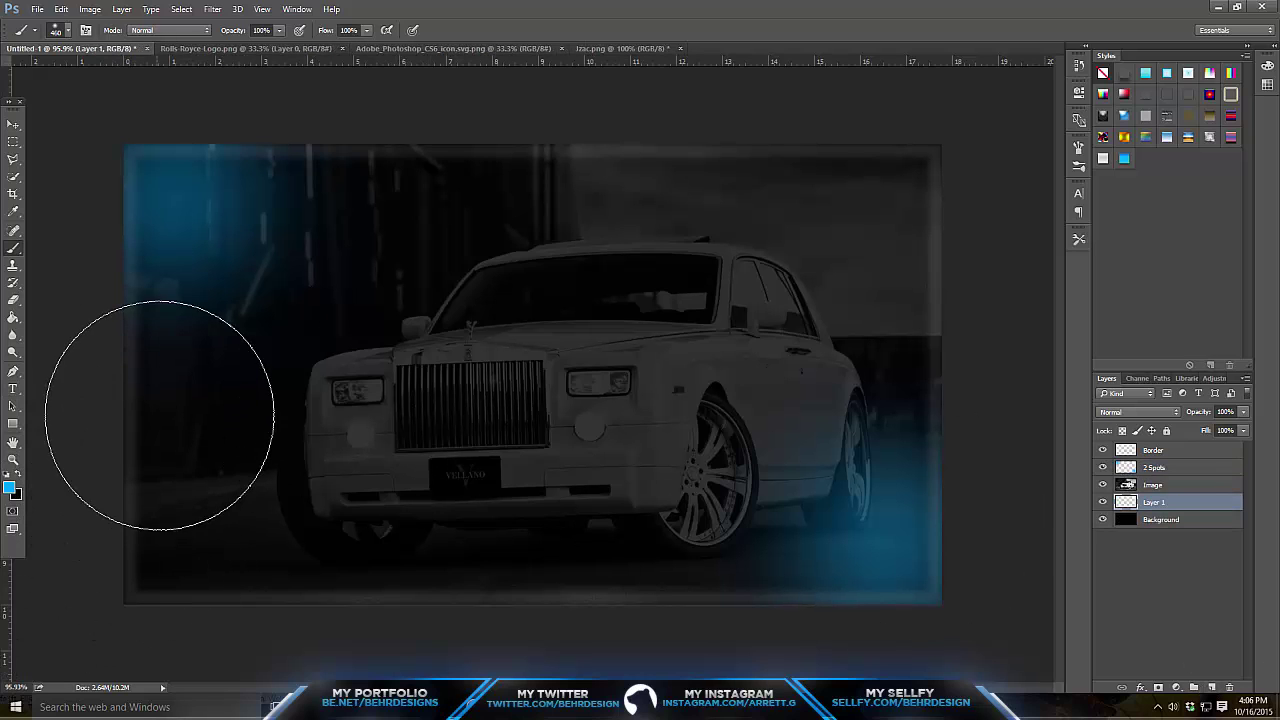
{"action": "mouse_move", "coordinate": [200, 400]}
{"action": "left_mouse_down"}
{"action": "mouse_move", "coordinate": [193, 605]}
{"action": "mouse_move", "coordinate": [219, 595]}
{"action": "mouse_move", "coordinate": [357, 617]}
{"action": "mouse_move", "coordinate": [438, 541]}
{"action": "mouse_move", "coordinate": [497, 545]}
{"action": "mouse_move", "coordinate": [585, 480]}
{"action": "mouse_move", "coordinate": [613, 558]}
{"action": "mouse_move", "coordinate": [788, 492]}
{"action": "mouse_move", "coordinate": [871, 499]}
{"action": "mouse_move", "coordinate": [908, 591]}
{"action": "left_mouse_up"}
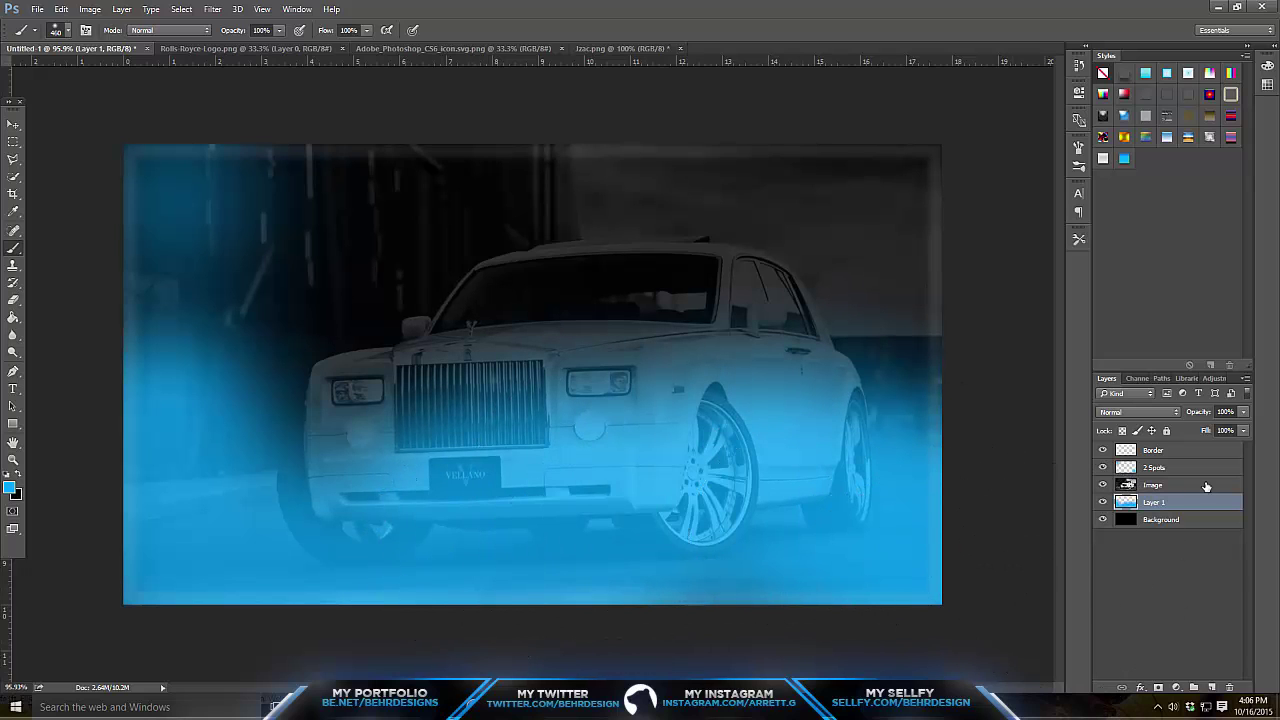
{"action": "left_click_drag", "start_coordinate": [1220, 428], "coordinate": [1185, 432]}
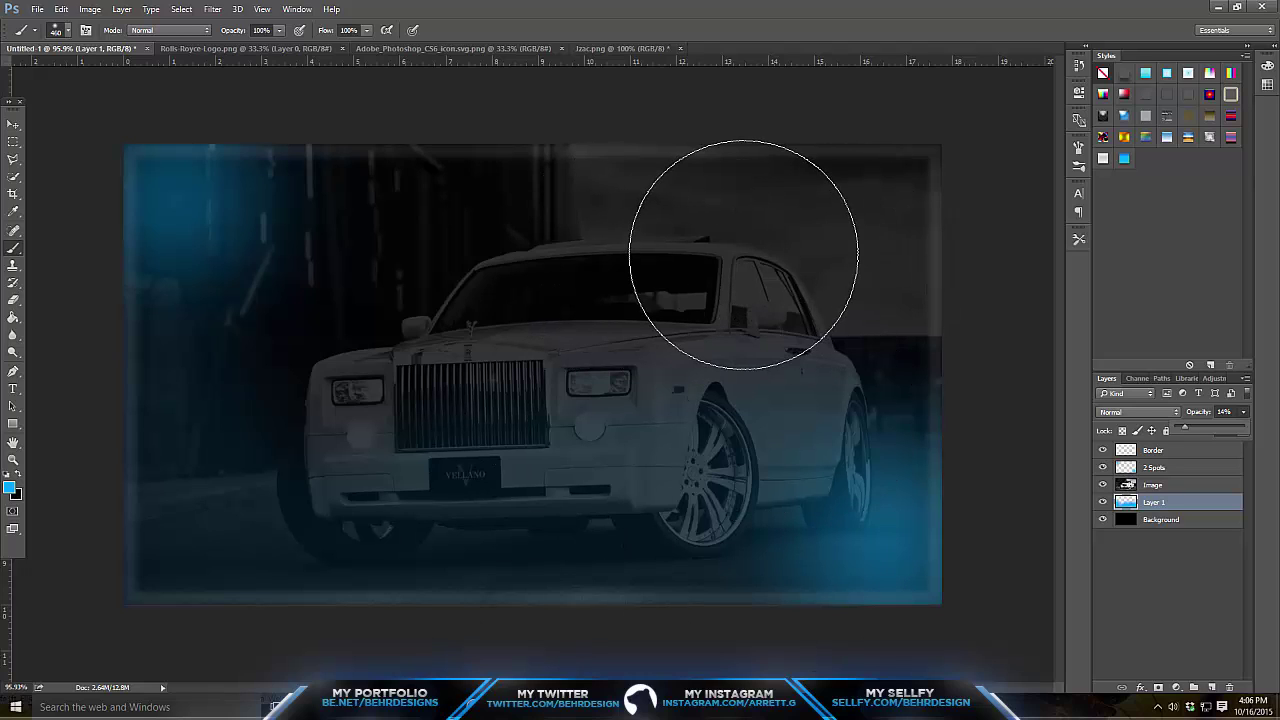
- Switch to the browser to view the Behr Design YouTube channel, and return to Photoshop
{"action": "left_click", "coordinate": [1219, 6]}
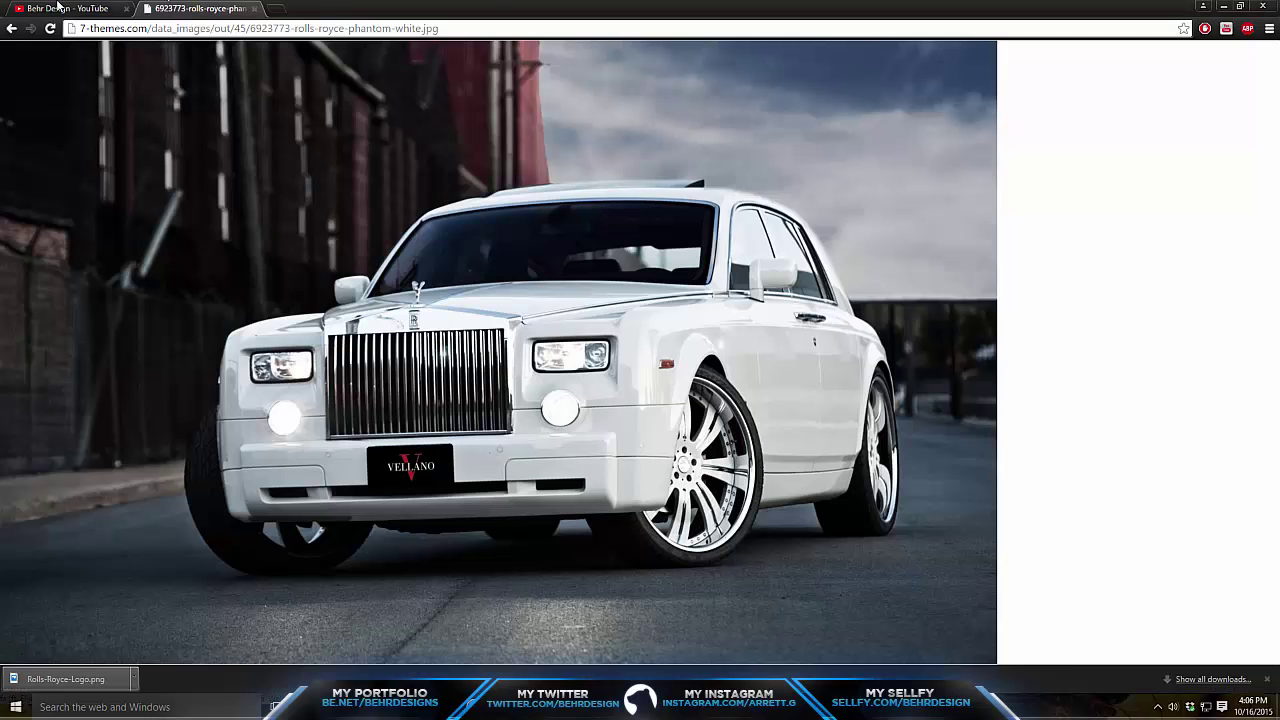
{"action": "left_click", "coordinate": [58, 6]}
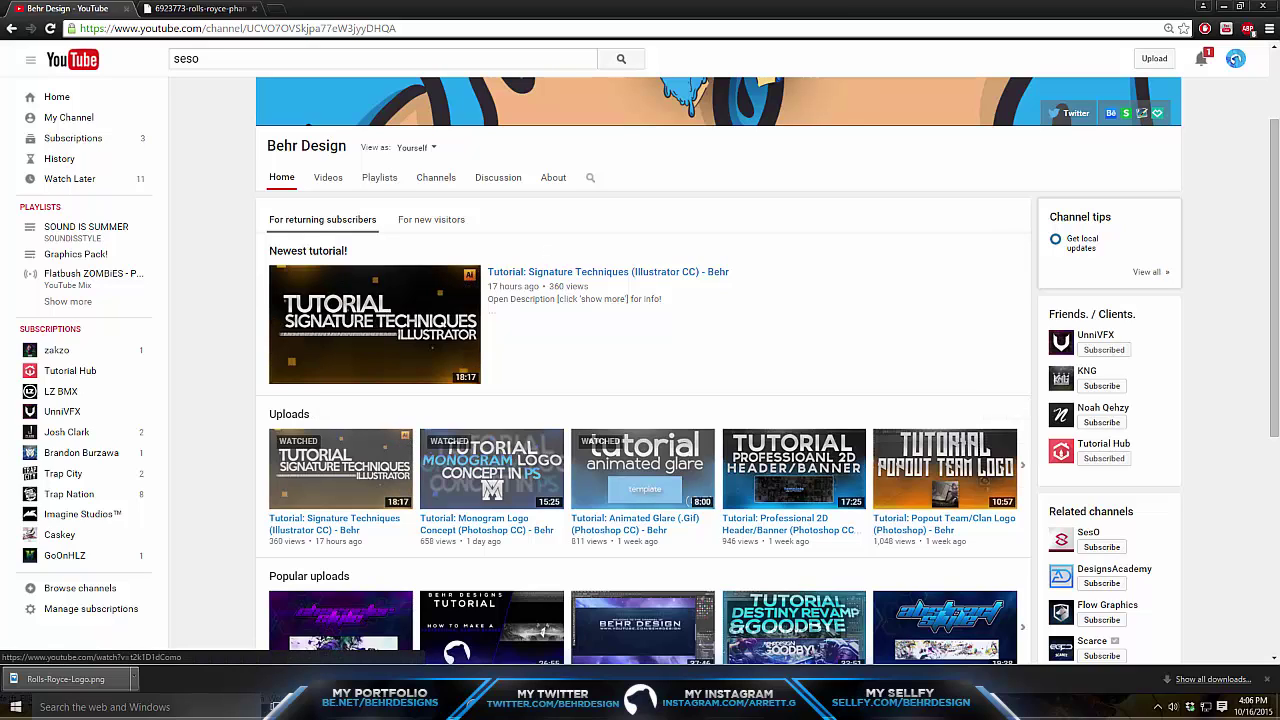
{"action": "key", "text": "alt+Tab"}
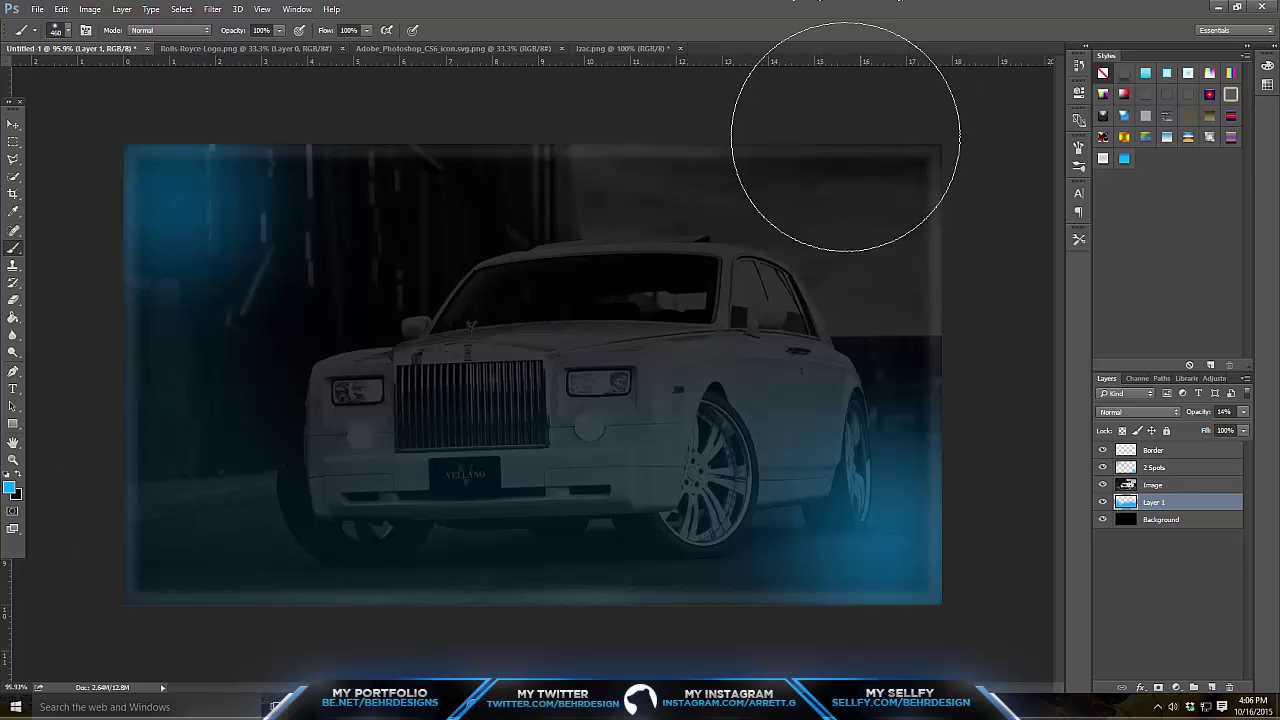
- Add a new layer above the Border layer and name it Sidebar
{"action": "left_click", "coordinate": [1160, 450]}
{"action": "left_click", "coordinate": [1212, 687]}
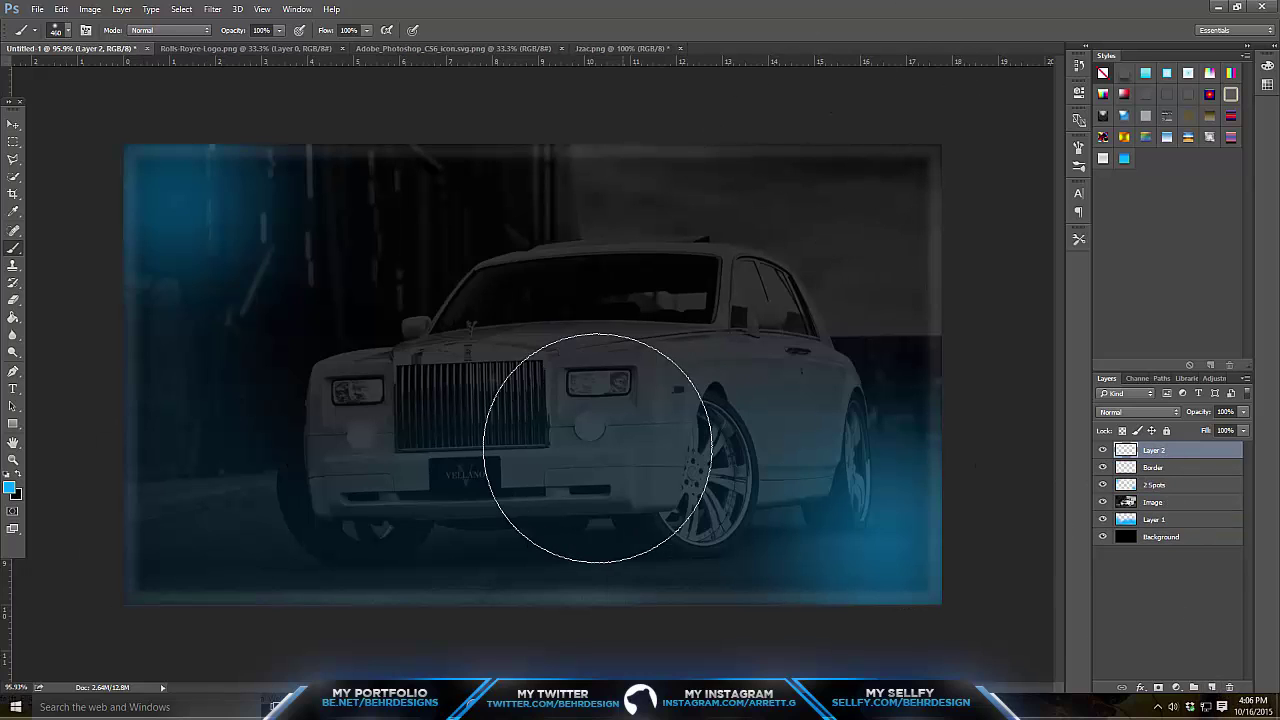
{"action": "double_click", "coordinate": [1150, 451]}
{"action": "type", "text": "E"}
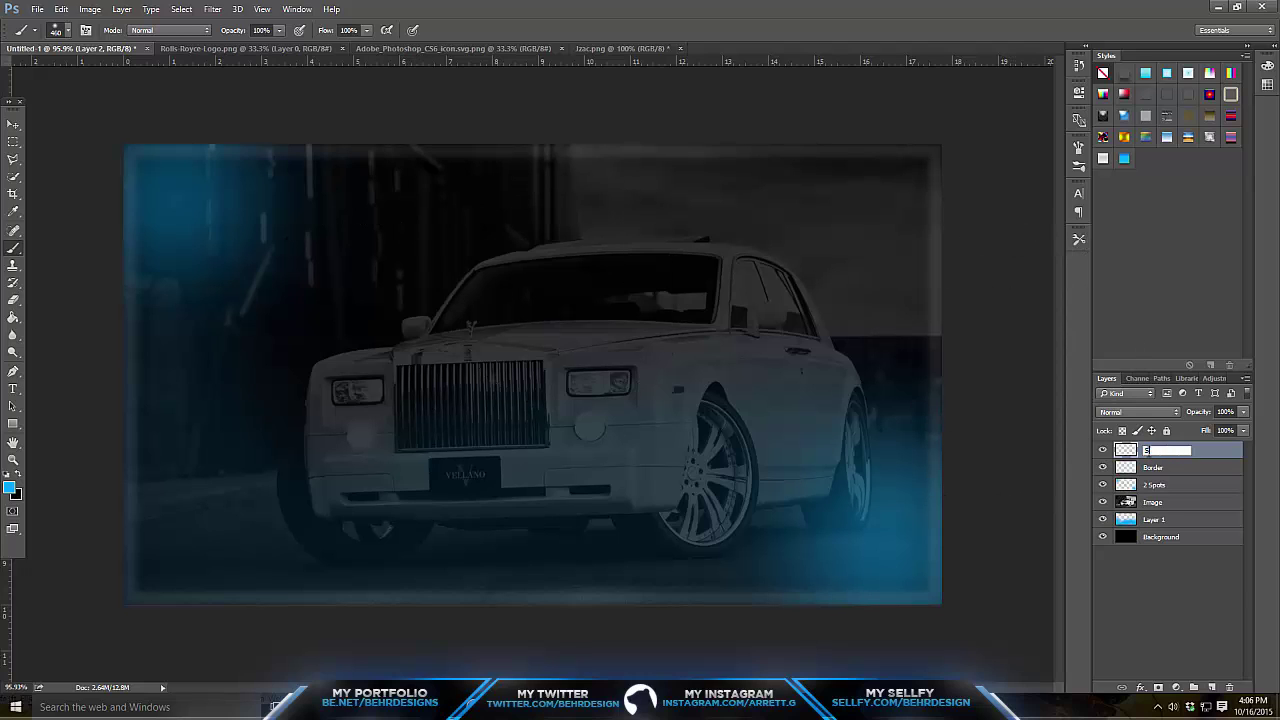
{"action": "type", "text": "idebar"}
{"action": "key", "text": "Return"}
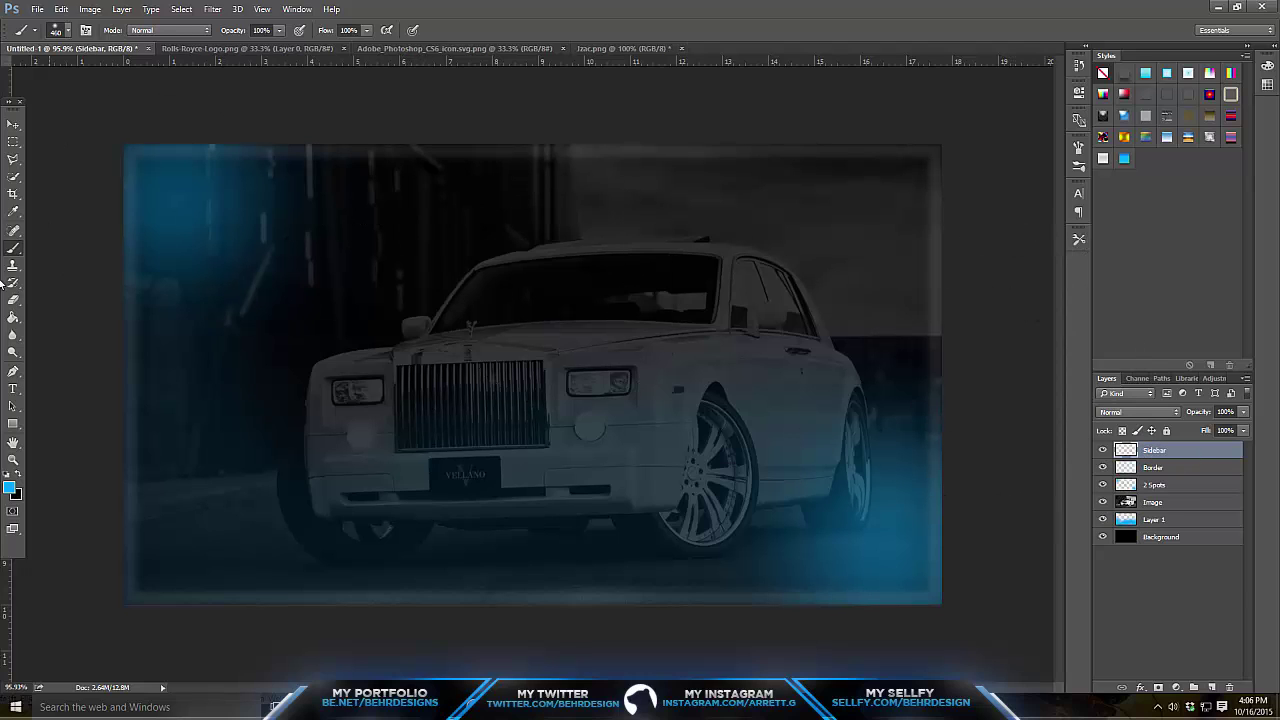
- Draw a blue vertical rectangle about 136 px wide and 820 px high over the canvas's left edge and shift it slightly left
{"action": "left_click", "coordinate": [13, 424]}
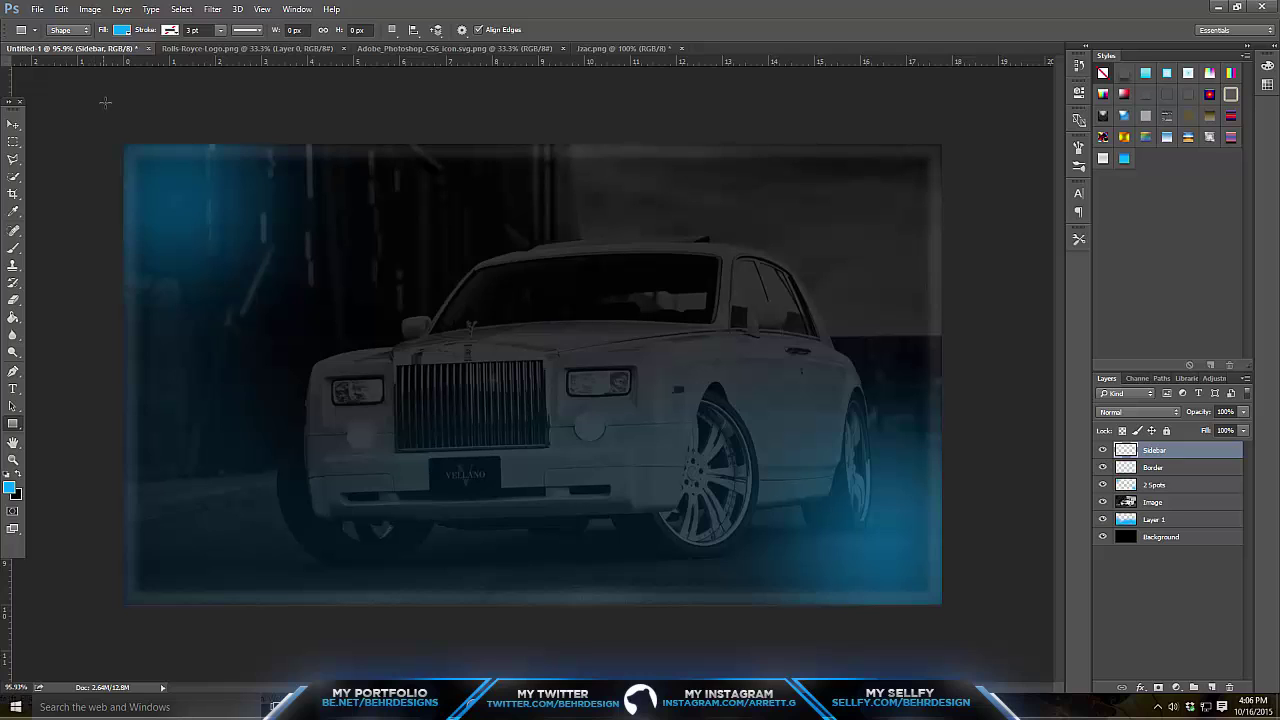
{"action": "left_click_drag", "start_coordinate": [111, 109], "coordinate": [198, 633]}
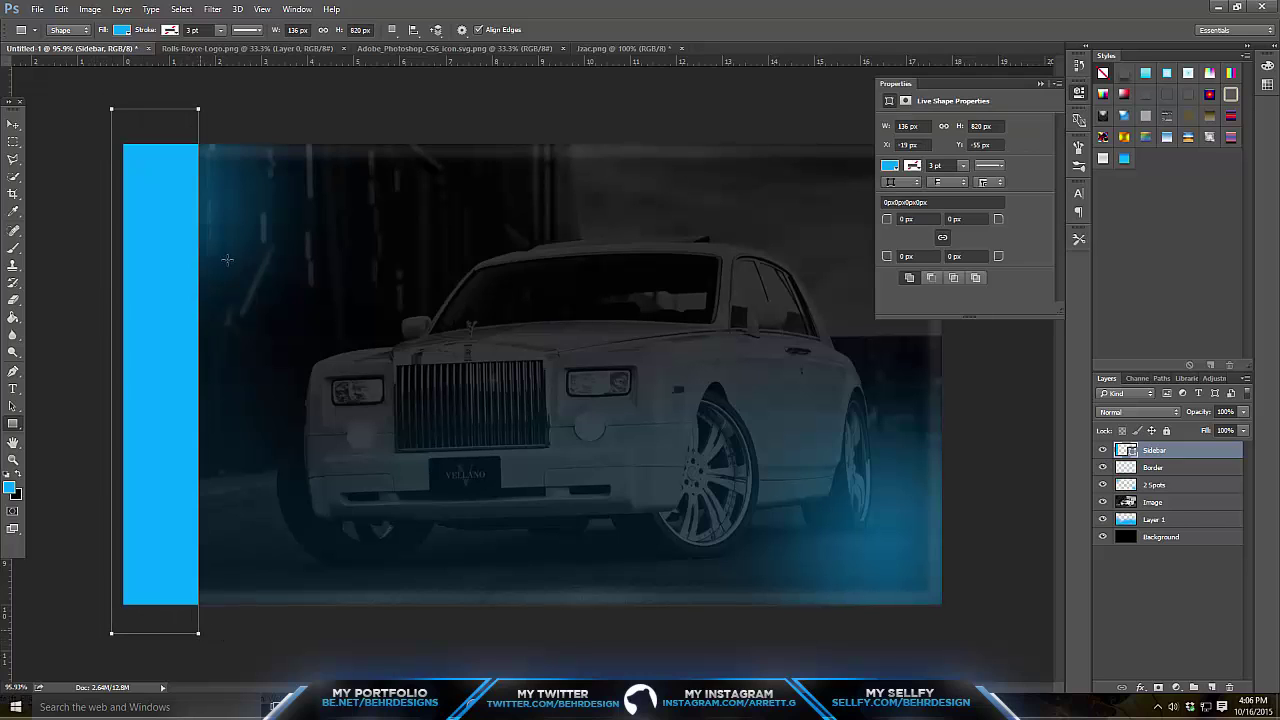
{"action": "key", "text": "v"}
{"action": "left_click_drag", "start_coordinate": [80, 105], "coordinate": [69, 110]}
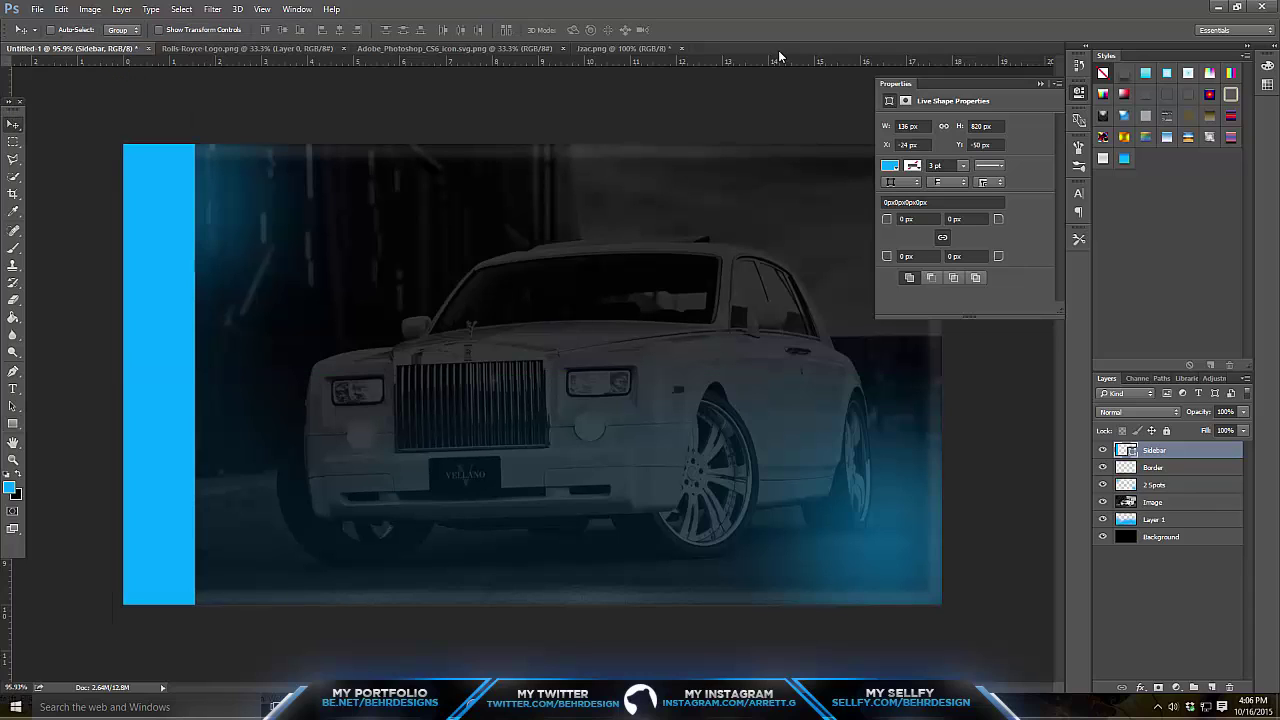
{"action": "left_click", "coordinate": [1039, 83]}
- Set the Sidebar layer's blend mode to Screen and its opacity to 15%
{"action": "left_click", "coordinate": [1145, 409]}
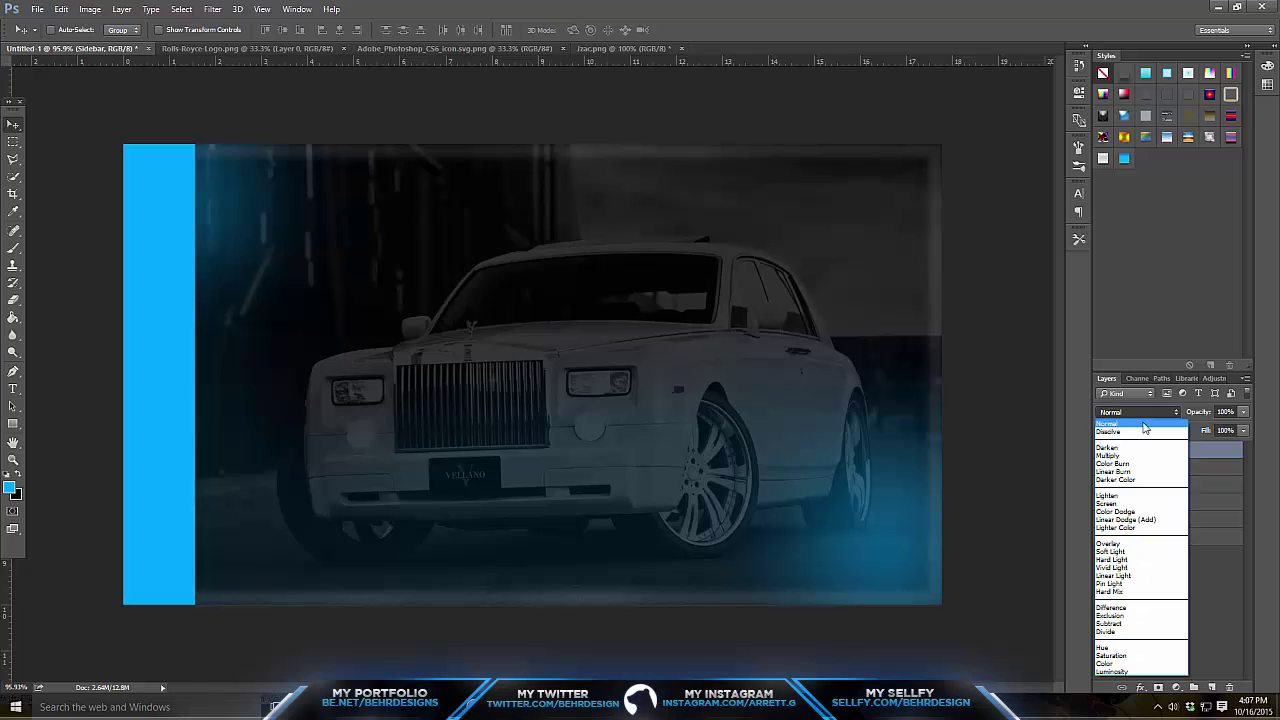
{"action": "left_click", "coordinate": [1140, 514]}
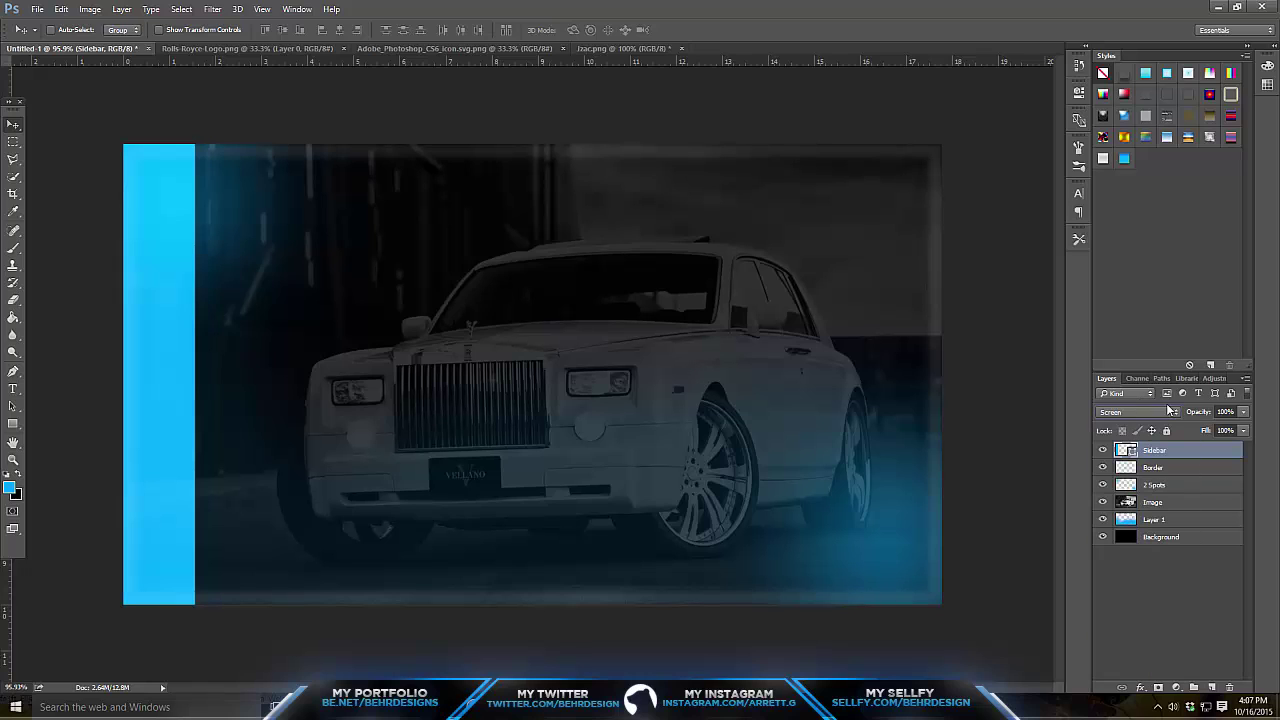
{"action": "left_click", "coordinate": [1243, 412]}
{"action": "left_click_drag", "start_coordinate": [1245, 428], "coordinate": [1186, 428]}
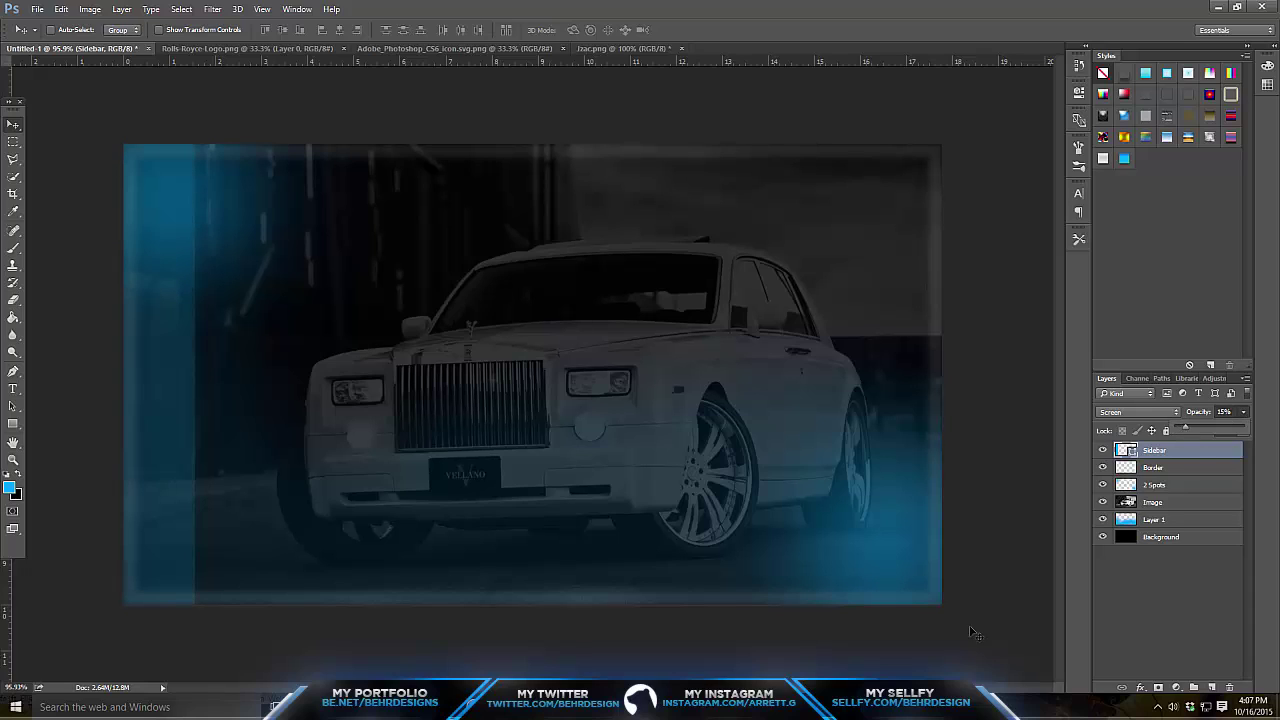
- Move the Sidebar layer below the Border layer and set its opacity to 20%
{"action": "left_click", "coordinate": [47, 134]}
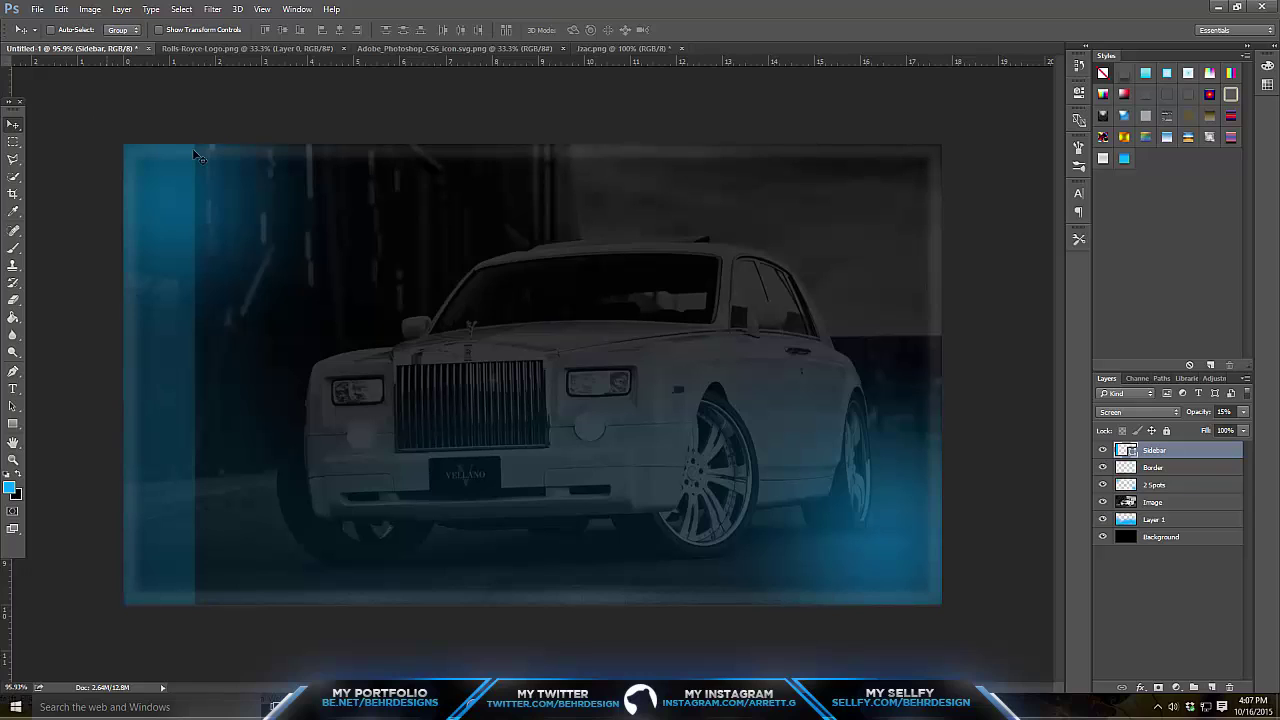
{"action": "mouse_move", "coordinate": [1156, 470]}
{"action": "left_mouse_down"}
{"action": "mouse_move", "coordinate": [1159, 510]}
{"action": "mouse_move", "coordinate": [1158, 443]}
{"action": "mouse_move", "coordinate": [1166, 481]}
{"action": "left_mouse_up"}
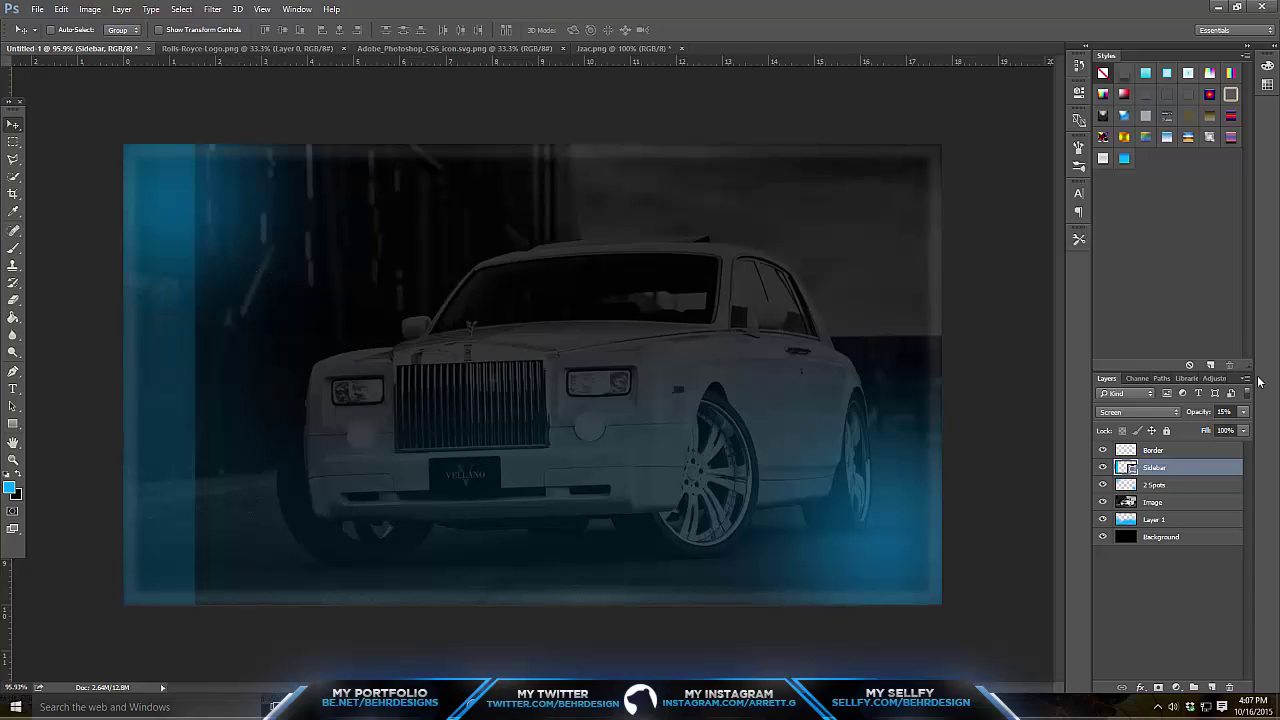
{"action": "left_click", "coordinate": [1245, 412]}
{"action": "left_click", "coordinate": [1195, 427]}
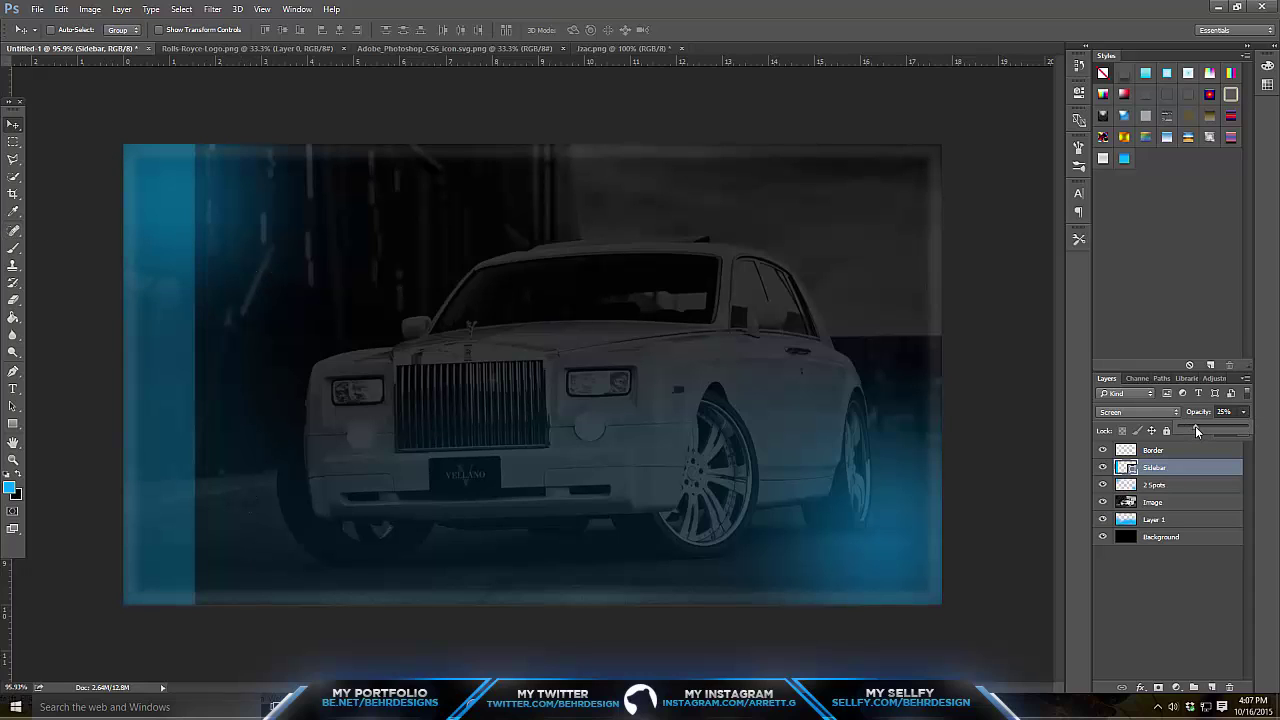
{"action": "left_click", "coordinate": [1245, 412]}
{"action": "type", "text": "20"}
{"action": "key", "text": "Return"}
- Bring the Photoshop icon from its open document into the design, scale it to about 4.2%, and place it at the sidebar's lower end
{"action": "left_click", "coordinate": [430, 48]}
{"action": "left_click_drag", "start_coordinate": [510, 350], "coordinate": [921, 193]}
{"action": "key", "text": "ctrl+t"}
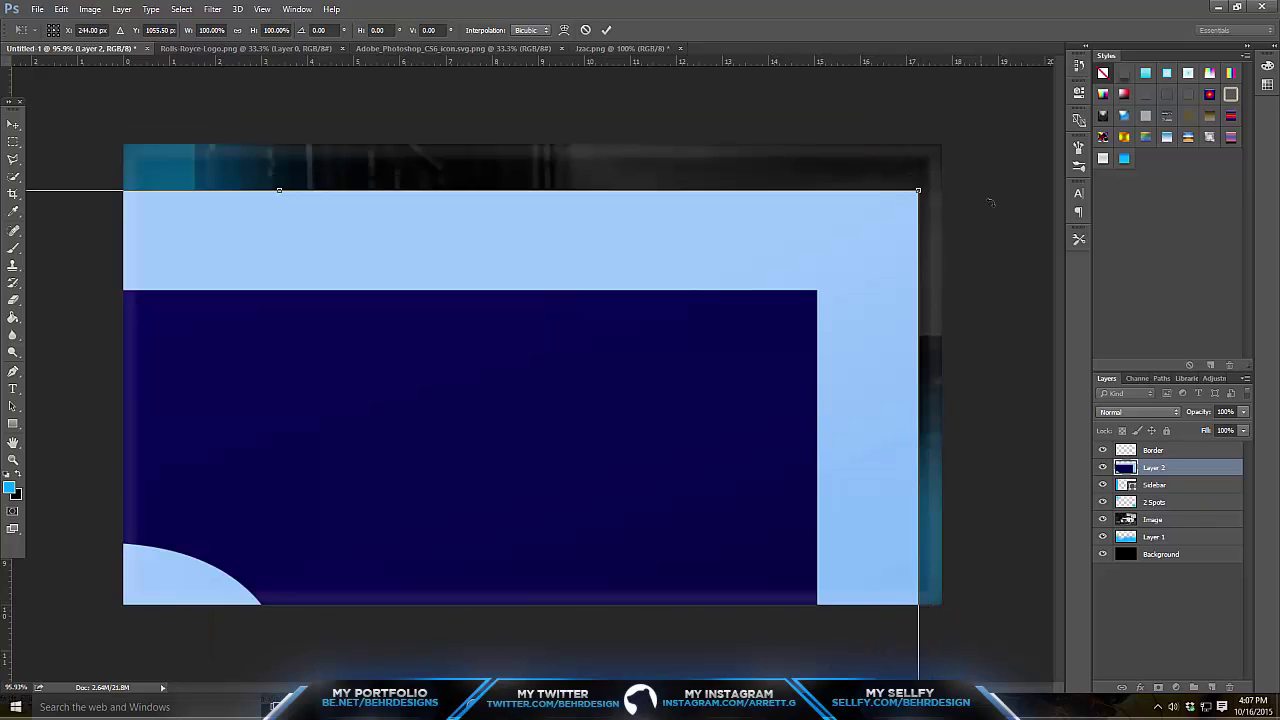
{"action": "left_click_drag", "start_coordinate": [921, 187], "coordinate": [877, 193]}
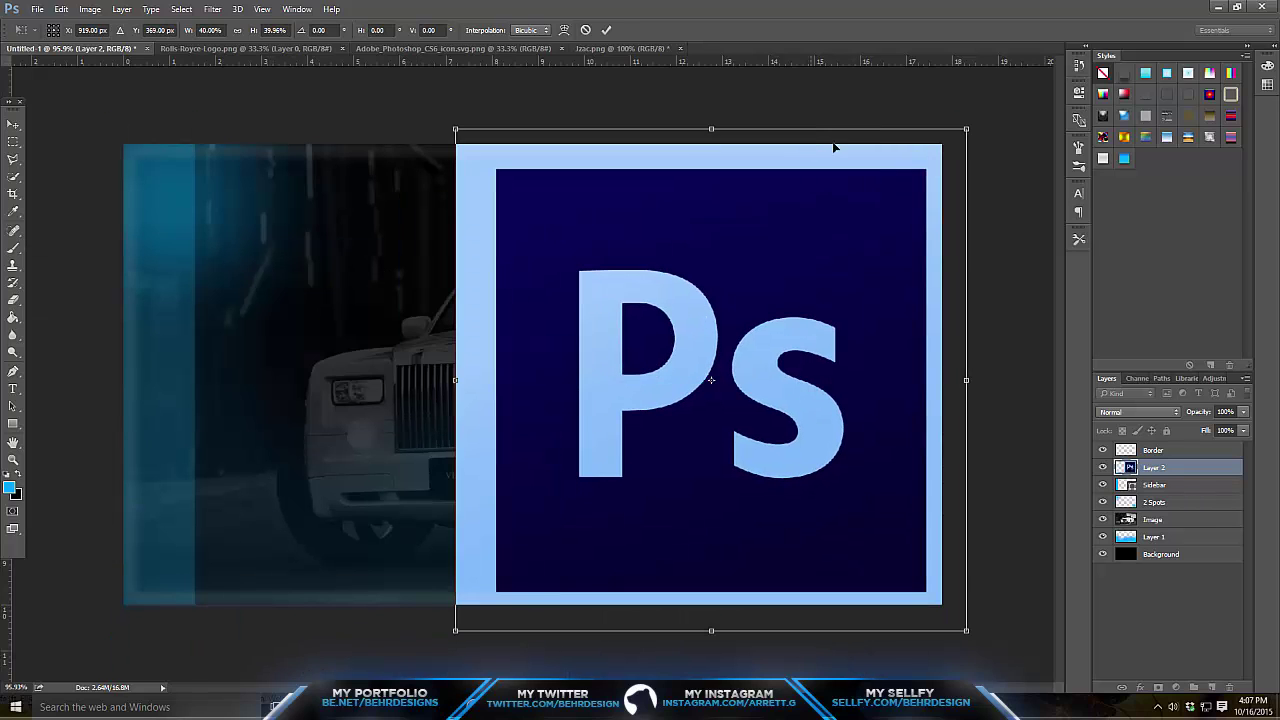
{"action": "left_click_drag", "start_coordinate": [966, 128], "coordinate": [175, 510]}
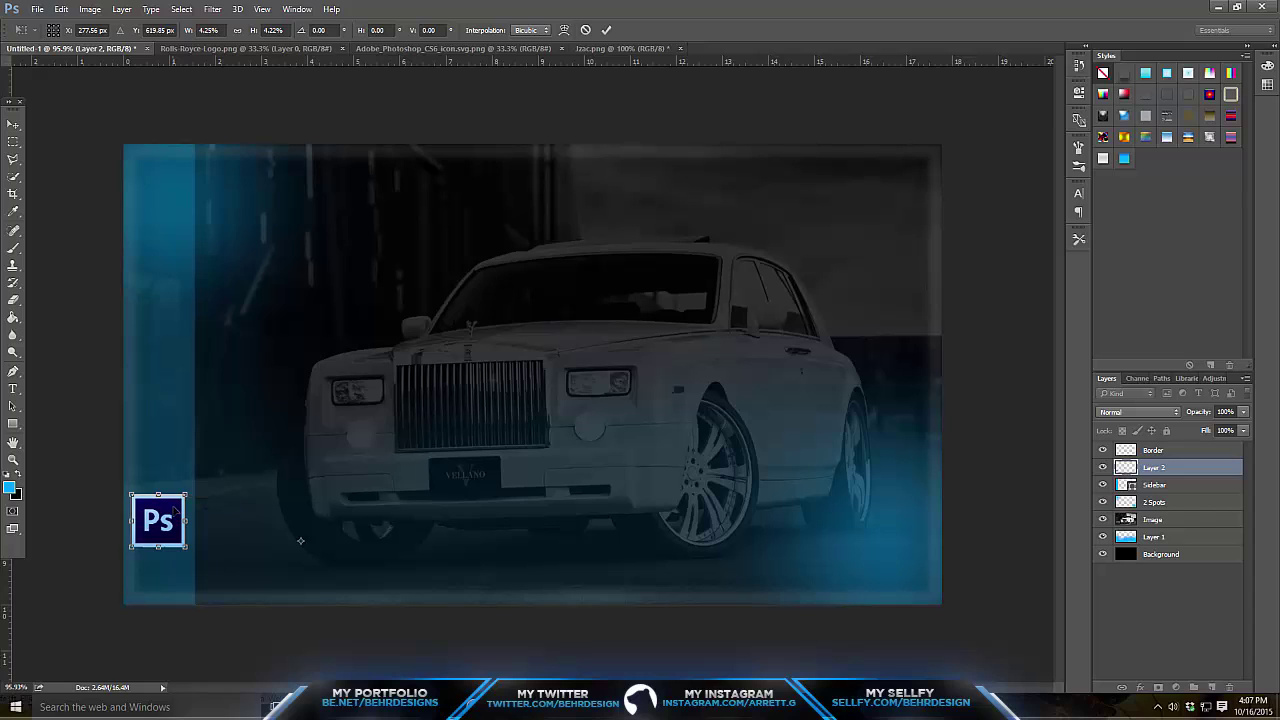
{"action": "key", "text": "Return"}
{"action": "left_click_drag", "start_coordinate": [175, 457], "coordinate": [176, 507]}
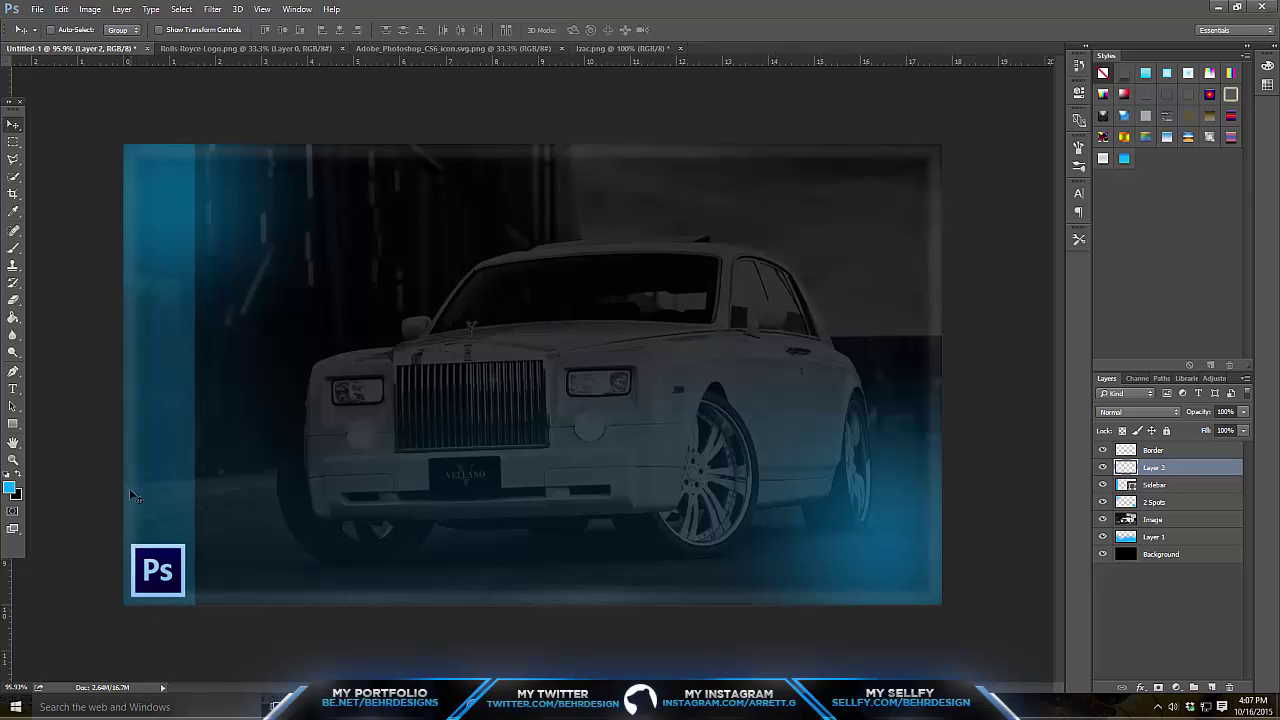
- Switch to Chrome and search Google for "blac ops 3 logo" in the tab showing the car photo
{"action": "mouse_move", "coordinate": [311, 707]}
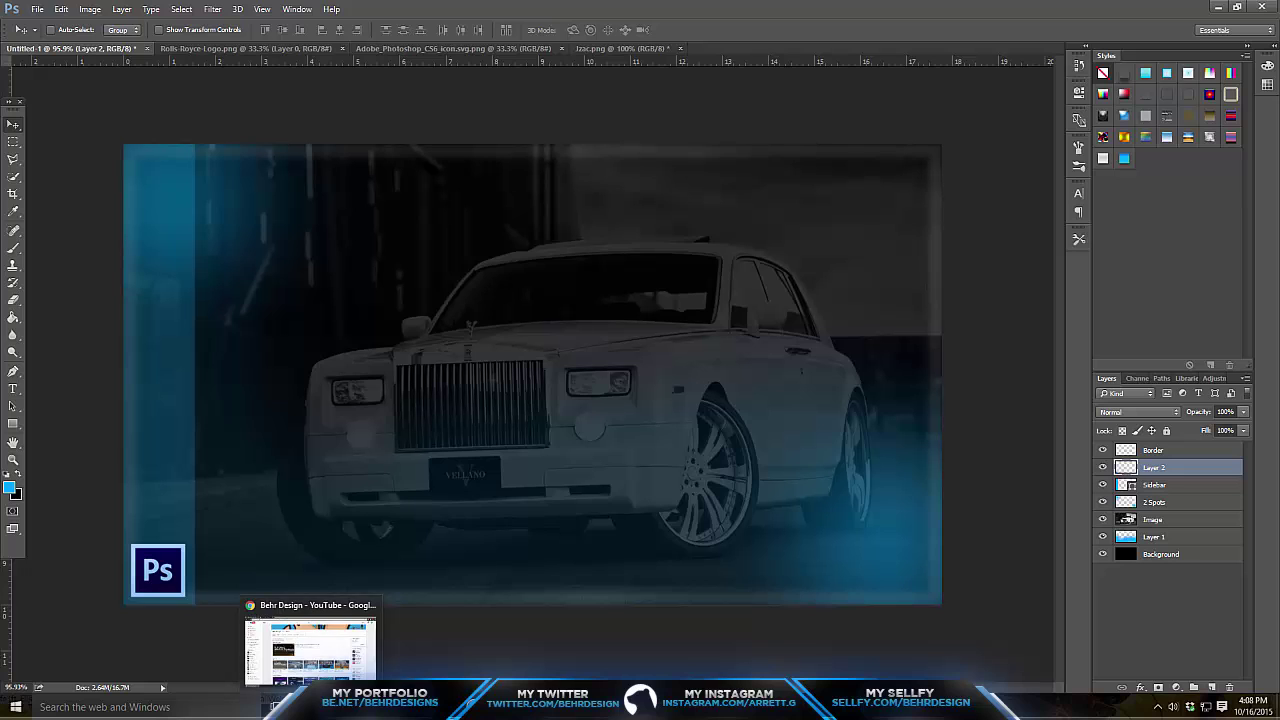
{"action": "left_click", "coordinate": [310, 650]}
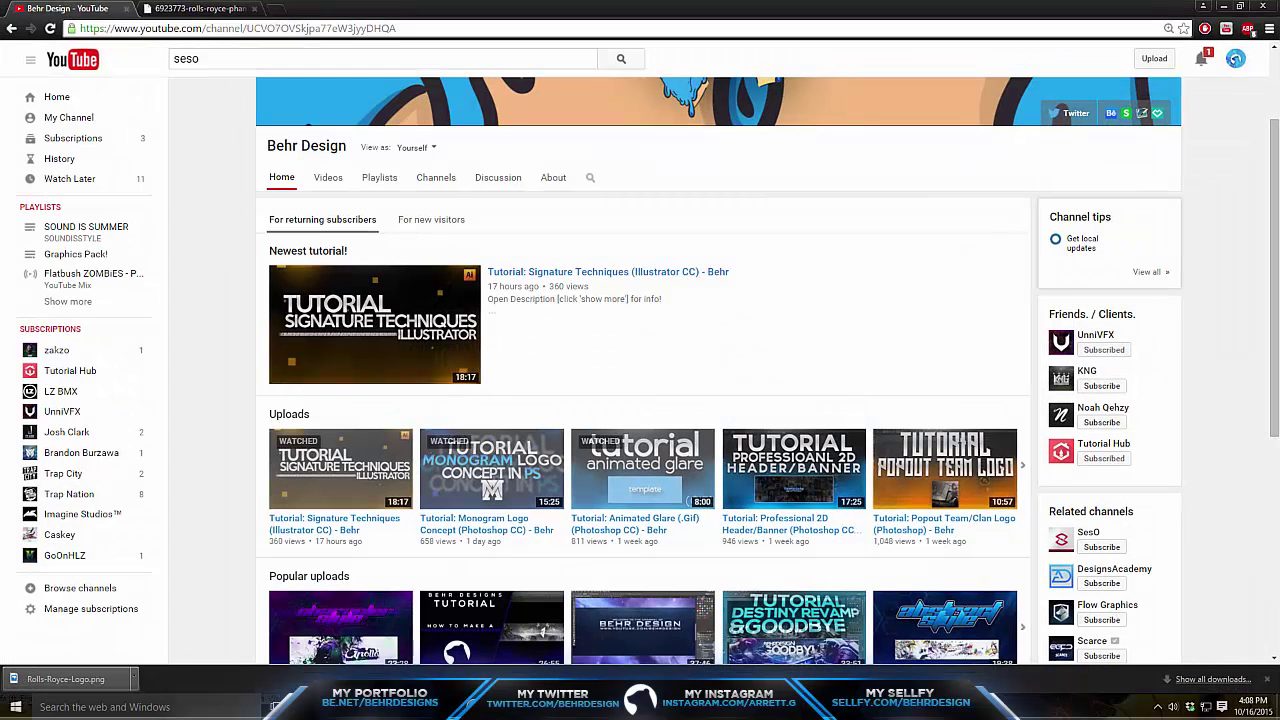
{"action": "left_click", "coordinate": [182, 8]}
{"action": "left_click", "coordinate": [175, 28]}
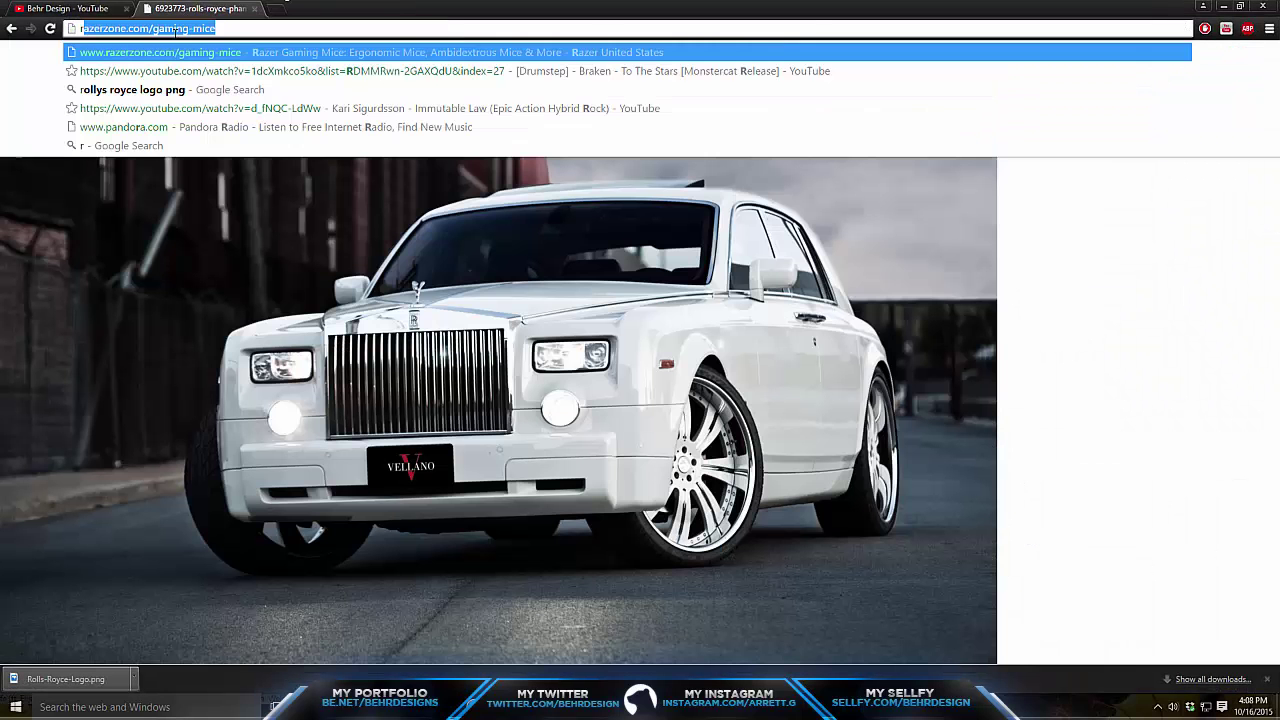
{"action": "type", "text": "roll"}
{"action": "key", "text": "BackSpace"}
{"action": "key", "text": "BackSpace"}
{"action": "key", "text": "BackSpace"}
{"action": "key", "text": "BackSpace"}
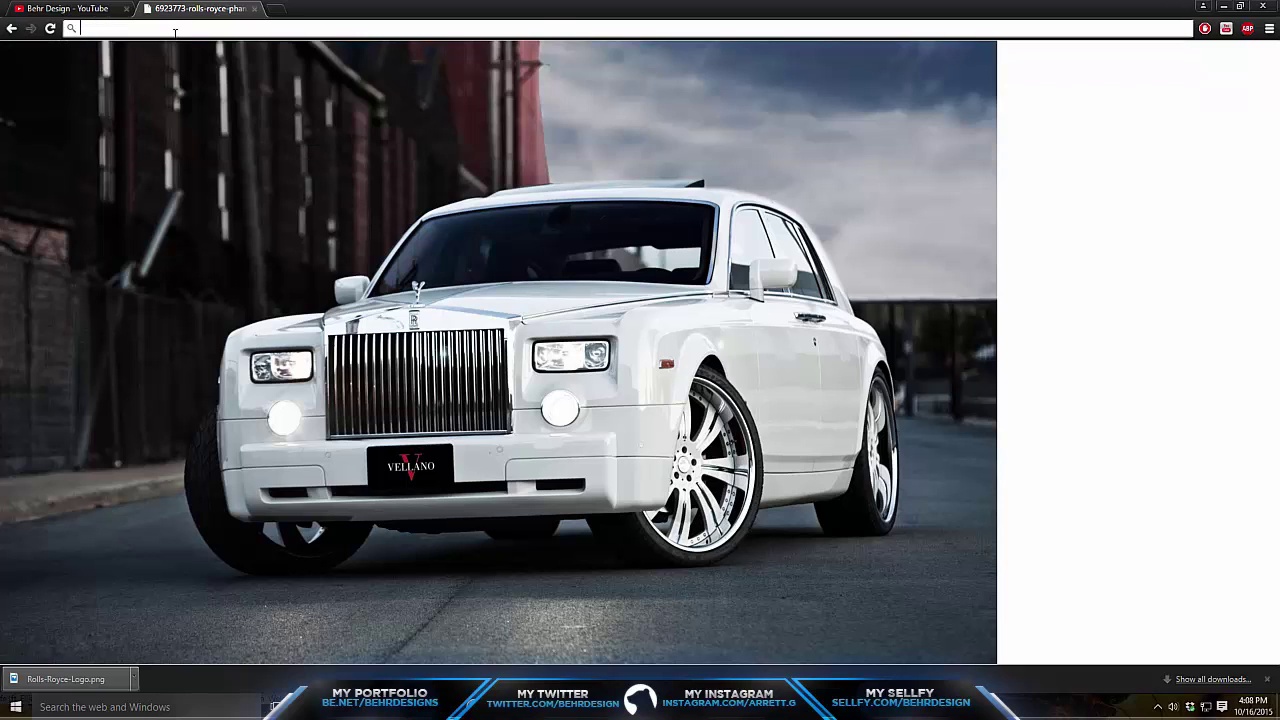
{"action": "type", "text": "blac ops 3 logo"}
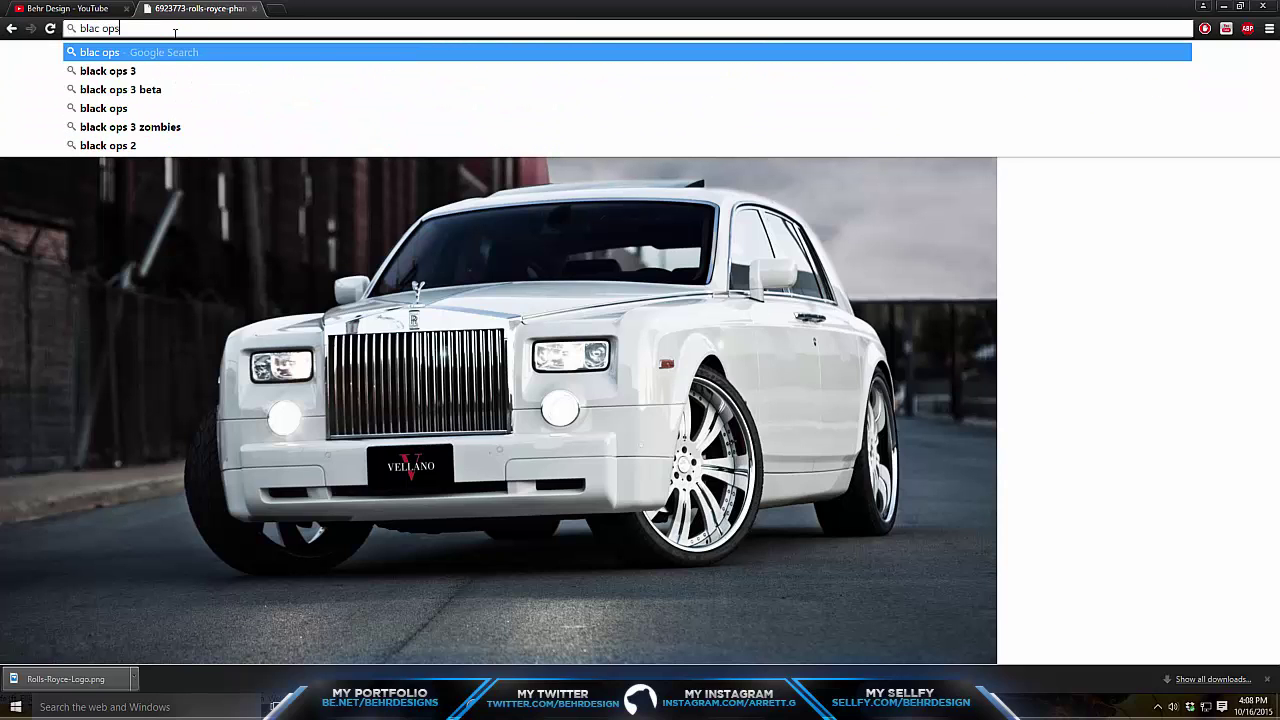
{"action": "key", "text": "Return"}
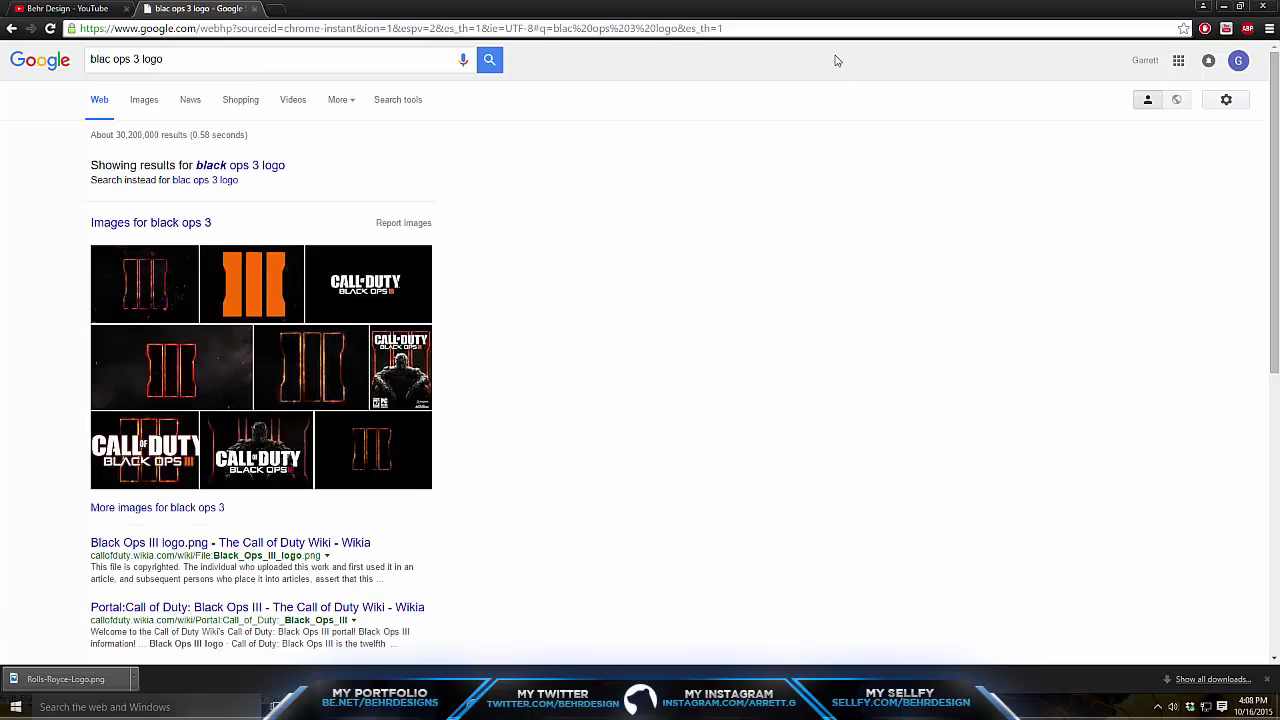
- Refine the search to "black ops 3 logo png" and show the image results
{"action": "left_click", "coordinate": [285, 66]}
{"action": "type", "text": "png"}
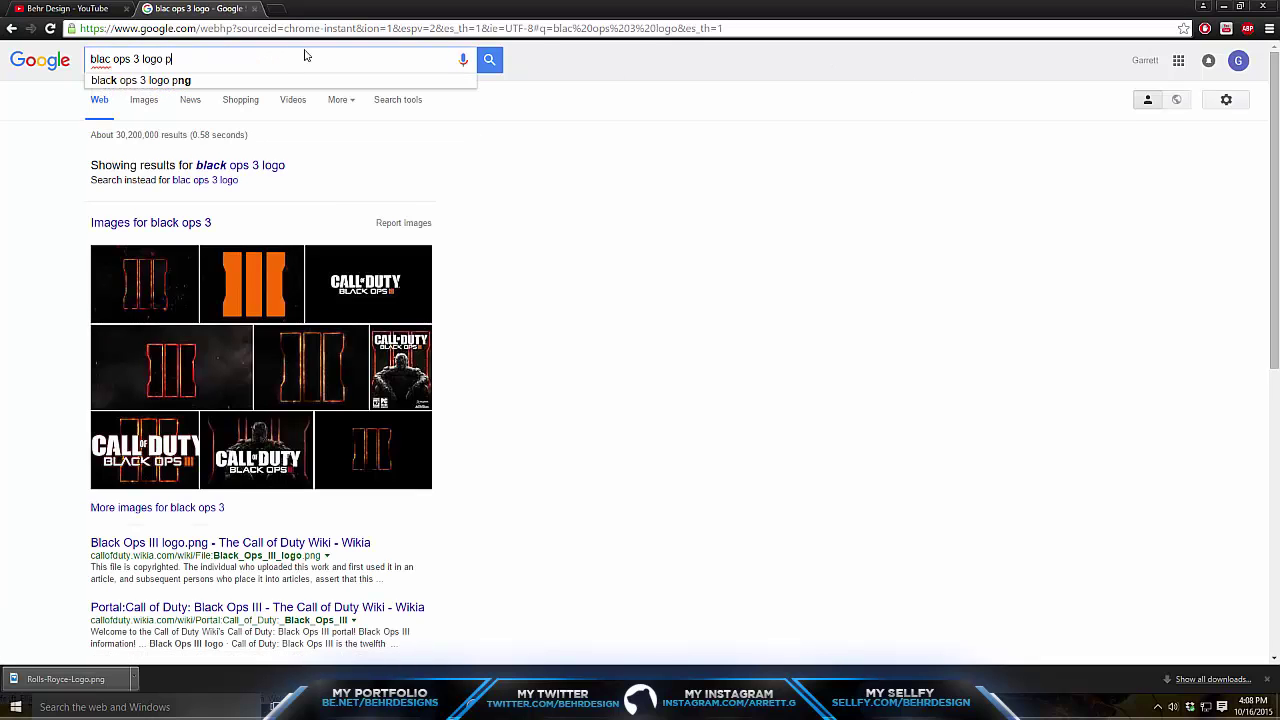
{"action": "key", "text": "Return"}
{"action": "left_click", "coordinate": [143, 112]}
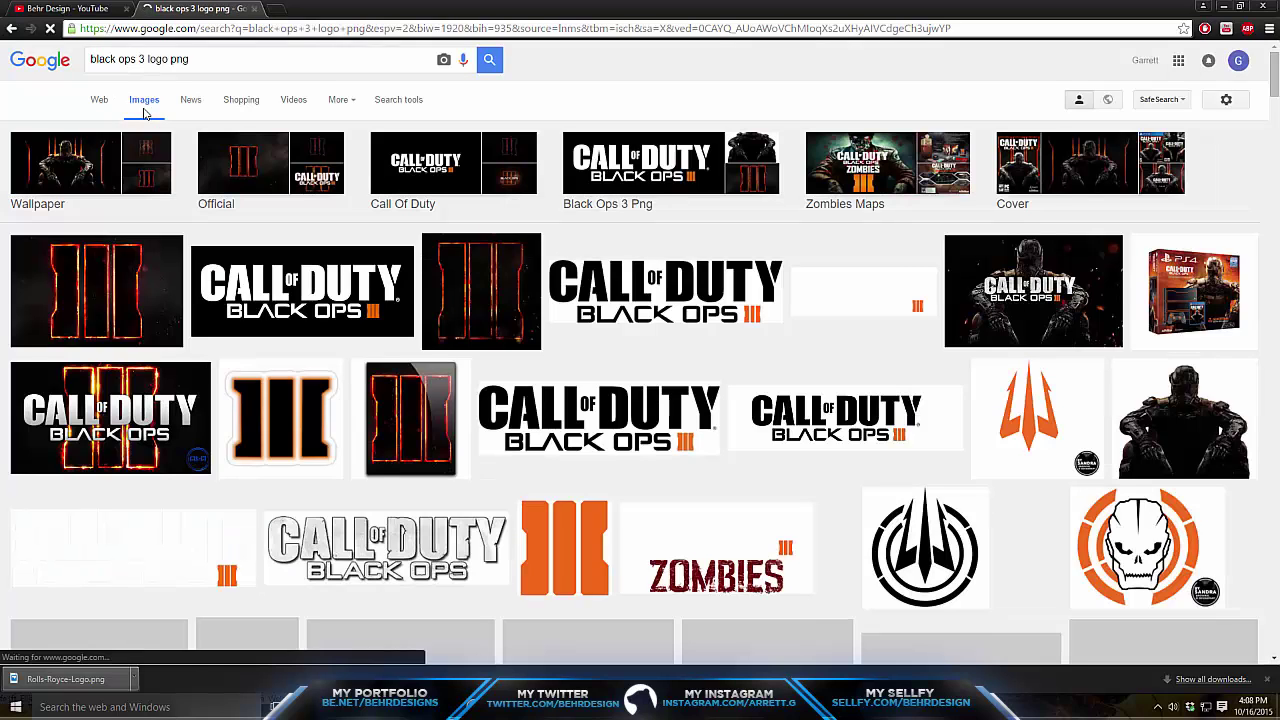
- View the plain orange three-bar logo at its original size and save it as COD-Black-Ops-3 in PNG format
{"action": "left_click", "coordinate": [575, 545]}
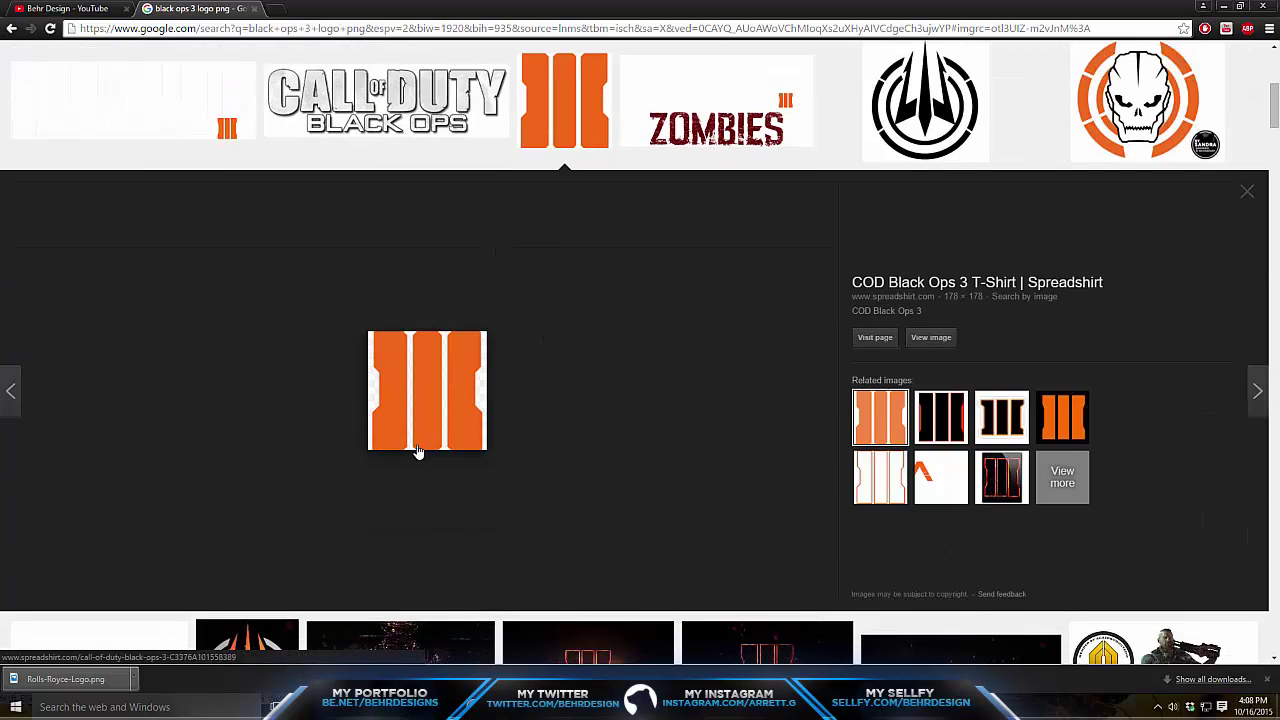
{"action": "left_click", "coordinate": [931, 337]}
{"action": "right_click", "coordinate": [93, 102]}
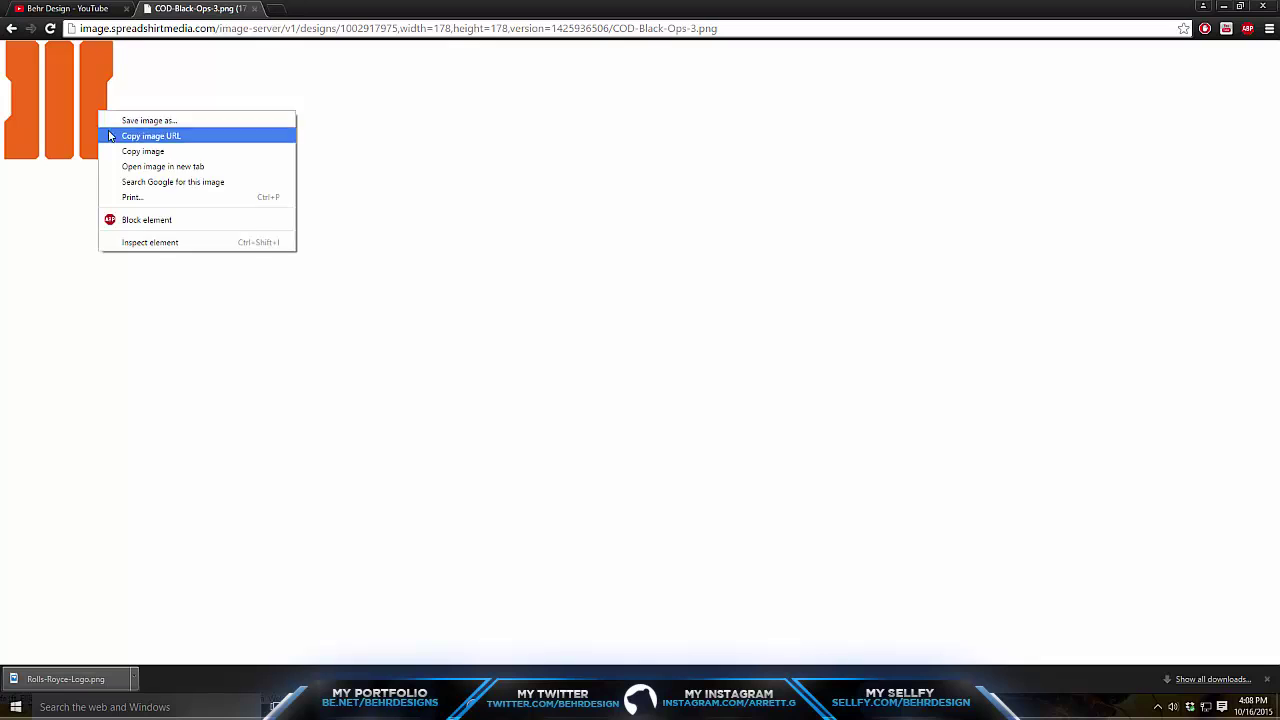
{"action": "left_click", "coordinate": [110, 131]}
{"action": "key", "text": "Return"}
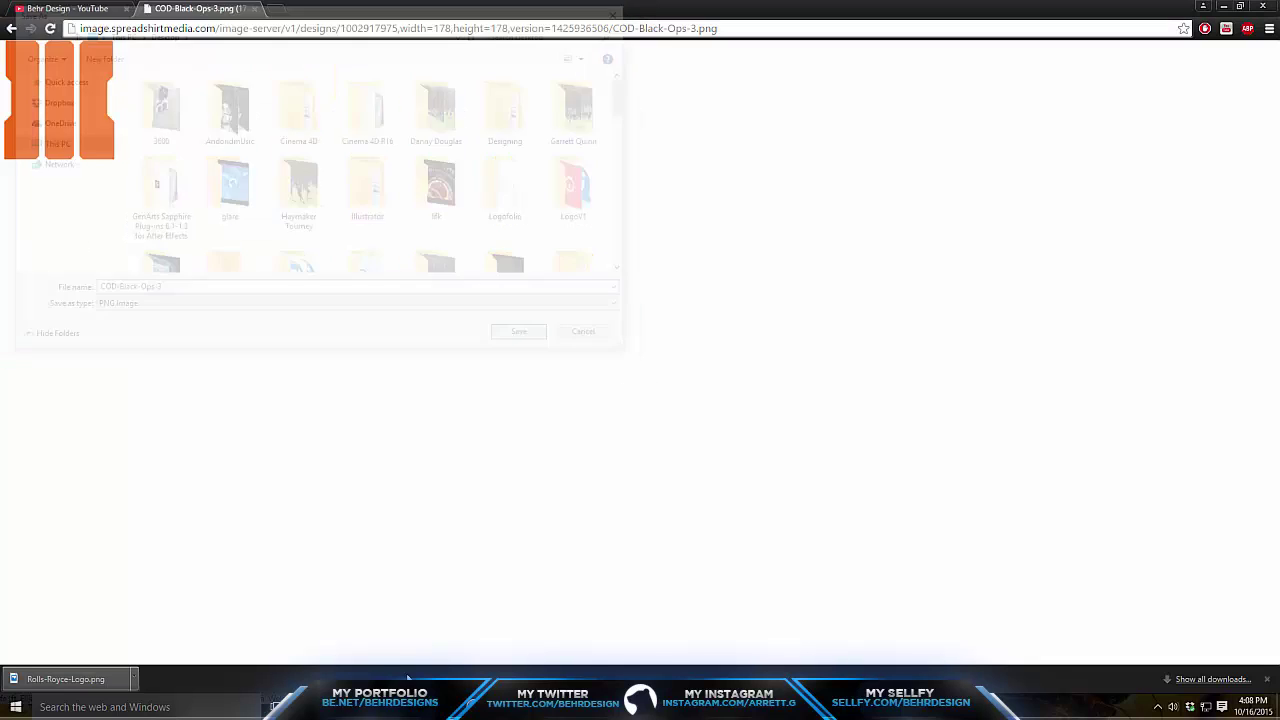
- Return to Photoshop and open COD-Black-Ops-3.png
{"action": "key", "text": "alt+Tab"}
{"action": "left_click", "coordinate": [37, 9]}
{"action": "left_click", "coordinate": [52, 27]}
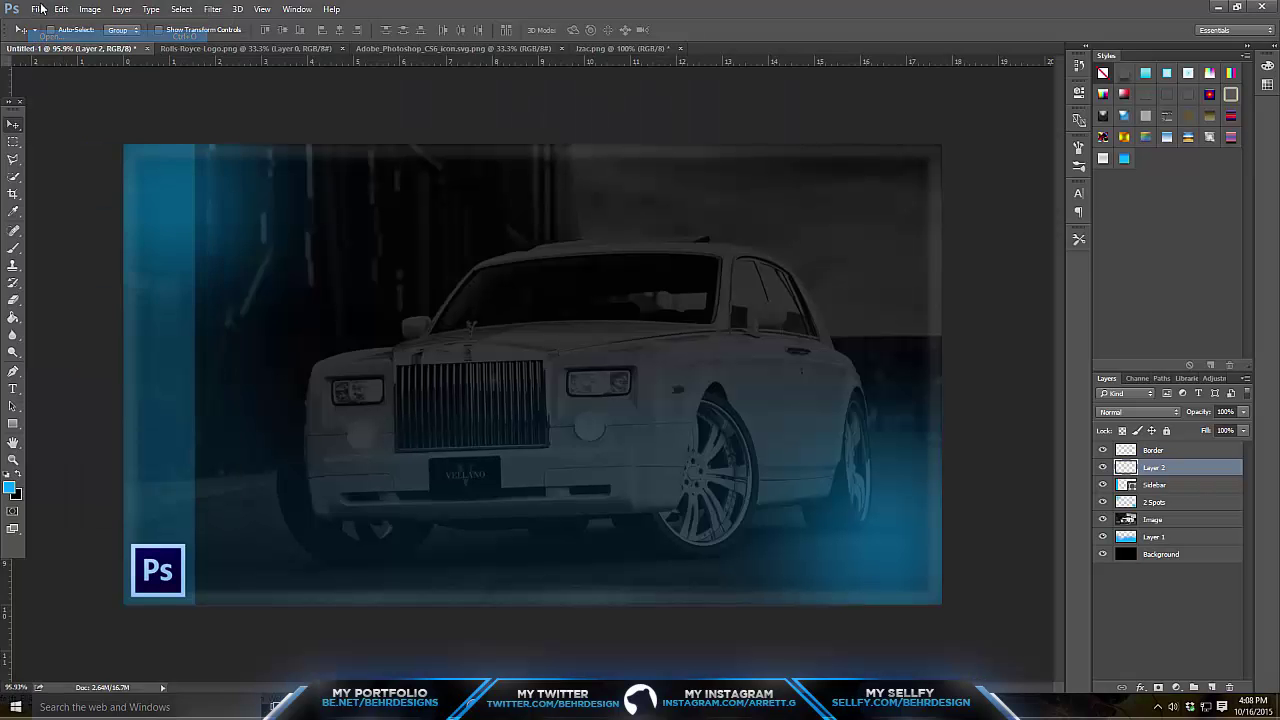
{"action": "key", "text": "Return"}
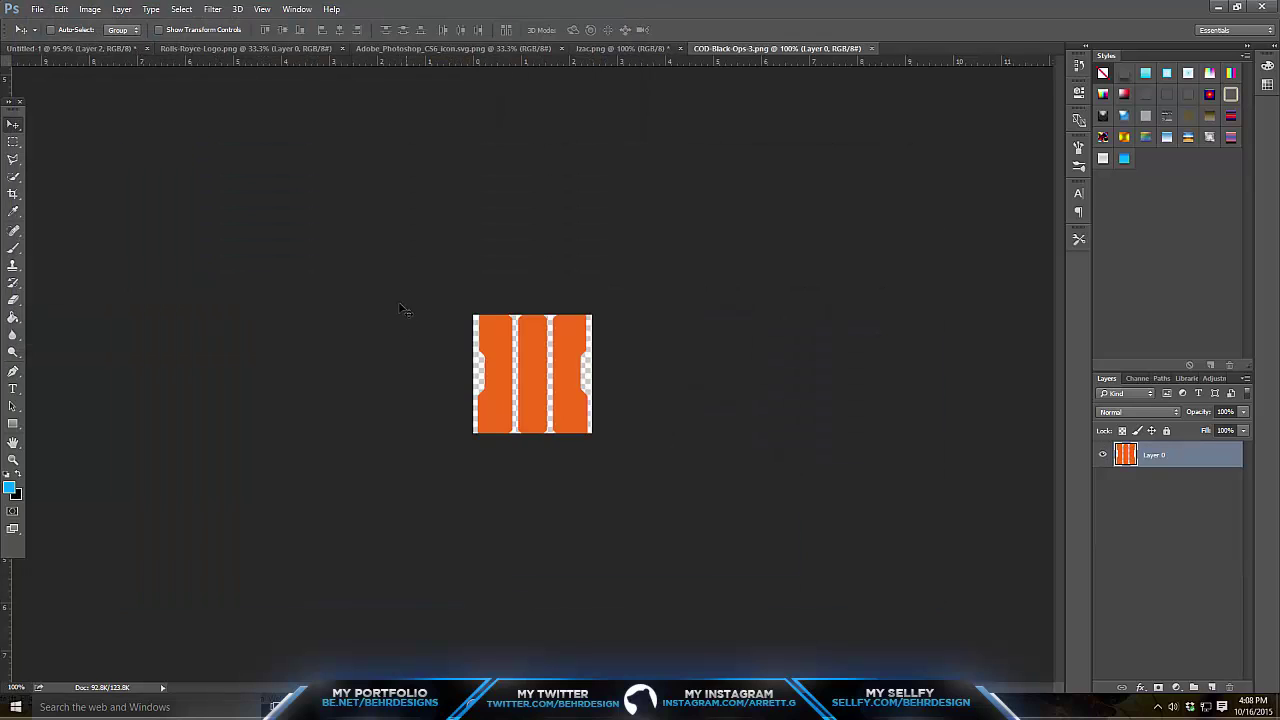
- Try placing a reduced orange Black Ops logo above the Photoshop icon on the sidebar, and delete its layer
{"action": "left_click_drag", "start_coordinate": [400, 310], "coordinate": [92, 9]}
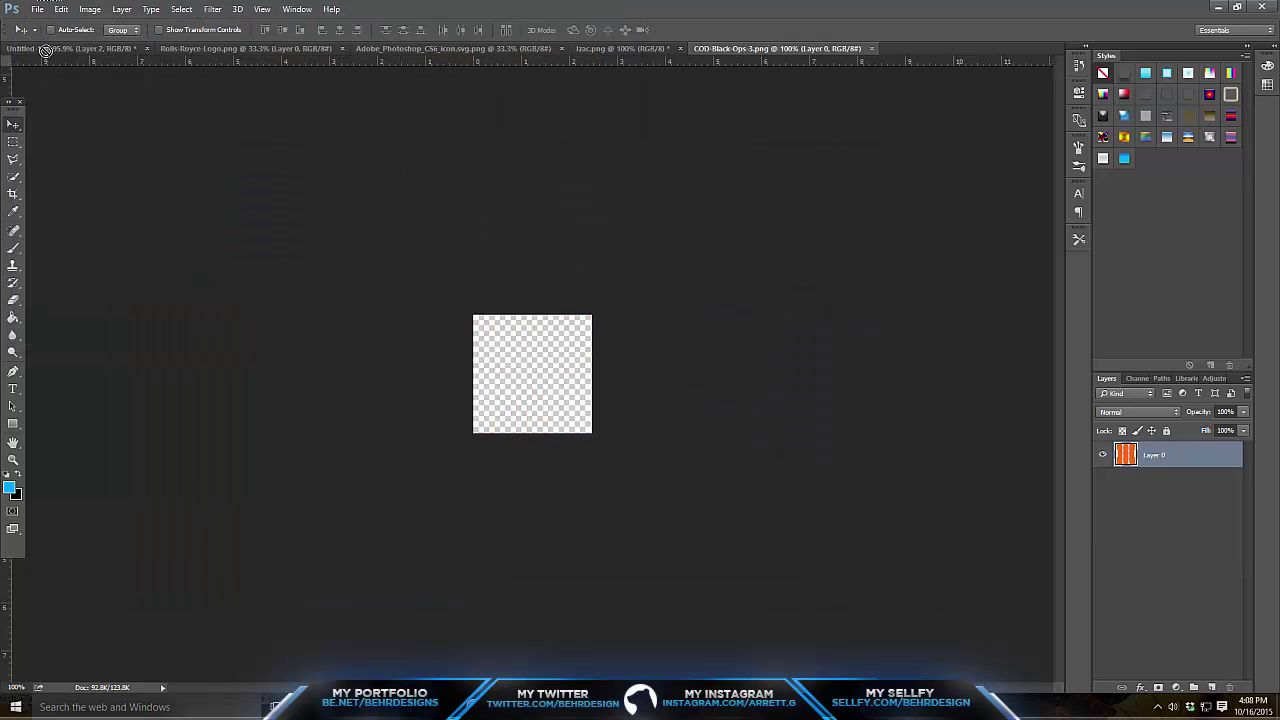
{"action": "left_click_drag", "start_coordinate": [45, 50], "coordinate": [160, 495]}
{"action": "key", "text": "ctrl+t"}
{"action": "key", "text": "Return"}
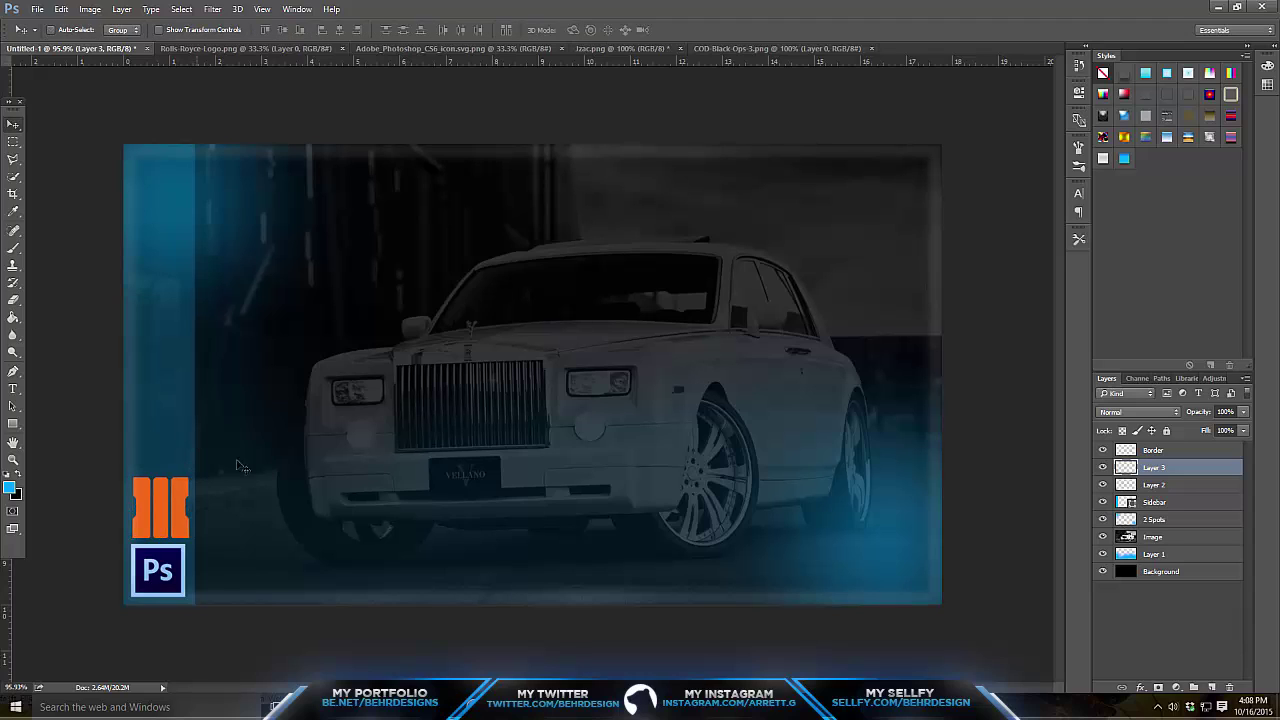
{"action": "left_click", "coordinate": [1228, 688]}
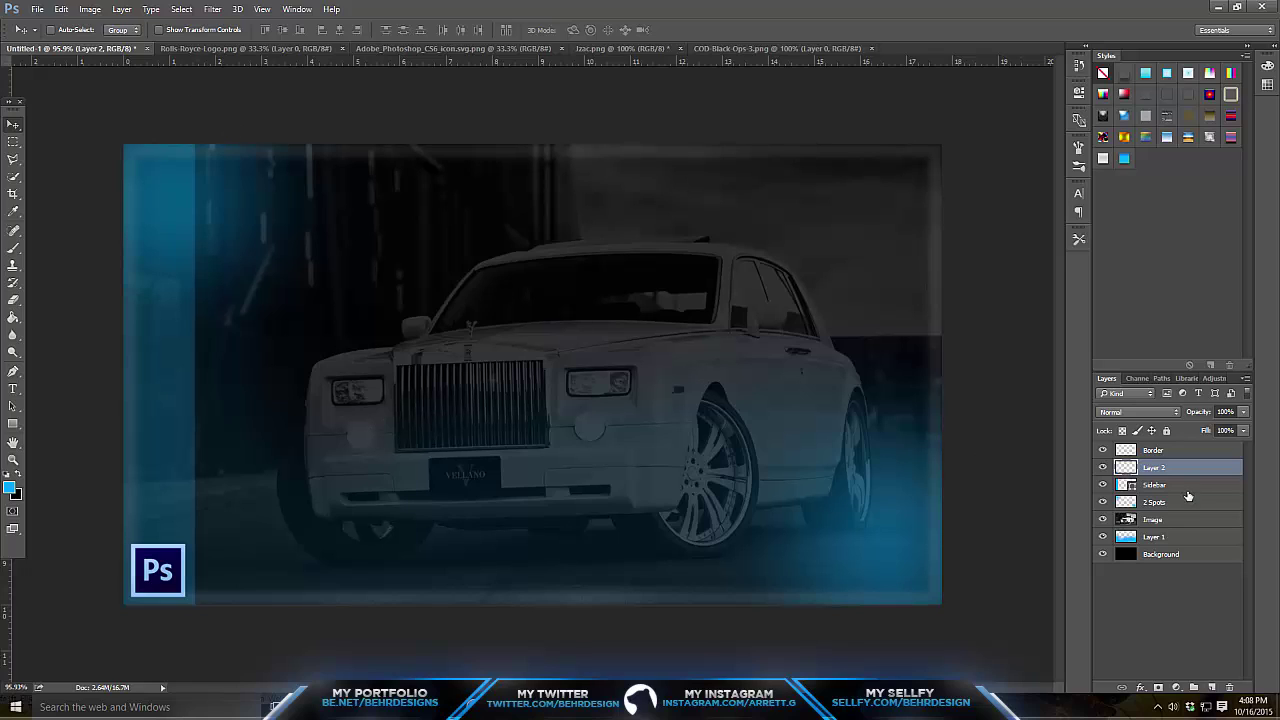
- Rename the Photoshop icon's layer App, and add a layer named Squares directly below the Sidebar layer
{"action": "double_click", "coordinate": [1153, 467]}
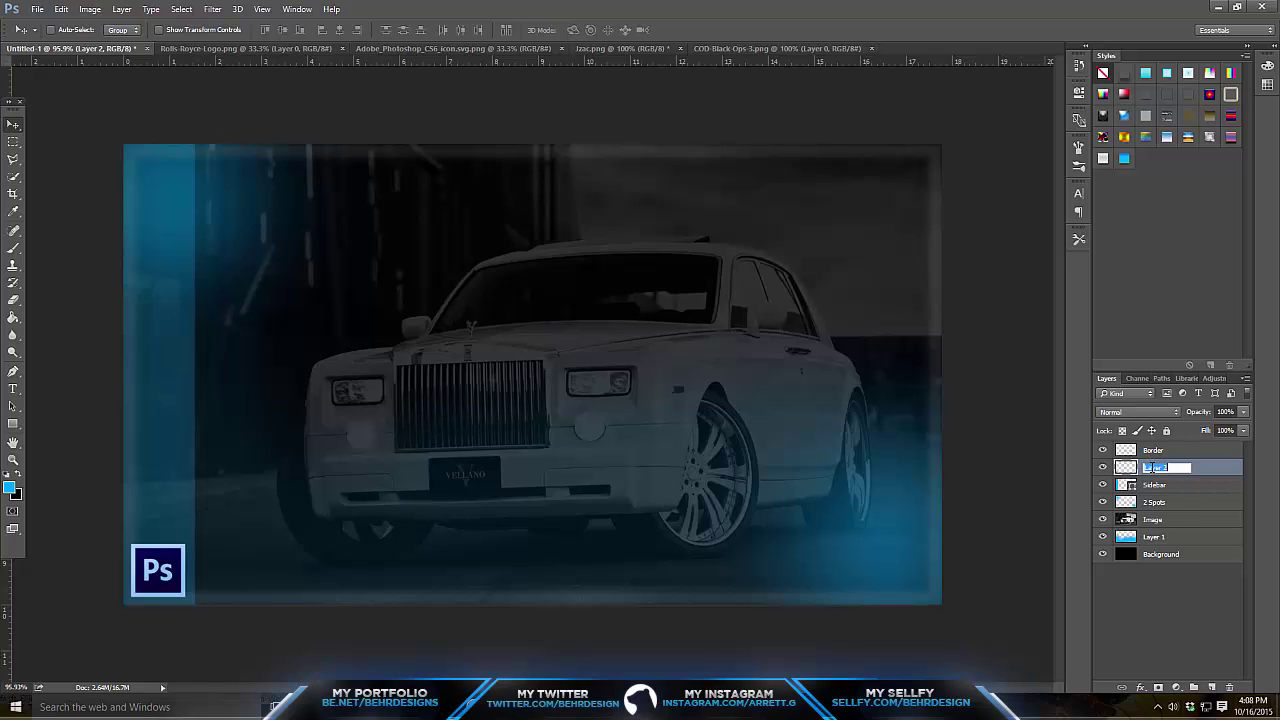
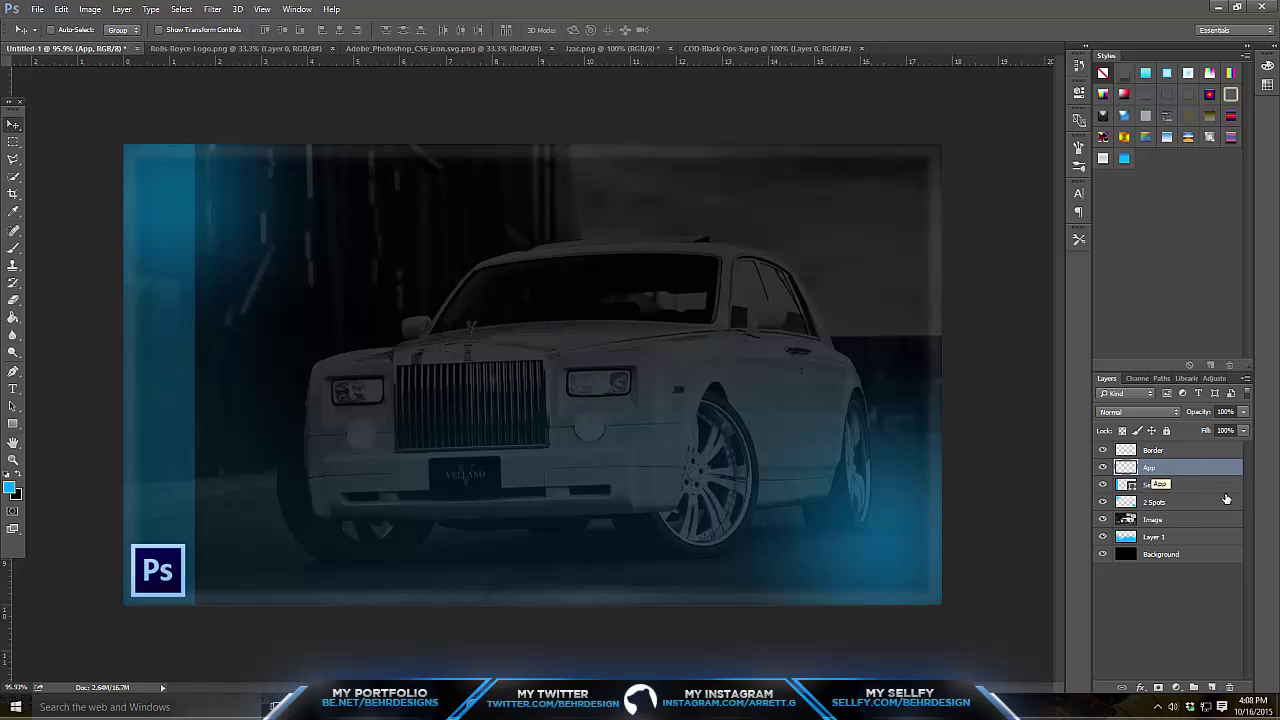
{"action": "key", "text": "ctrl+shift+alt+n"}
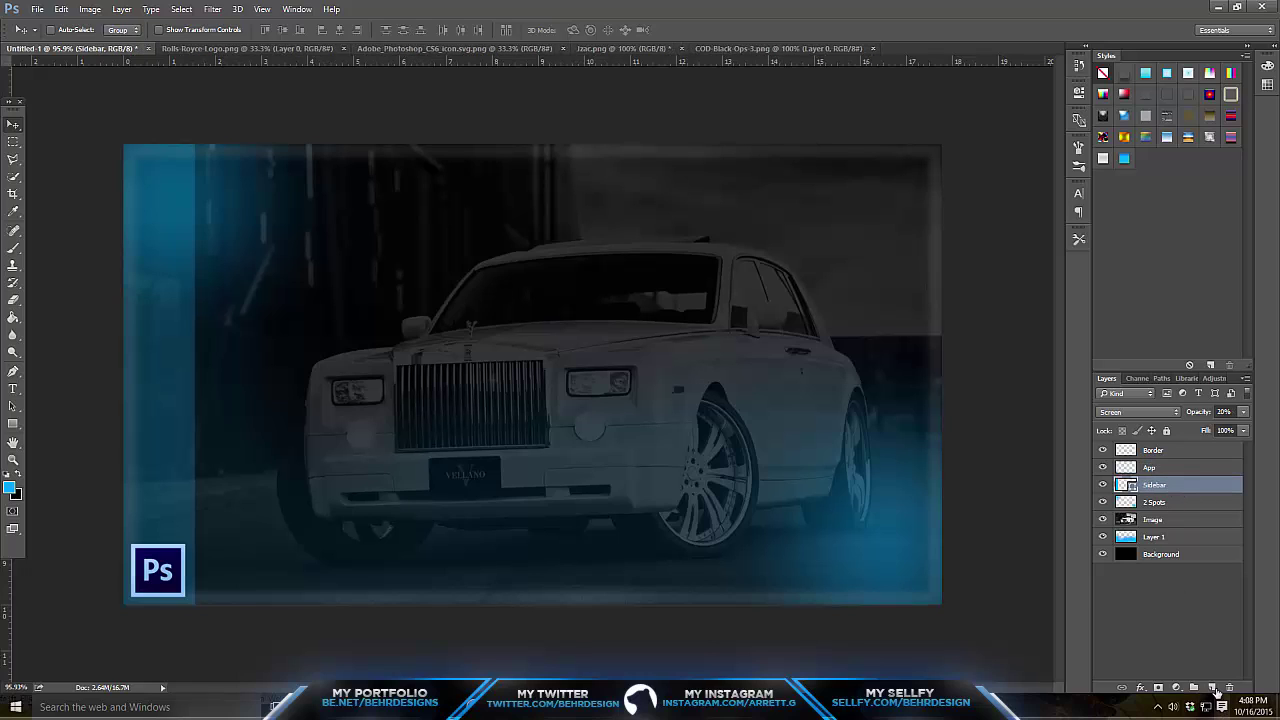
{"action": "left_click_drag", "start_coordinate": [1168, 486], "coordinate": [1165, 509]}
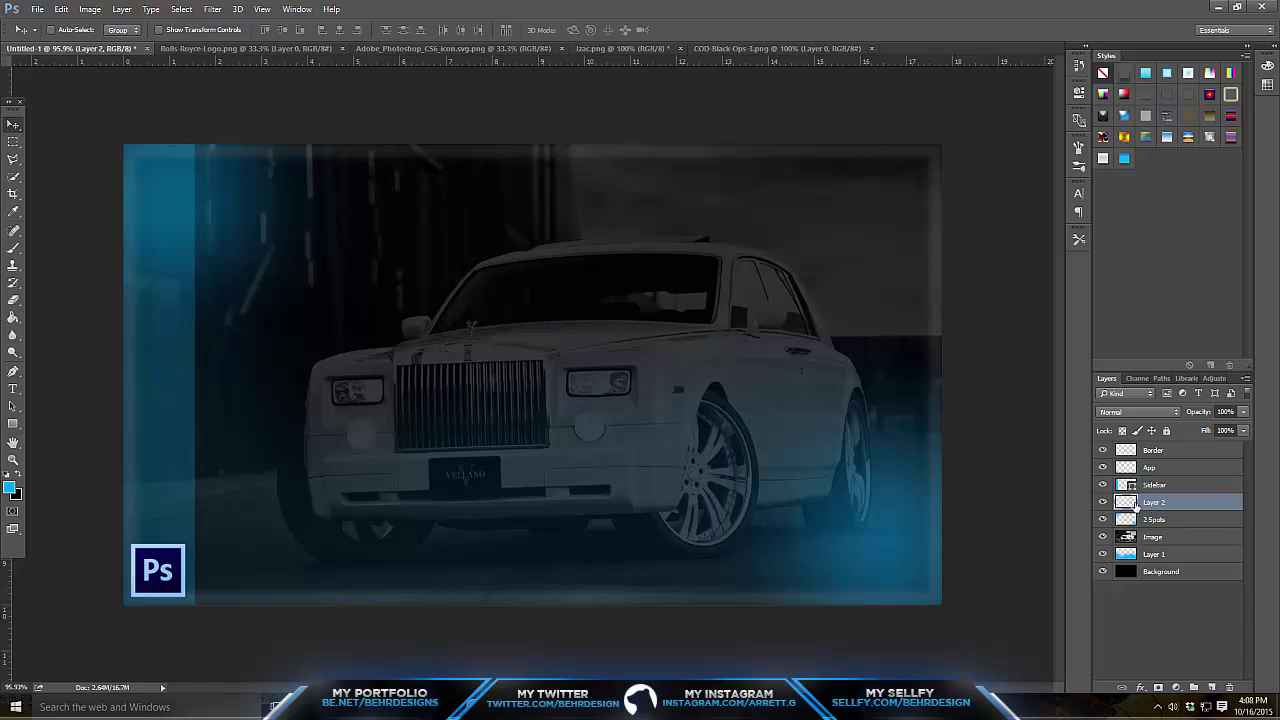
{"action": "double_click", "coordinate": [1157, 503]}
{"action": "type", "text": "E"}
{"action": "type", "text": "Ad"}
{"action": "type", "text": "ares"}
{"action": "key", "text": "Return"}
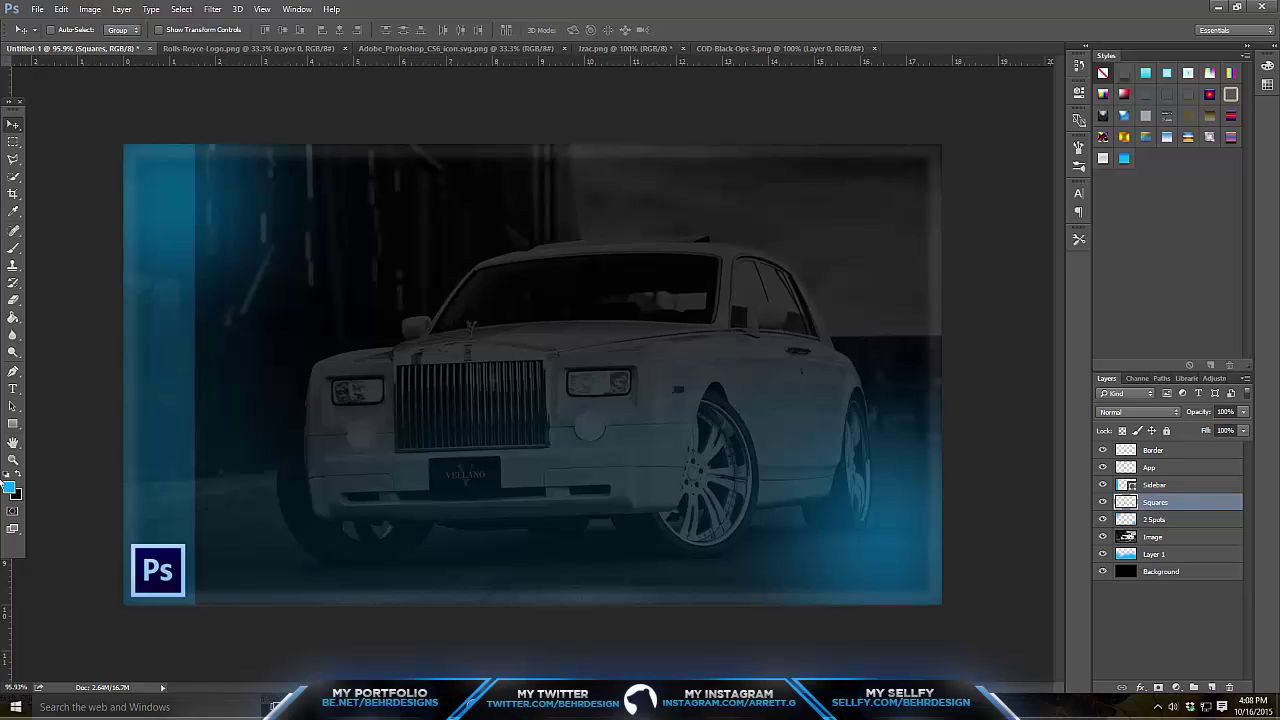
- Draw three blue squares on the Squares layer: about 38 px at the canvas's upper-left corner, a smaller one nearby, and about 47 px over the windshield
{"action": "left_click", "coordinate": [13, 423]}
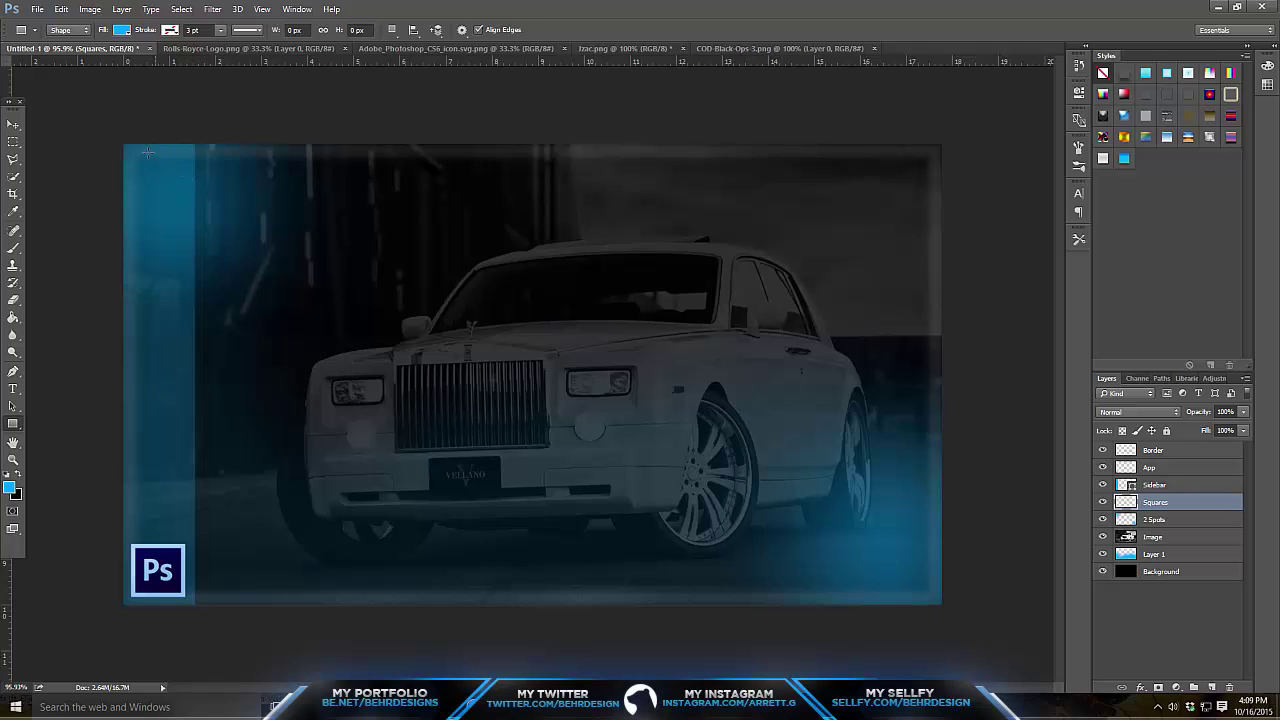
{"action": "left_click_drag", "start_coordinate": [120, 138], "coordinate": [145, 164]}
{"action": "left_click_drag", "start_coordinate": [263, 202], "coordinate": [277, 216]}
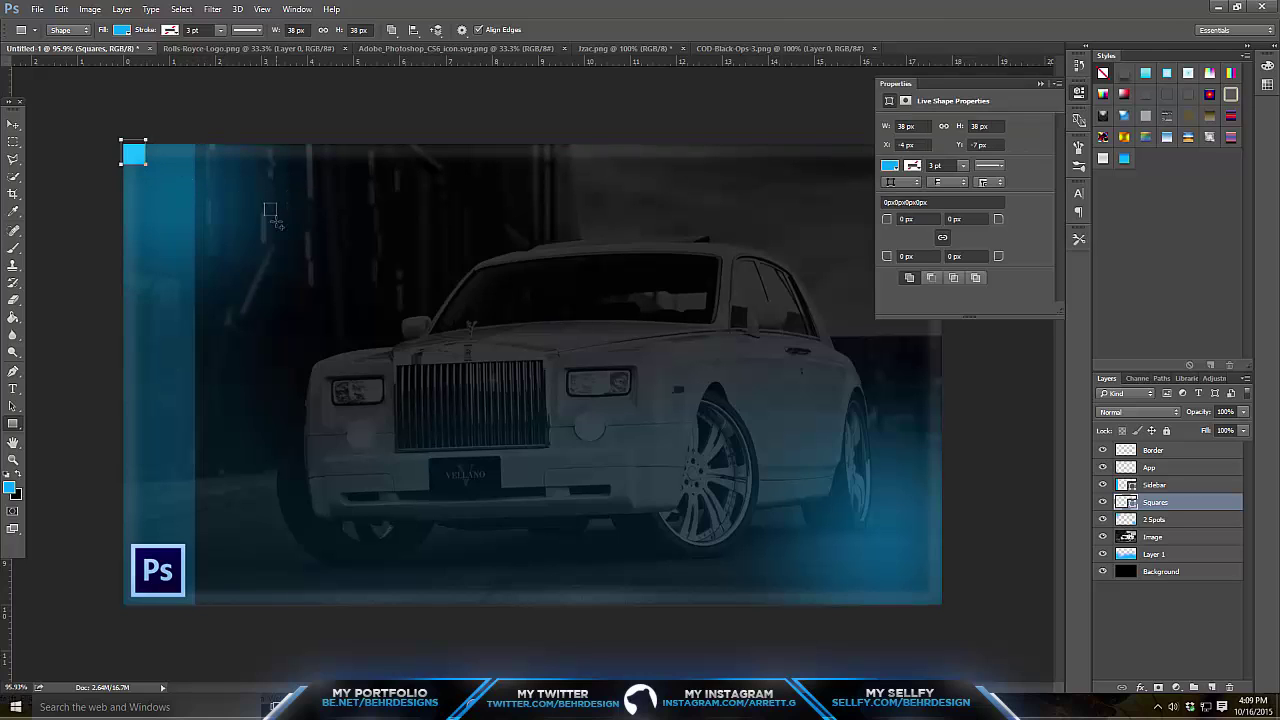
{"action": "left_click_drag", "start_coordinate": [571, 254], "coordinate": [707, 318]}
{"action": "key", "text": "ctrl+z"}
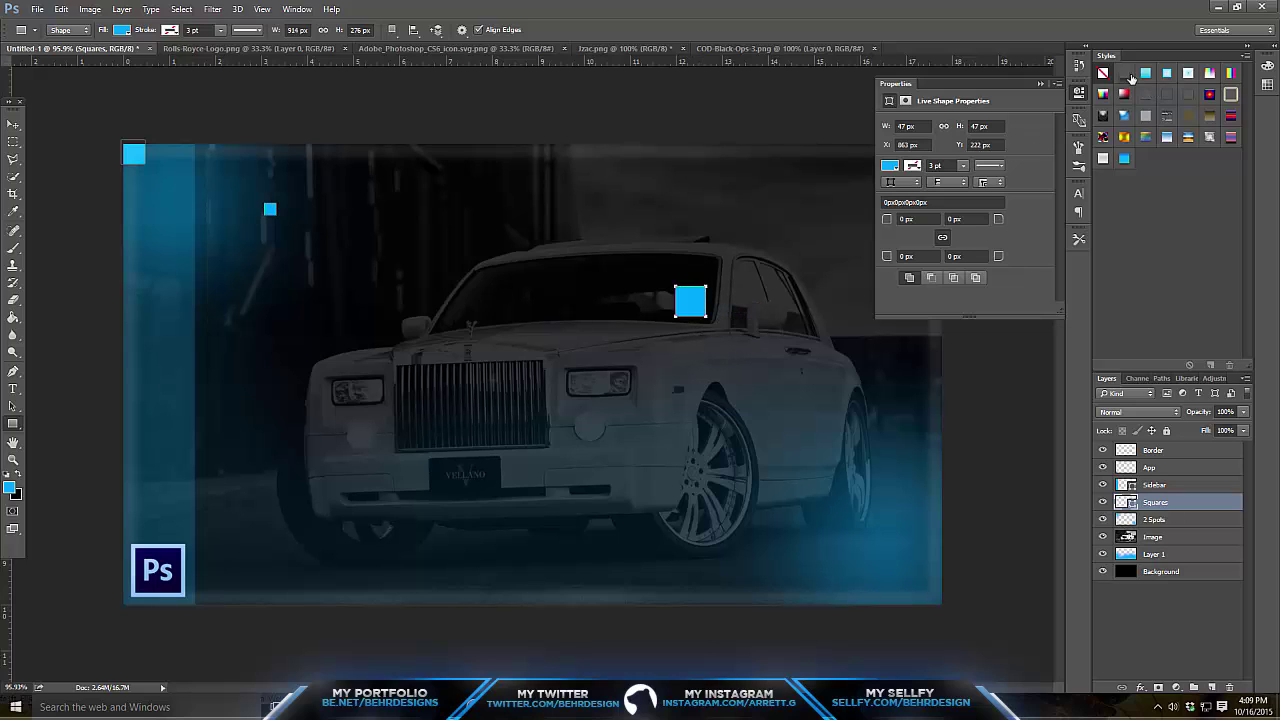
- Close the shape properties and hide the Squares layer
{"action": "left_click", "coordinate": [1042, 86]}
{"action": "left_click", "coordinate": [1102, 502]}
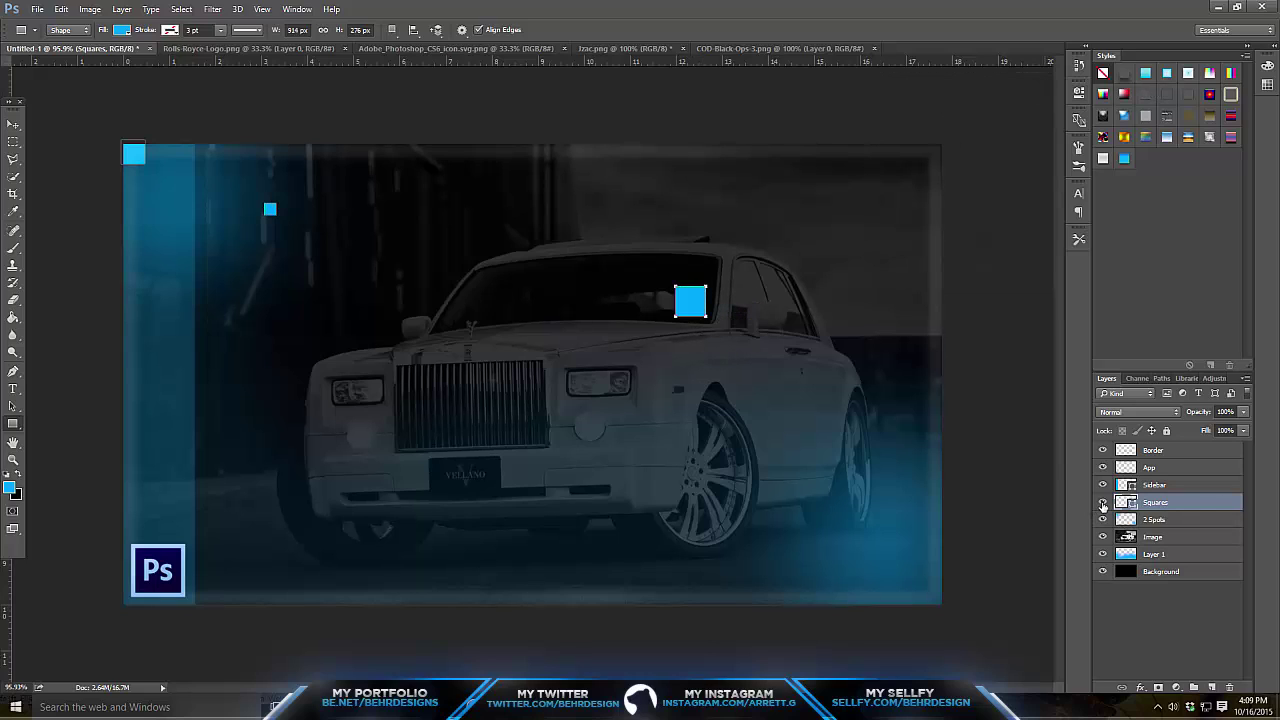
{"action": "left_click", "coordinate": [13, 124]}
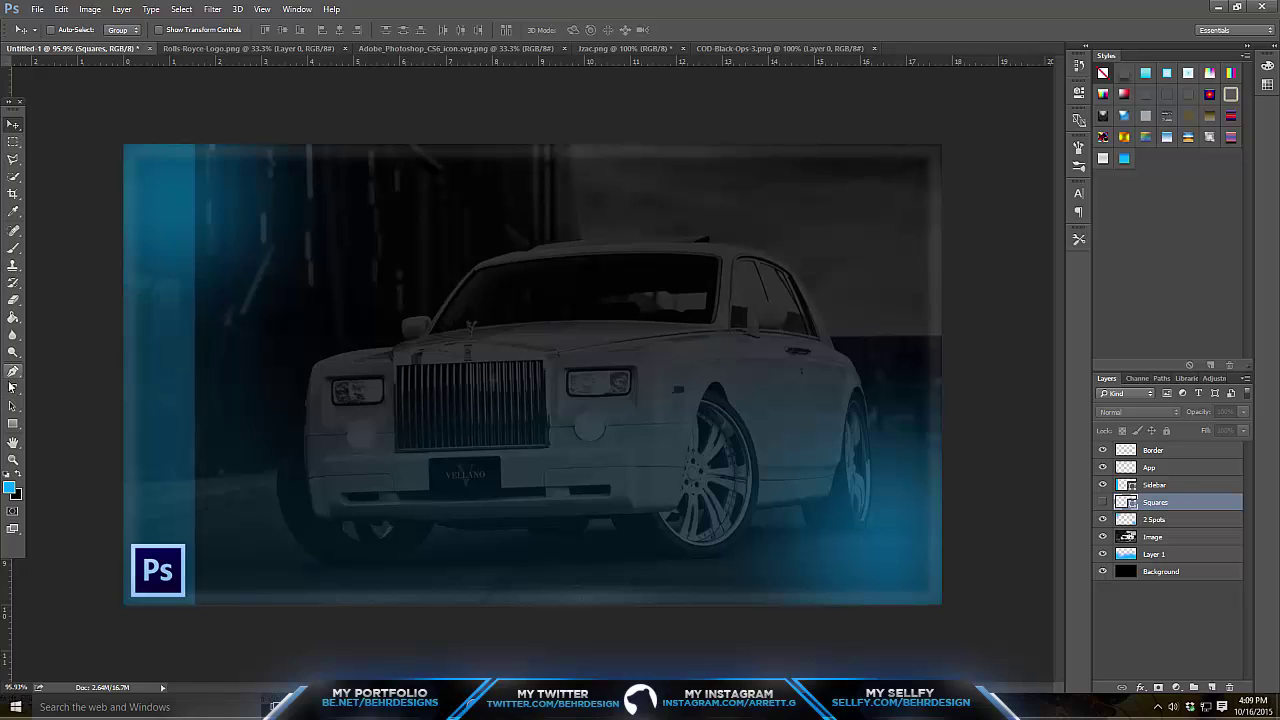
- Switch to the browser, open dafont.com, and look through the fonts in its Basic category
{"action": "left_click", "coordinate": [12, 390]}
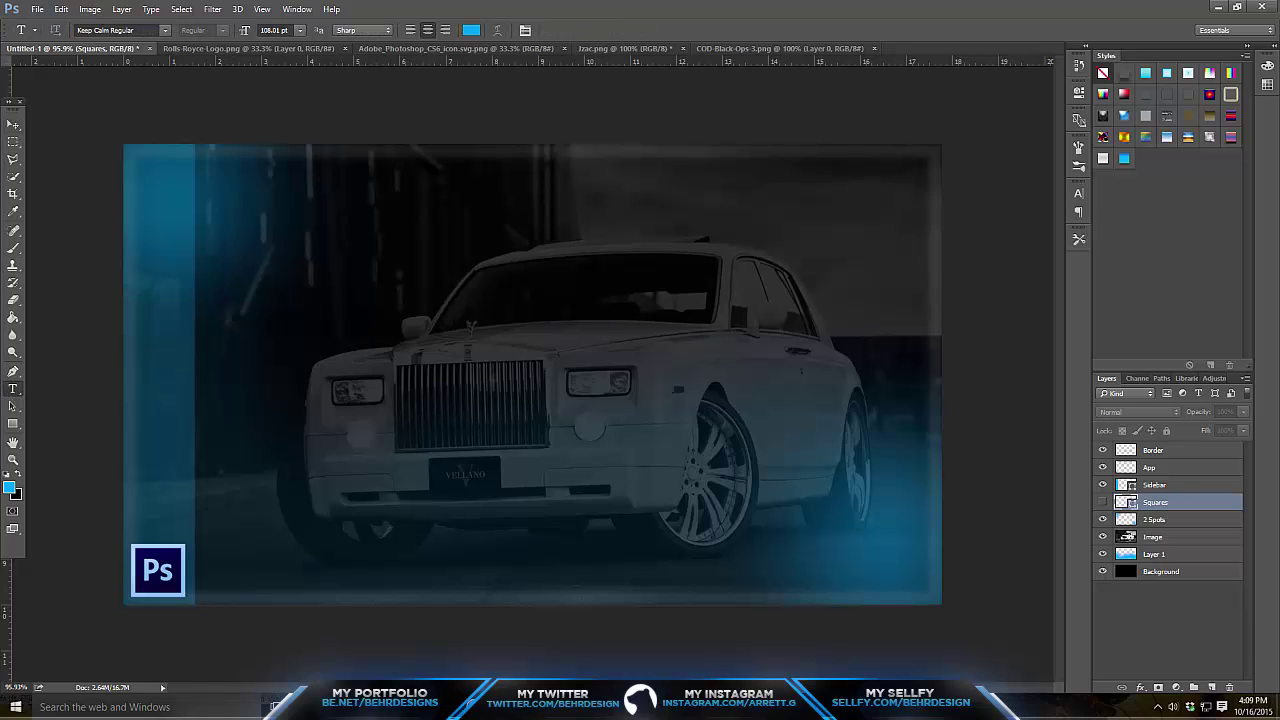
{"action": "left_click", "coordinate": [300, 650]}
{"action": "left_click", "coordinate": [197, 27]}
{"action": "type", "text": "dafont.com"}
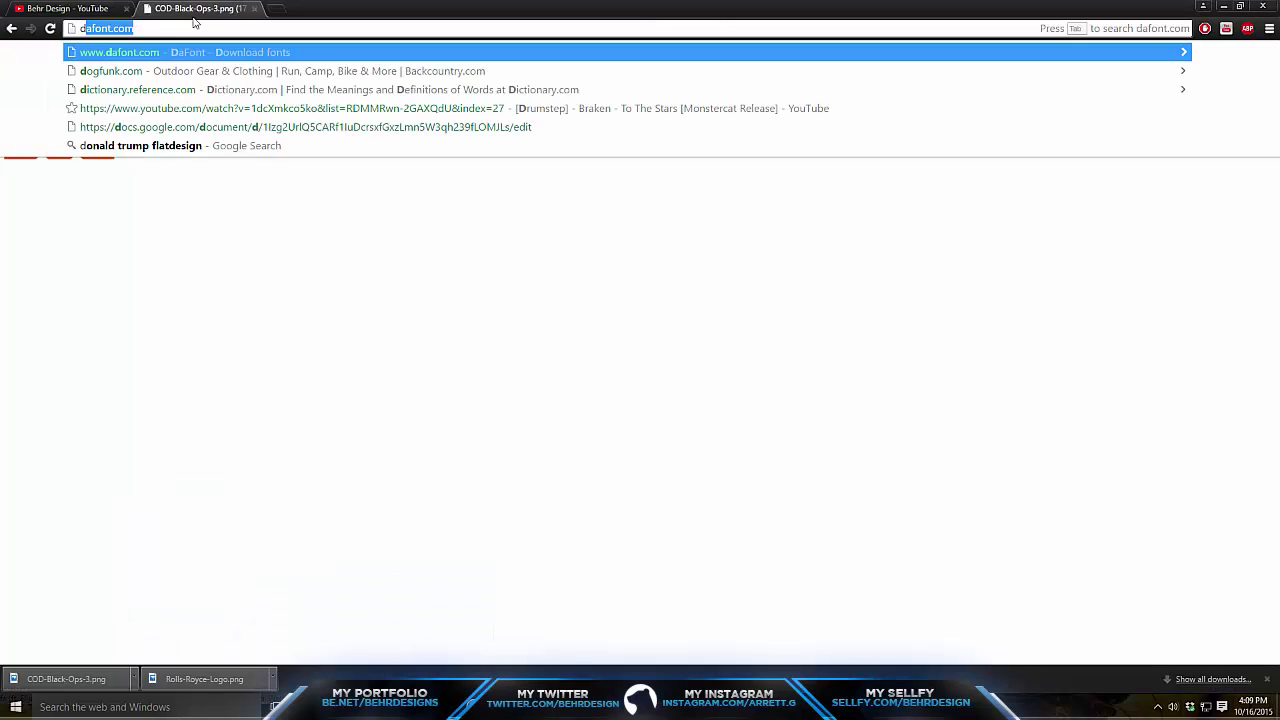
{"action": "key", "text": "Return"}
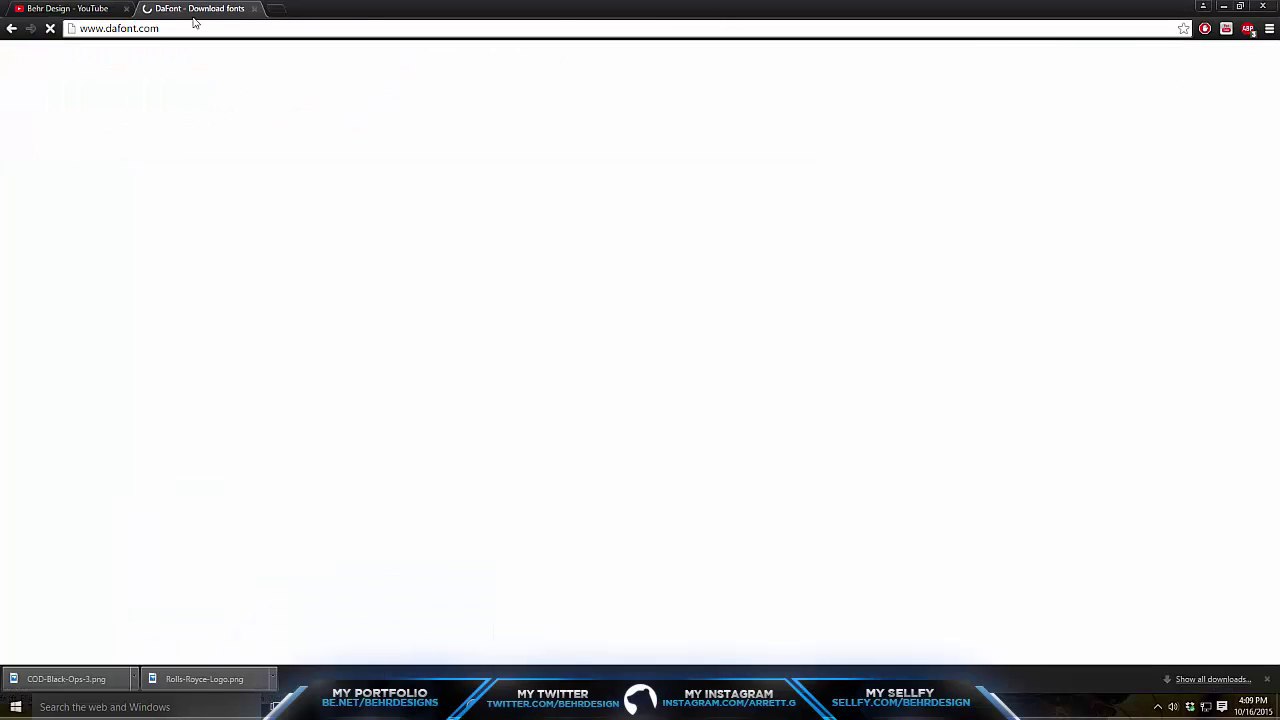
{"action": "scroll", "coordinate": [234, 160], "scroll_direction": "down", "scroll_amount": 2}
{"action": "scroll", "coordinate": [234, 160], "scroll_direction": "up", "scroll_amount": 2}
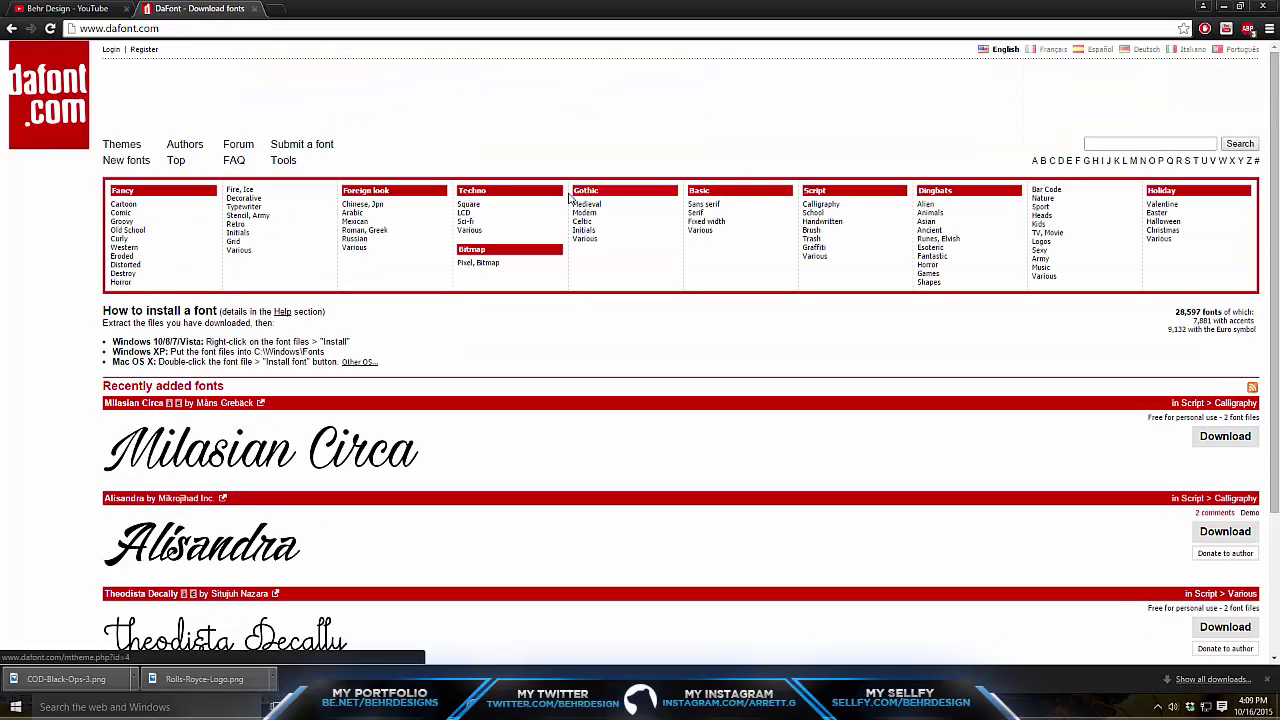
{"action": "left_click", "coordinate": [727, 195]}
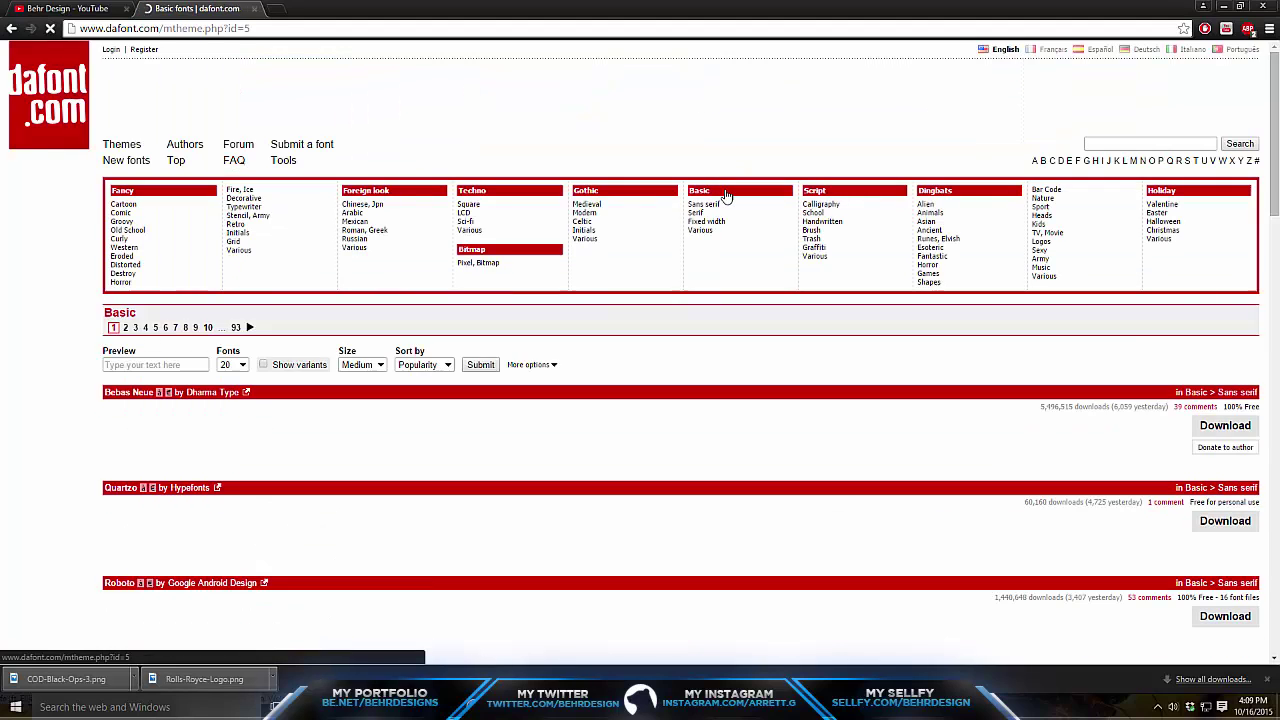
{"action": "scroll", "coordinate": [143, 347], "scroll_direction": "down", "scroll_amount": 10}
{"action": "scroll", "coordinate": [143, 347], "scroll_direction": "down", "scroll_amount": 3}
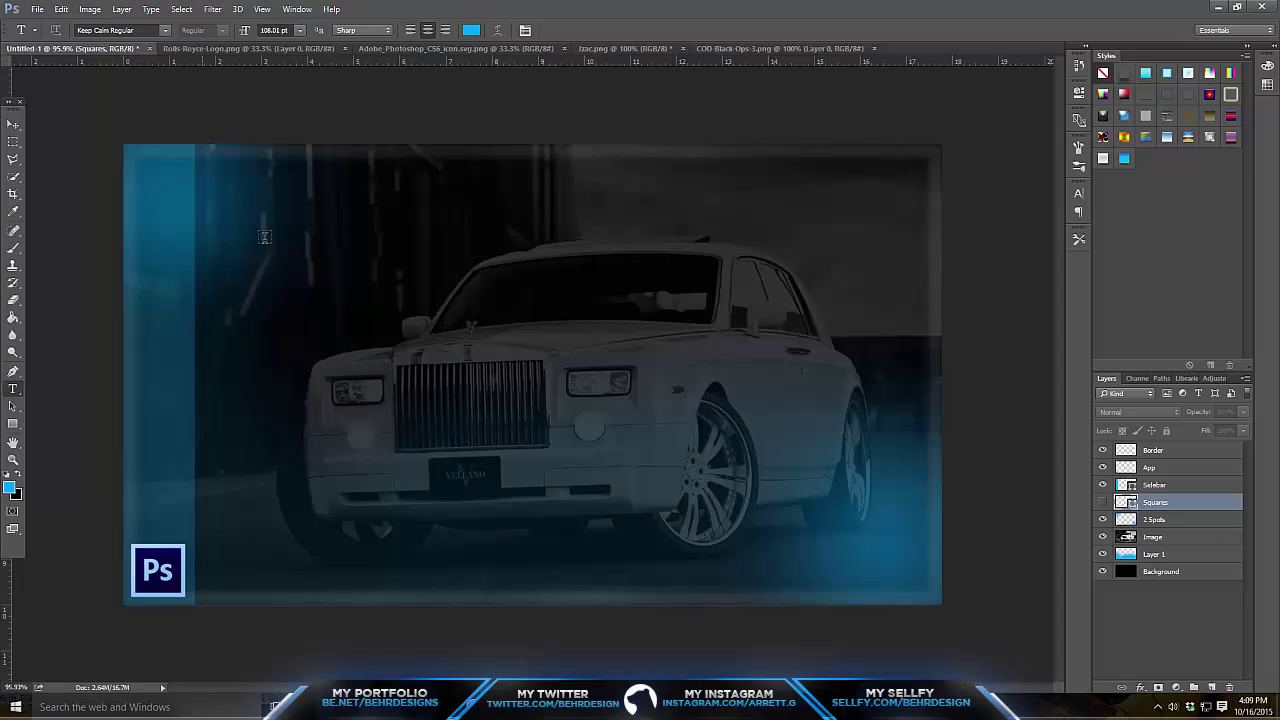
- In the Photoshop design, add the blue Keep Calm Regular text TUTORIAL and place it beside the sidebar, level with the windshield
{"action": "left_click", "coordinate": [443, 372]}
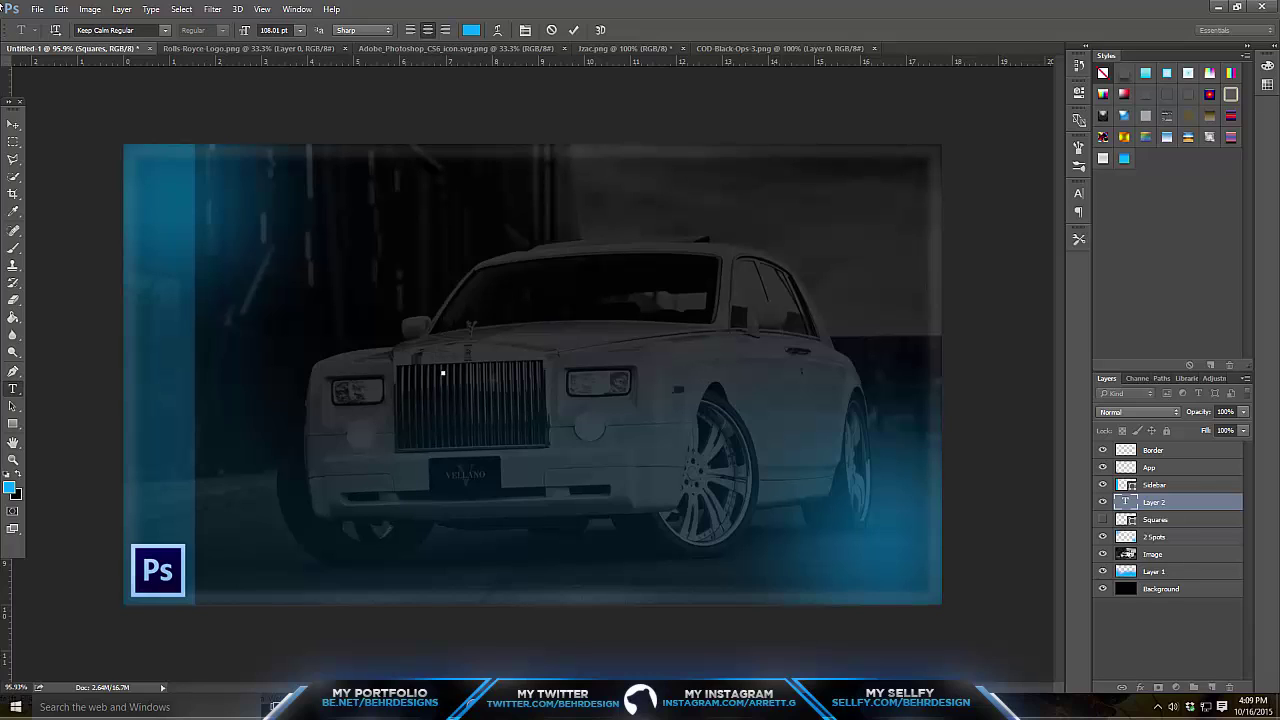
{"action": "type", "text": "TEMPL"}
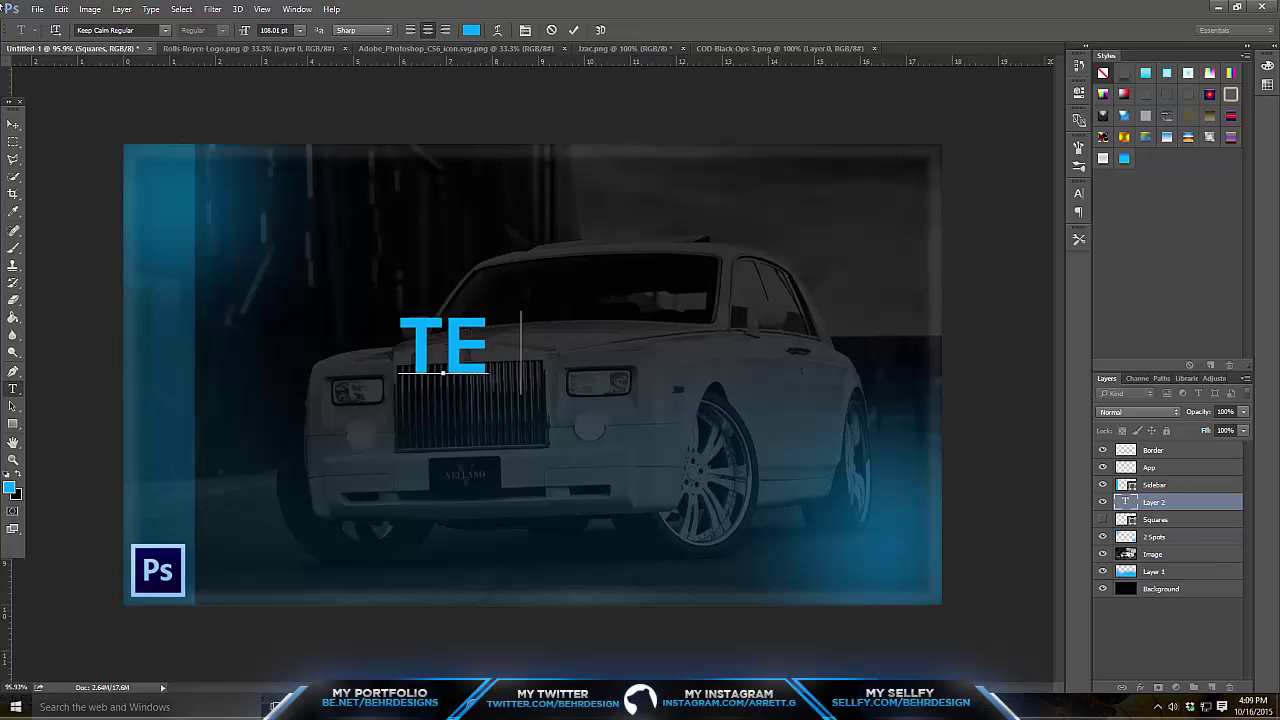
{"action": "key", "text": "BackSpace"}
{"action": "key", "text": "BackSpace"}
{"action": "key", "text": "BackSpace"}
{"action": "key", "text": "BackSpace"}
{"action": "type", "text": "UTORIAL"}
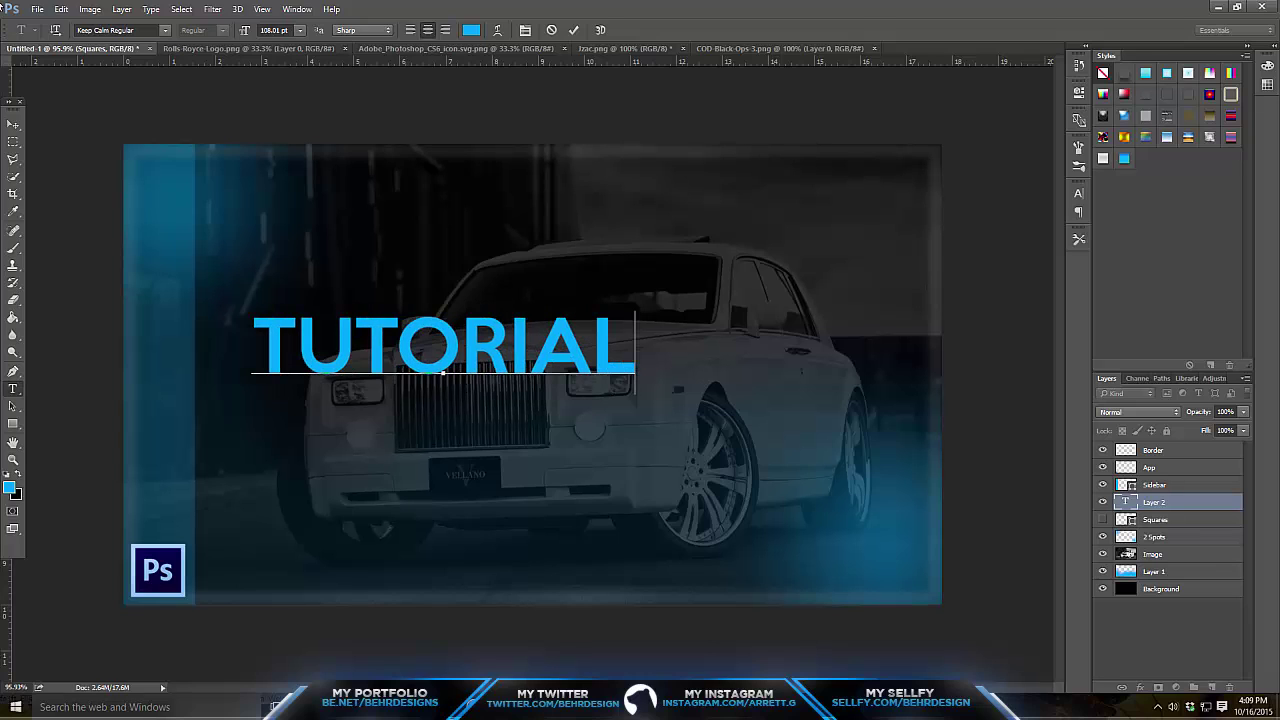
{"action": "left_click", "coordinate": [13, 124]}
{"action": "left_click_drag", "start_coordinate": [336, 225], "coordinate": [290, 183]}
- Add the text TEMPLATE FOR YOU and place it directly below TUTORIAL with their left edges aligned
{"action": "left_click", "coordinate": [12, 389]}
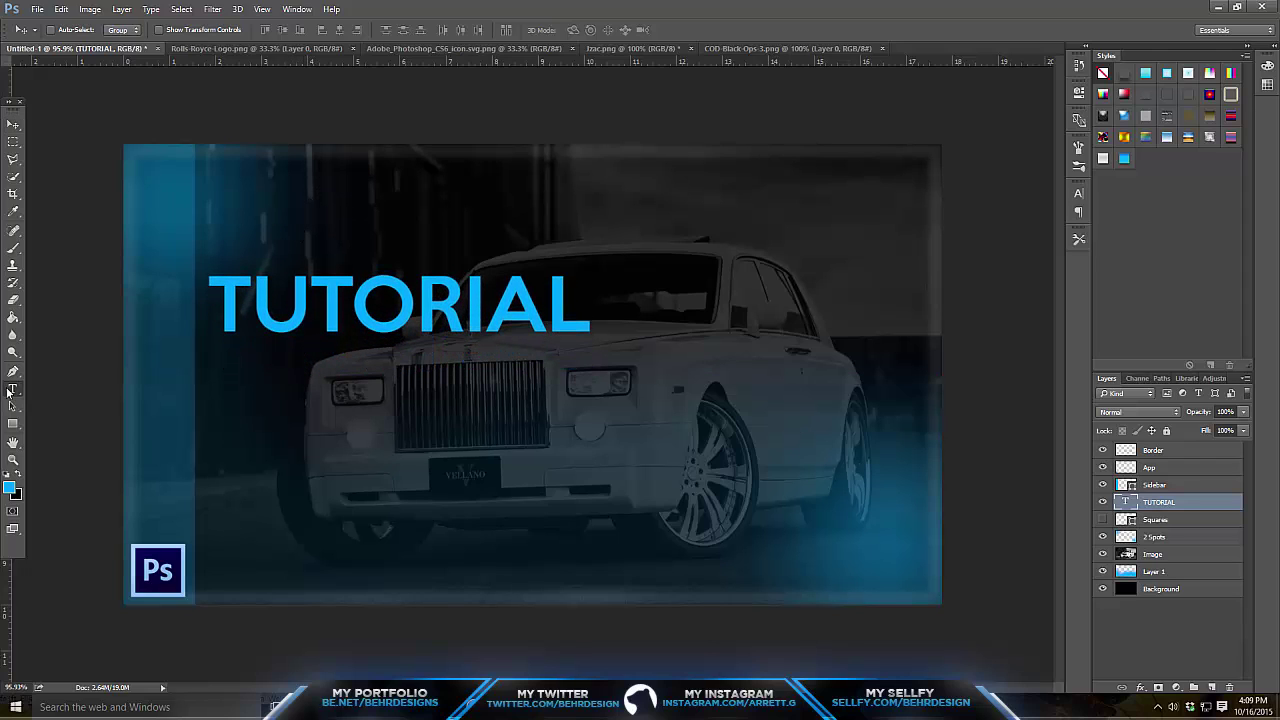
{"action": "left_click", "coordinate": [306, 452]}
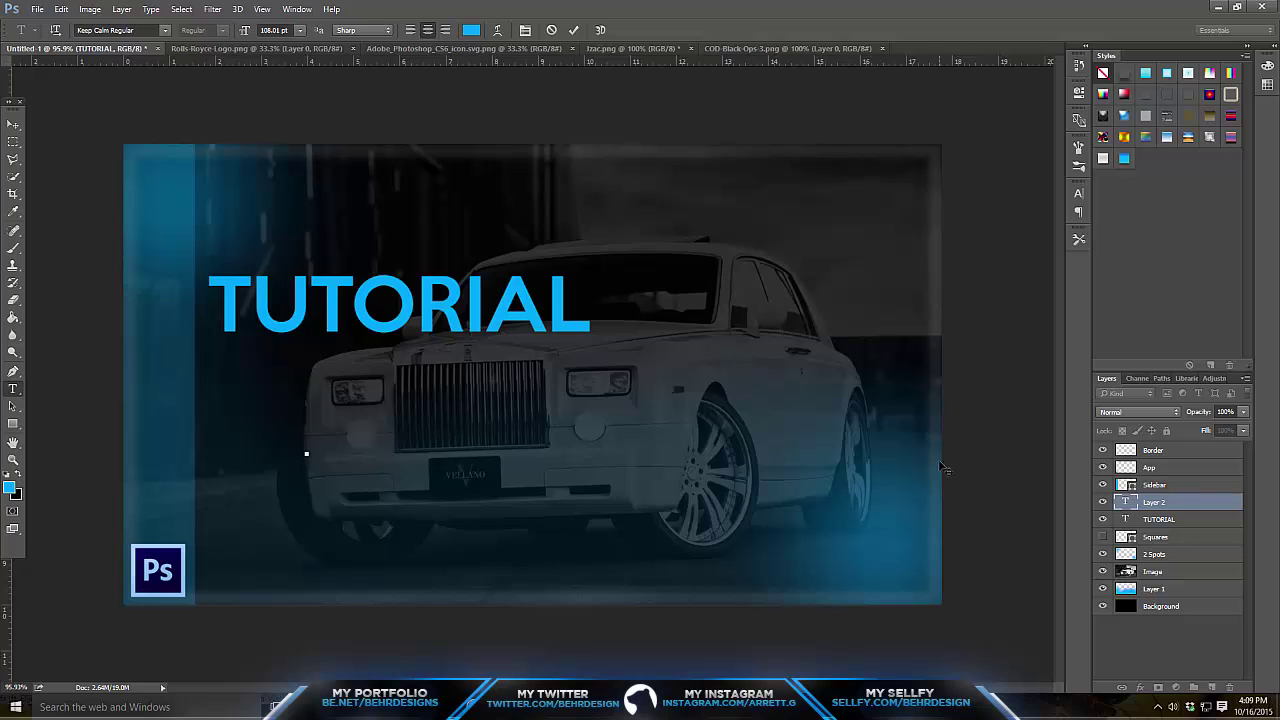
{"action": "type", "text": "TEMPLA"}
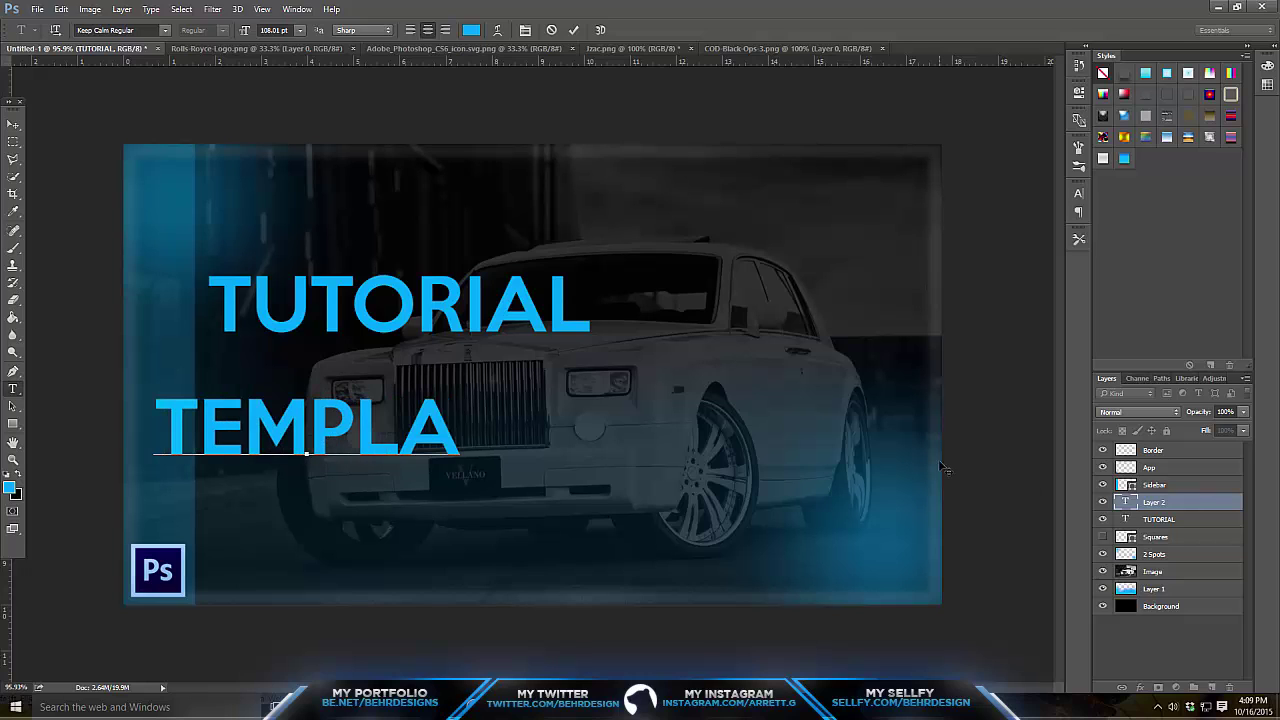
{"action": "type", "text": "TE FOR YOU"}
{"action": "left_click", "coordinate": [10, 126]}
{"action": "left_click_drag", "start_coordinate": [180, 206], "coordinate": [367, 212]}
{"action": "left_click_drag", "start_coordinate": [170, 229], "coordinate": [249, 229]}
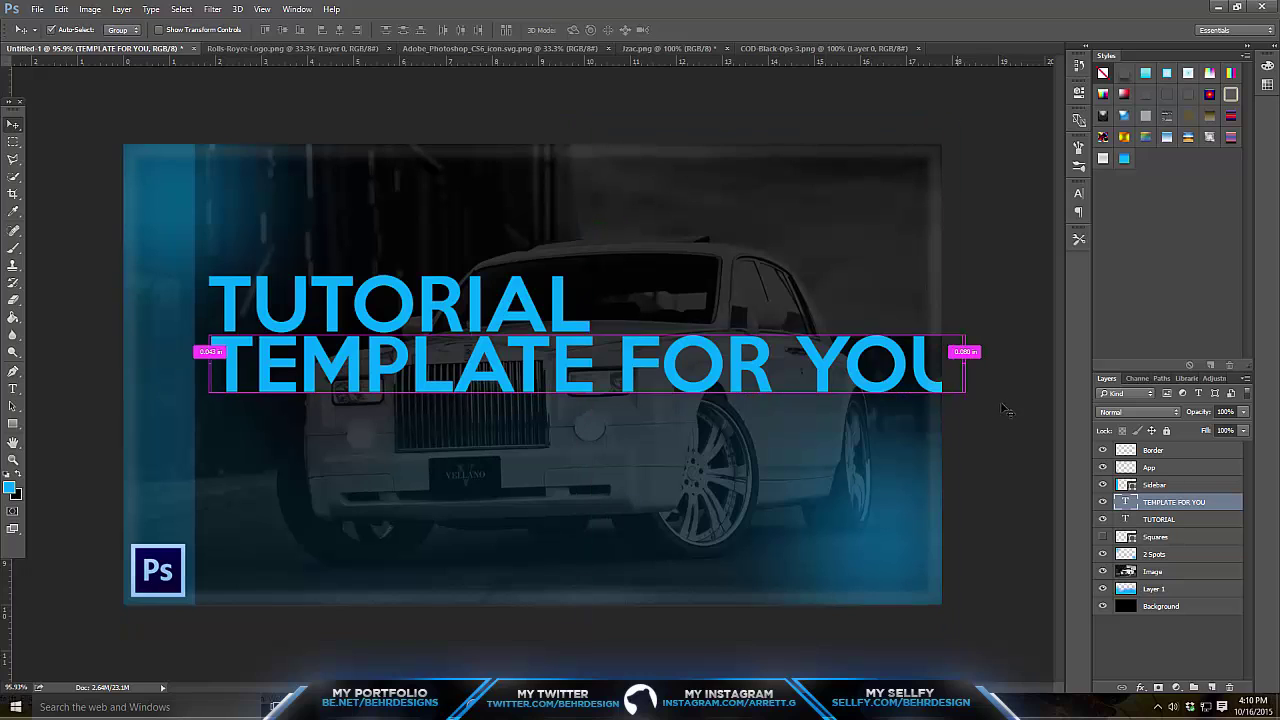
- Scale the TEMPLATE FOR YOU text down to about 102 pt so it fits inside the canvas
{"action": "key", "text": "ctrl+t"}
{"action": "left_click_drag", "start_coordinate": [965, 329], "coordinate": [920, 334]}
{"action": "key", "text": "Return"}
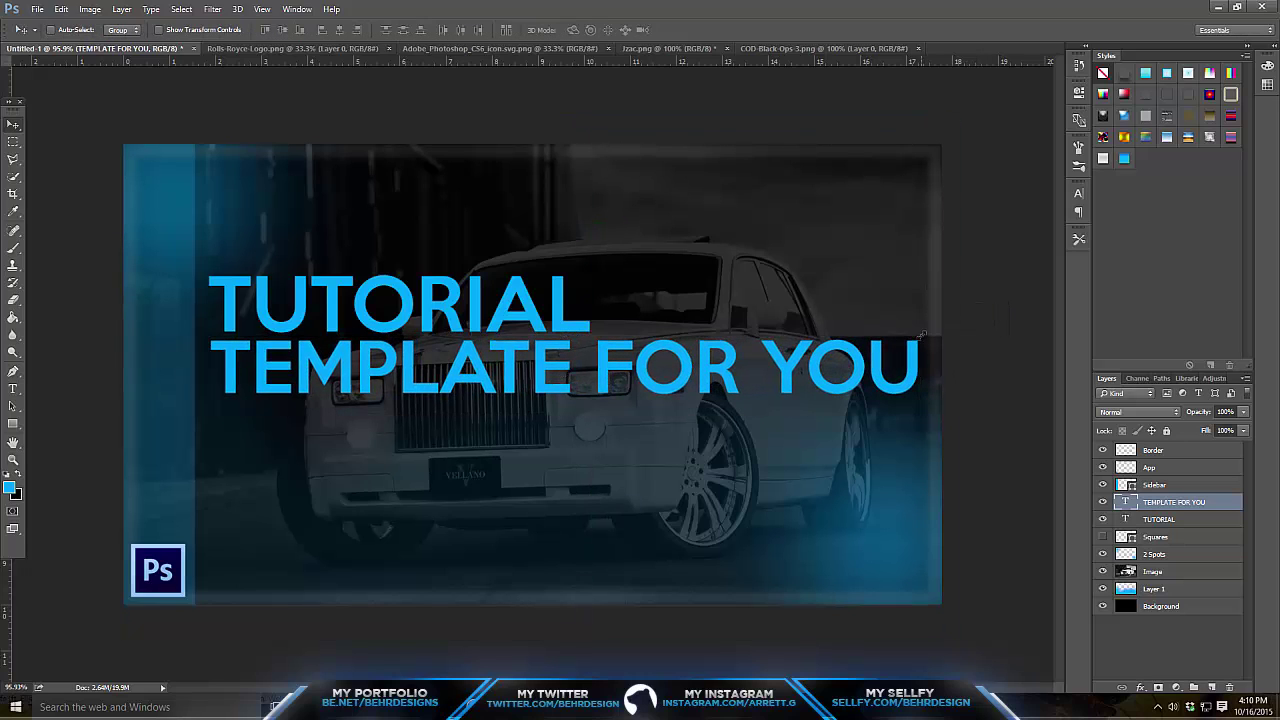
- Duplicate the TEMPLATE FOR YOU text below itself, change the copy to FREE, and align it under the end of YOU
{"action": "key", "text": "ctrl+j"}
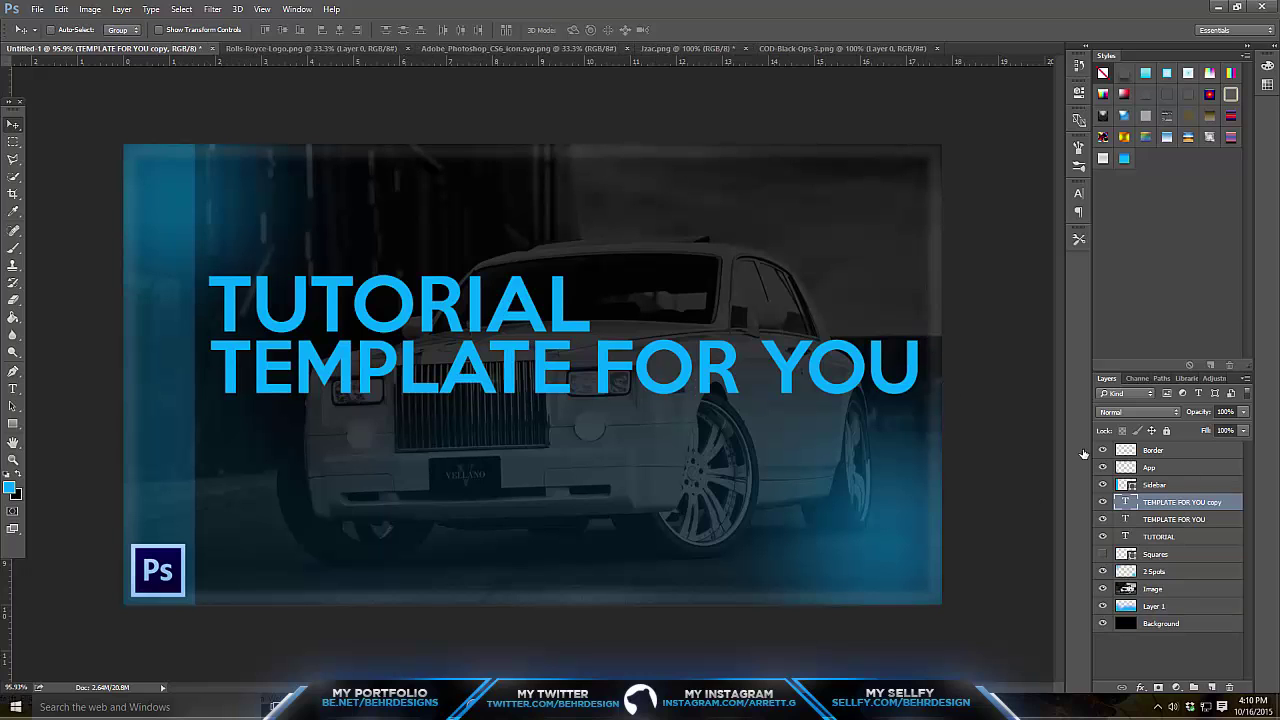
{"action": "left_click_drag", "start_coordinate": [414, 218], "coordinate": [414, 278]}
{"action": "left_click", "coordinate": [13, 388]}
{"action": "left_click_drag", "start_coordinate": [220, 415], "coordinate": [948, 430]}
{"action": "type", "text": "FREE"}
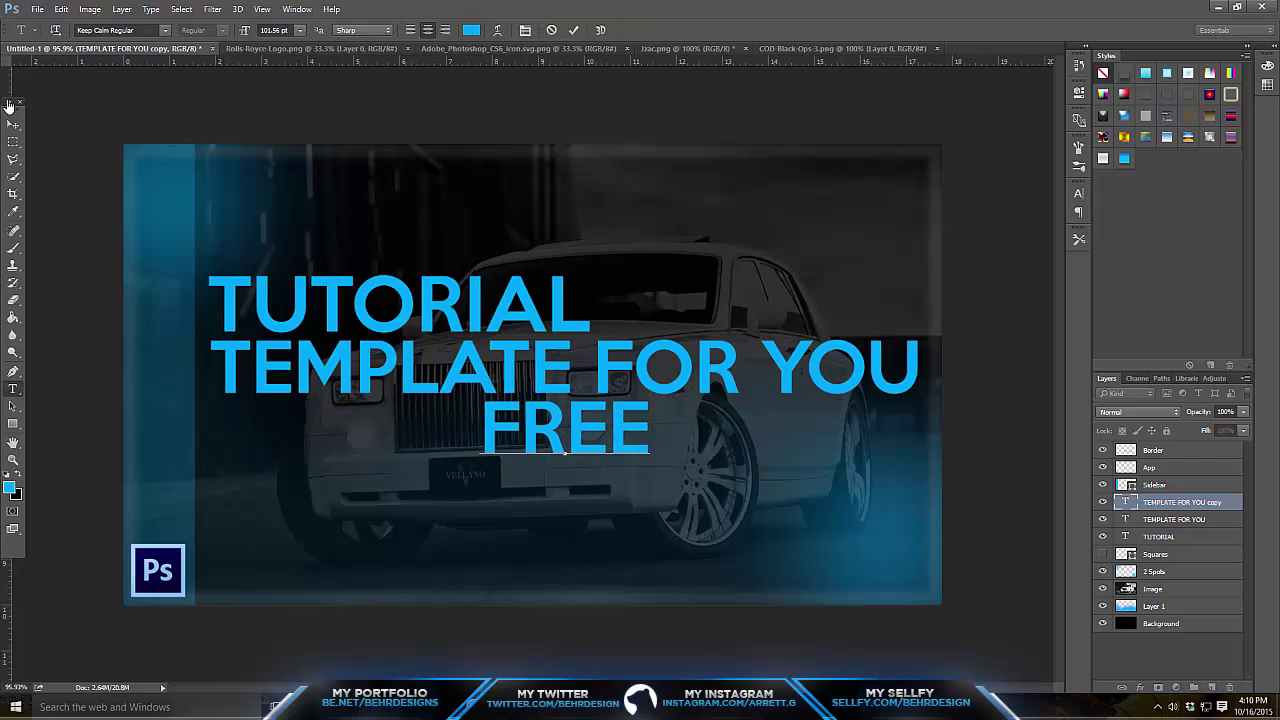
{"action": "key", "text": "ctrl+Return"}
{"action": "key", "text": "v"}
{"action": "left_click_drag", "start_coordinate": [435, 233], "coordinate": [703, 233]}
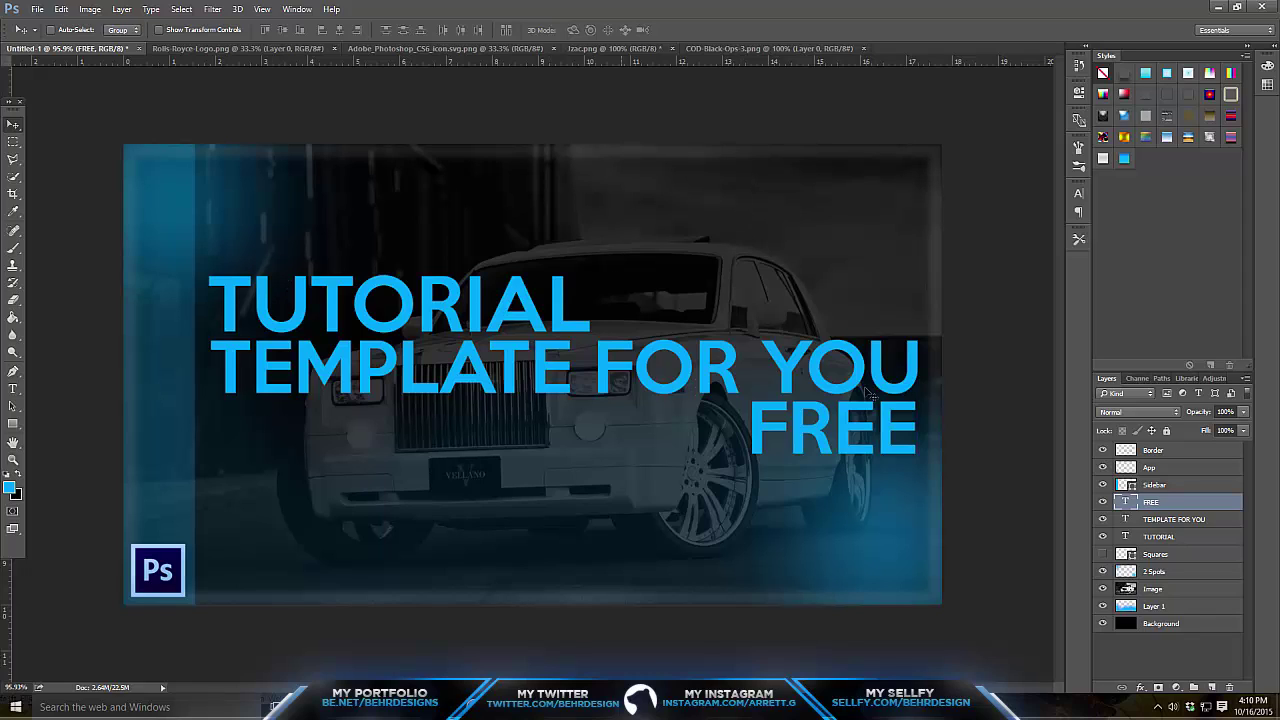
- Move the three text layers slightly down together and apply the saved light grey gradient style to them
{"action": "left_click", "coordinate": [1153, 535], "text": "shift"}
{"action": "left_click_drag", "start_coordinate": [795, 321], "coordinate": [794, 334]}
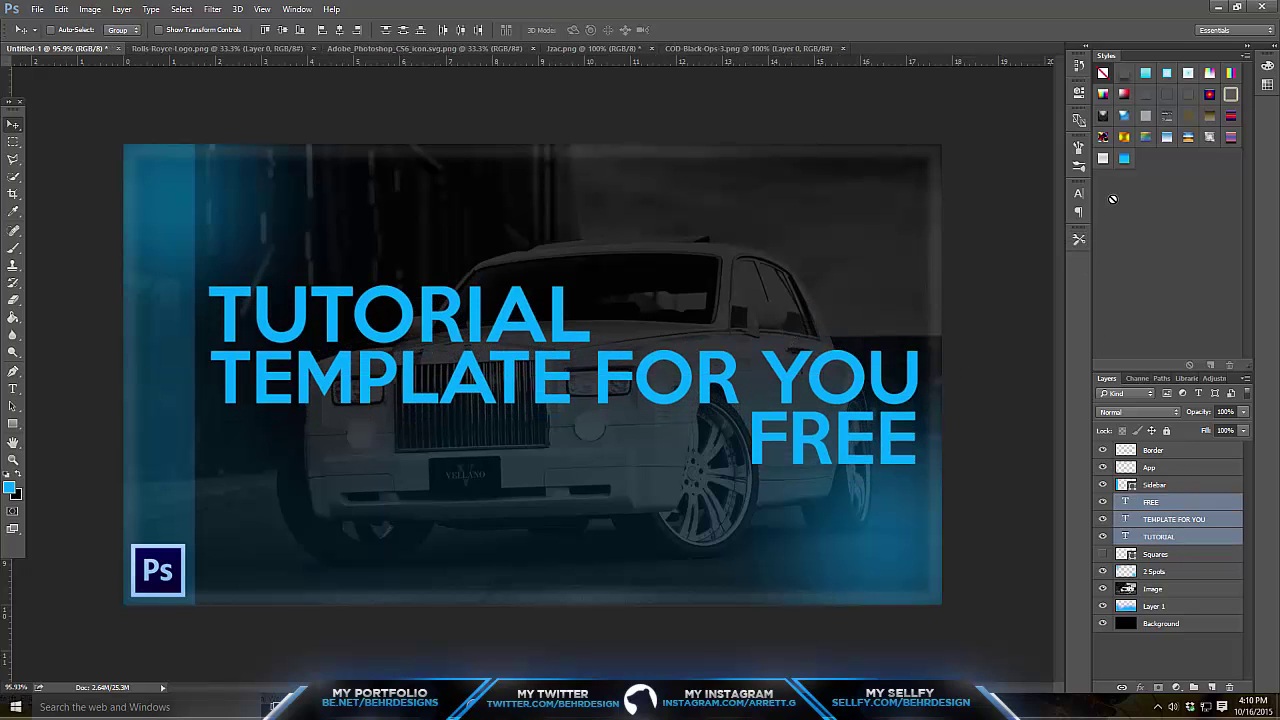
{"action": "left_click", "coordinate": [1103, 161]}
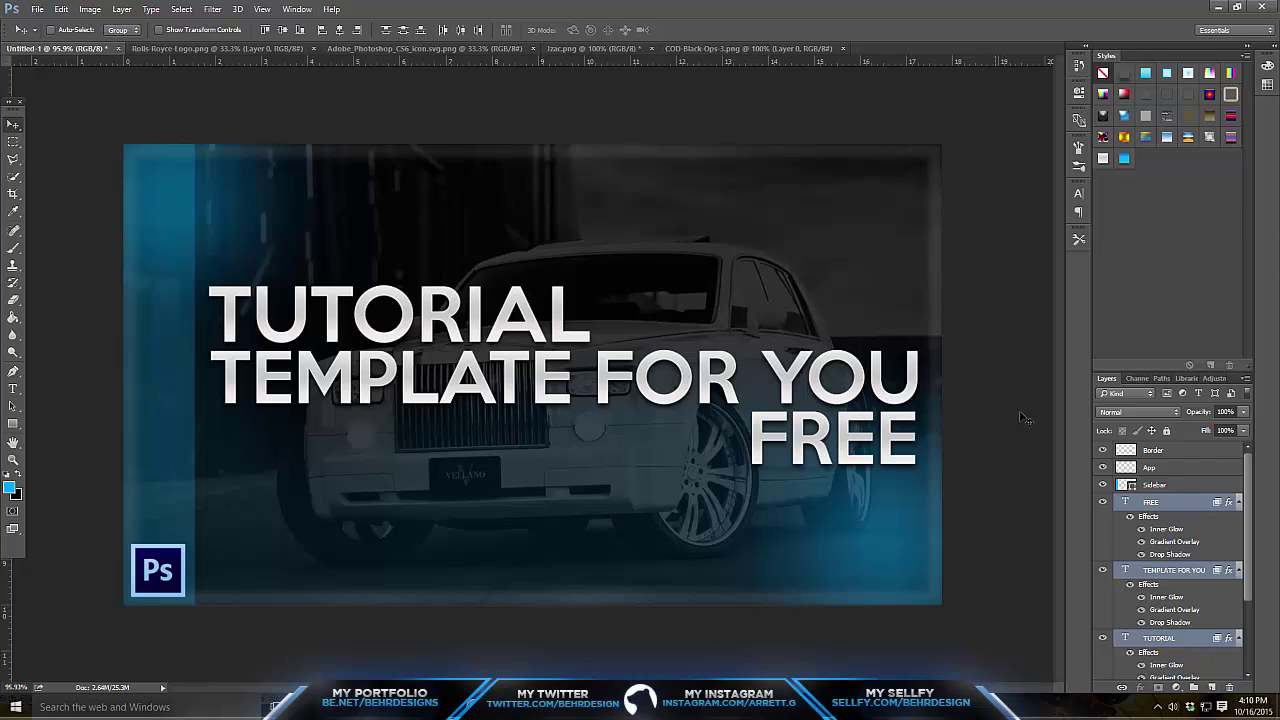
- Review the Gradient Overlay, Drop Shadow and Inner Glow settings in the FREE text's layer style
{"action": "left_click", "coordinate": [1181, 513]}
{"action": "right_click", "coordinate": [1181, 513]}
{"action": "left_click", "coordinate": [975, 121]}
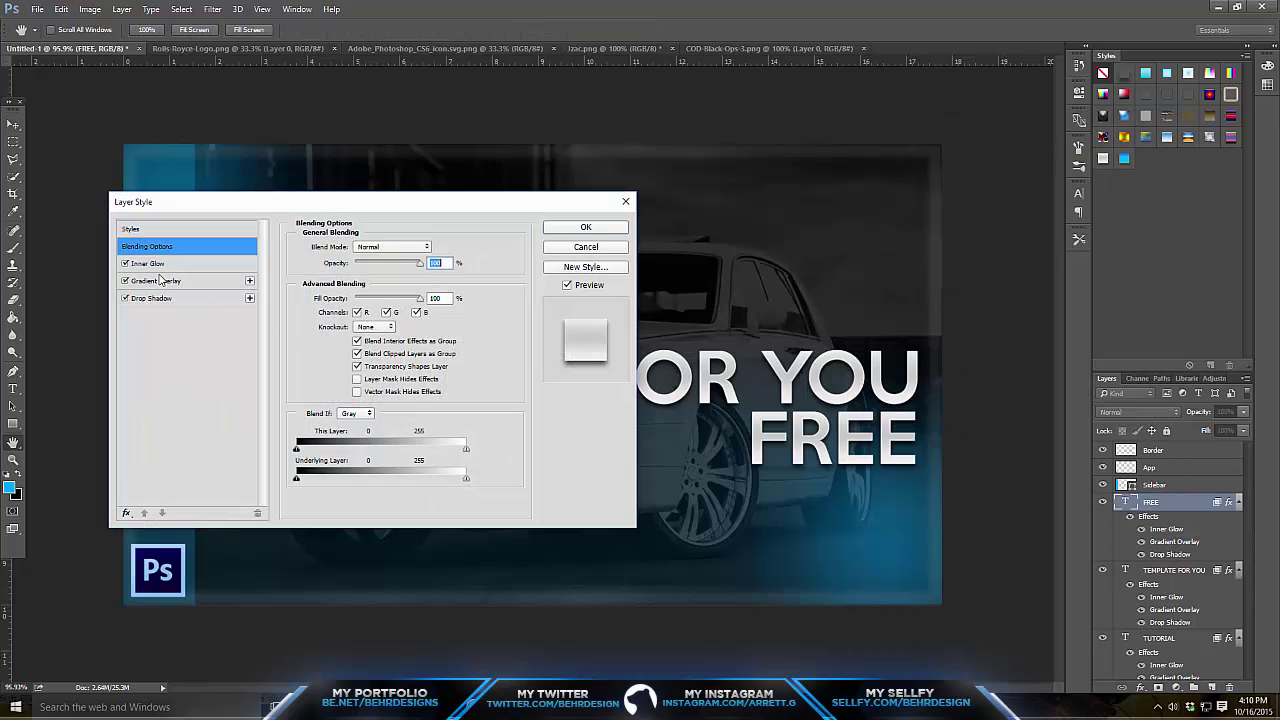
{"action": "left_click", "coordinate": [158, 280]}
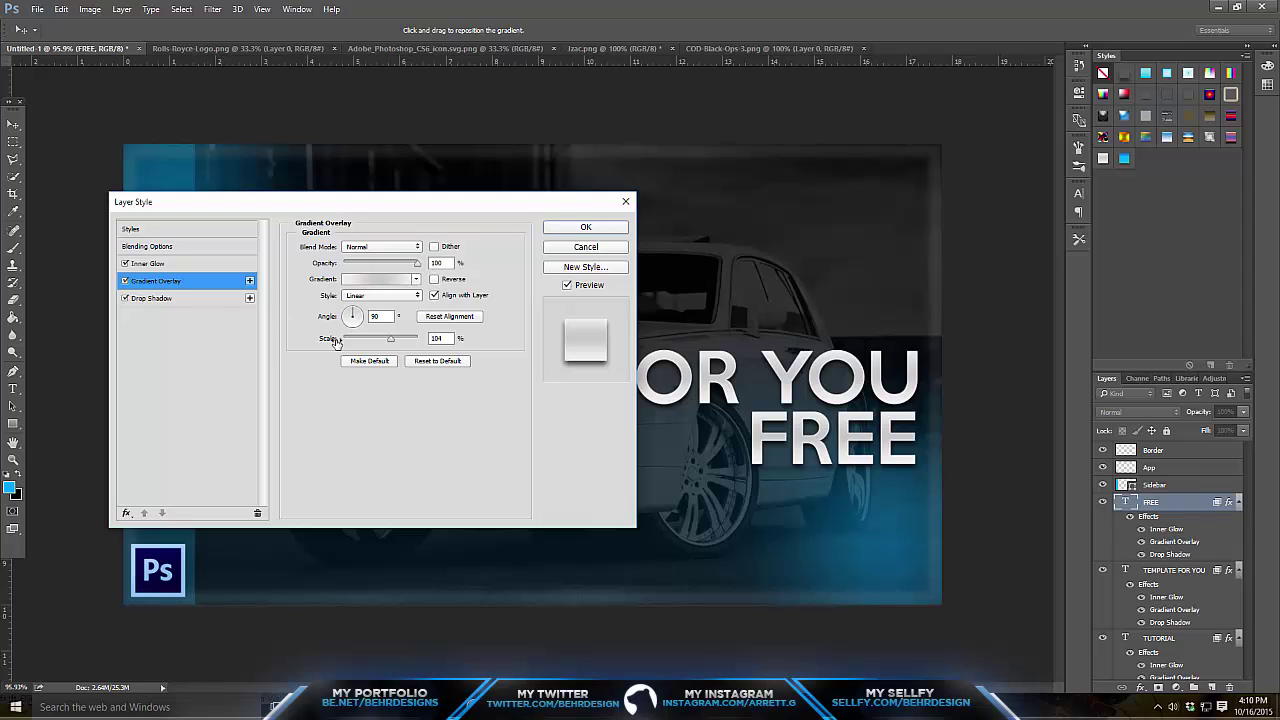
{"action": "left_click", "coordinate": [152, 298]}
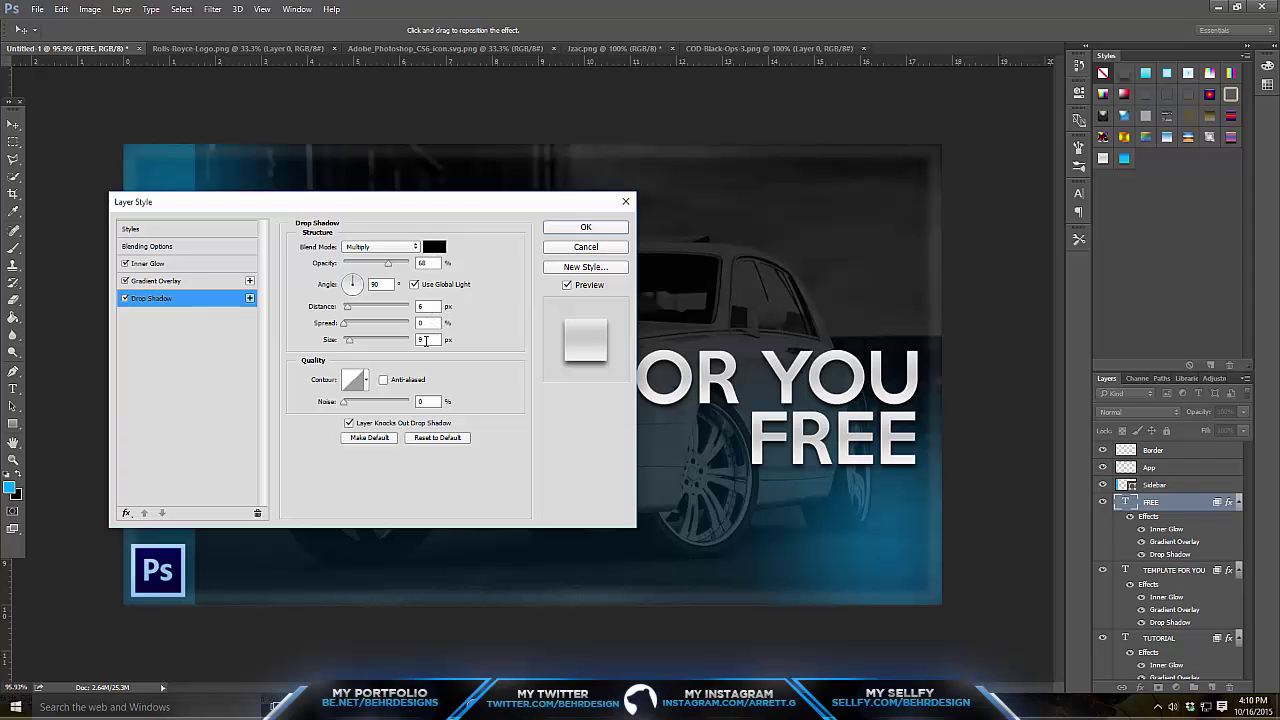
{"action": "left_click", "coordinate": [162, 264]}
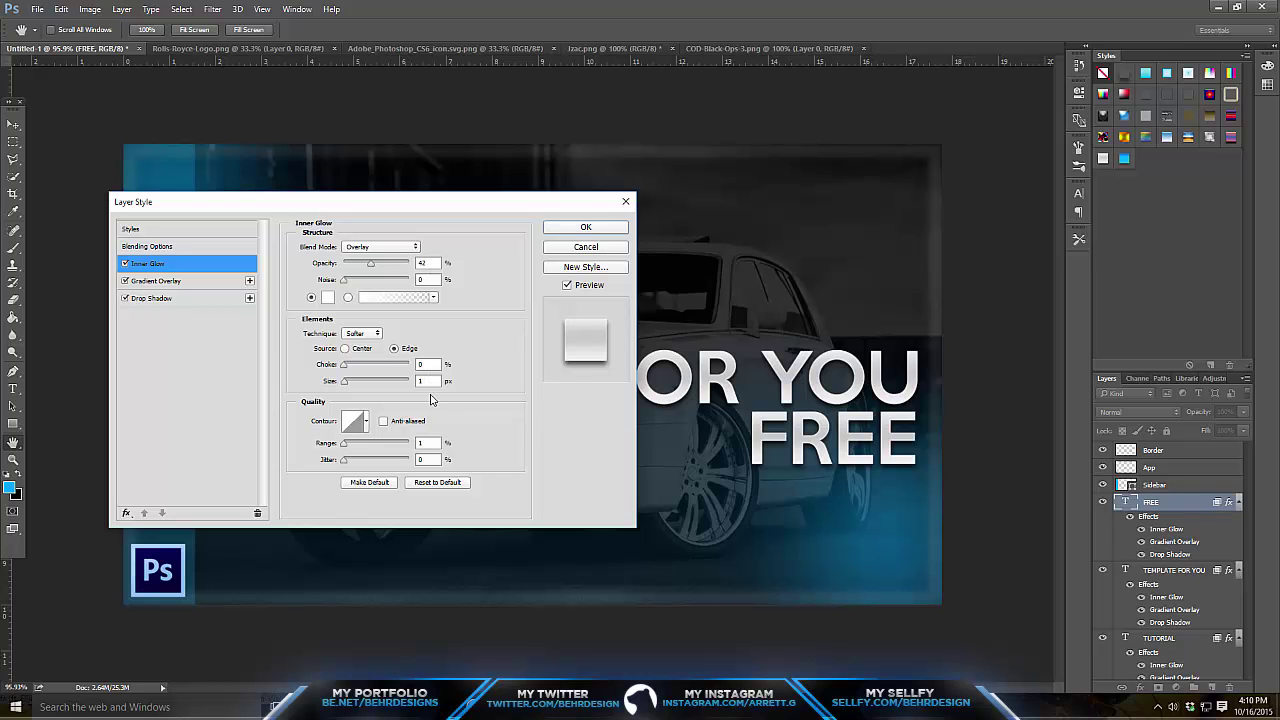
{"action": "left_click", "coordinate": [586, 226]}
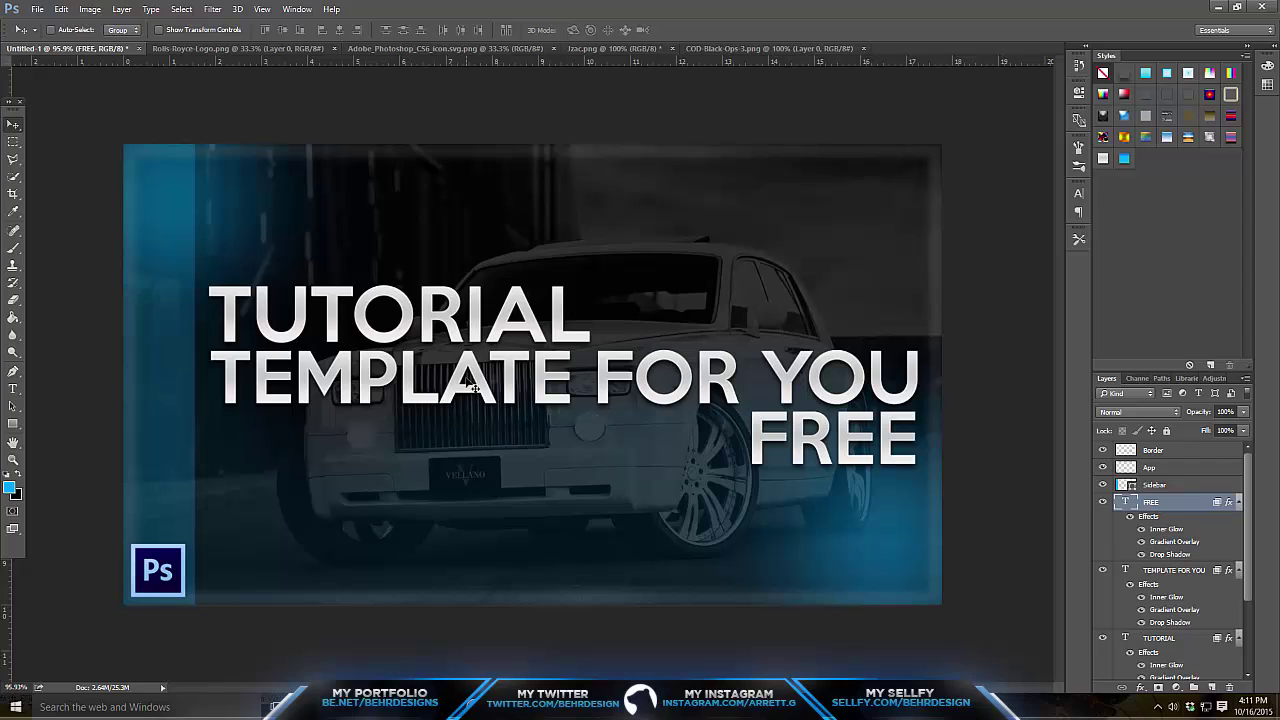
- Select the hidden Squares layer and make it visible
{"action": "scroll", "coordinate": [1191, 521], "scroll_direction": "down", "scroll_amount": 3}
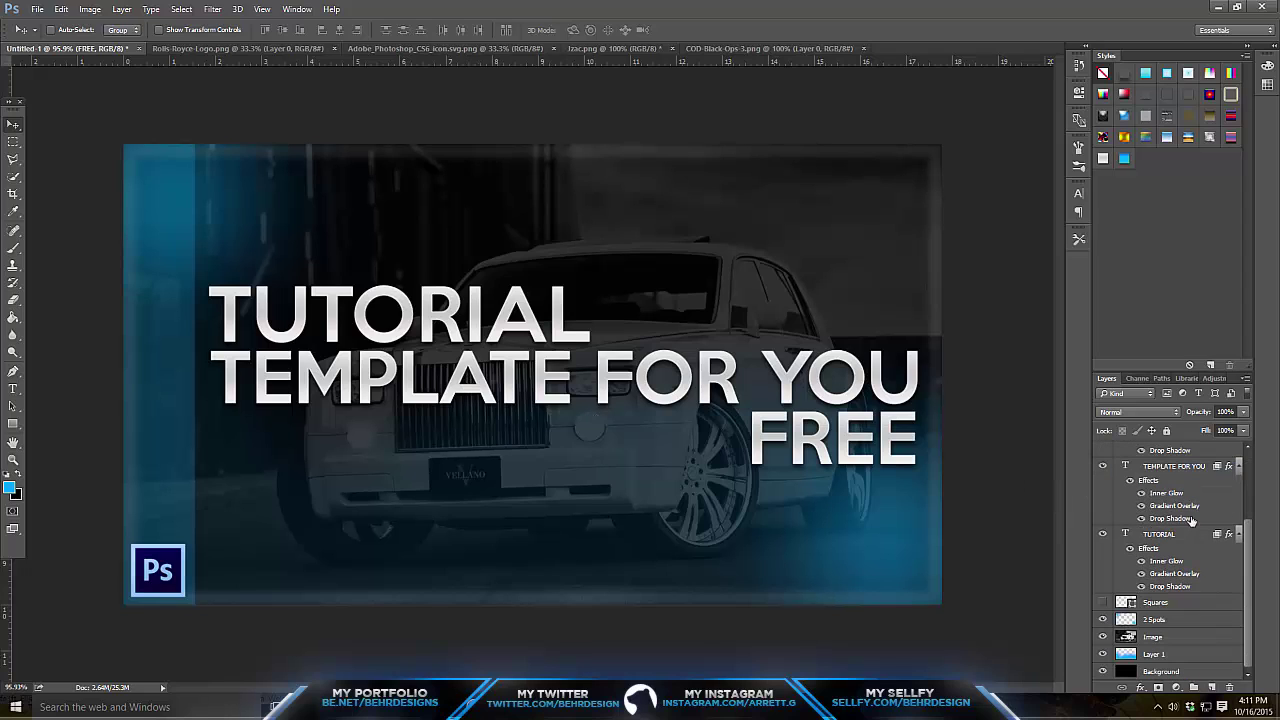
{"action": "left_click", "coordinate": [1160, 604]}
{"action": "left_click", "coordinate": [1102, 602]}
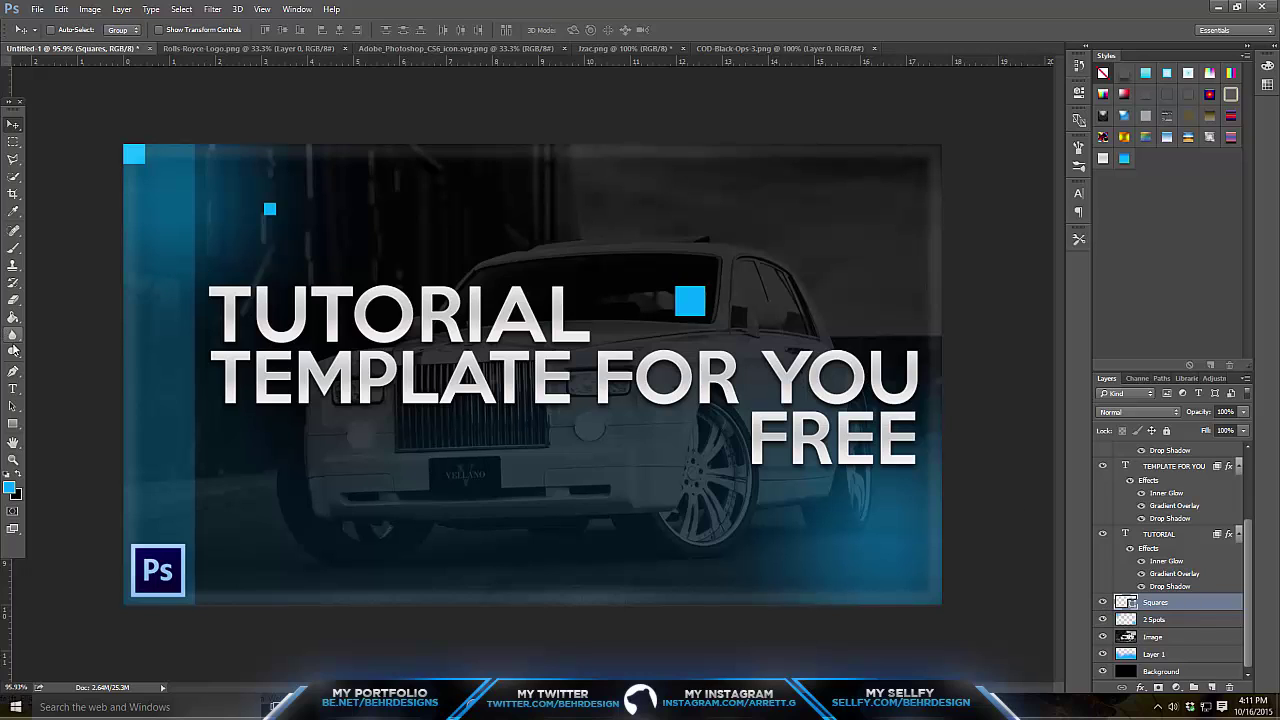
- Draw a square about 34 px across the sidebar's inner edge, and move the Squares layer directly above the FREE layer
{"action": "left_click", "coordinate": [13, 423]}
{"action": "left_click_drag", "start_coordinate": [185, 428], "coordinate": [209, 452]}
{"action": "left_click_drag", "start_coordinate": [1180, 608], "coordinate": [1156, 476]}
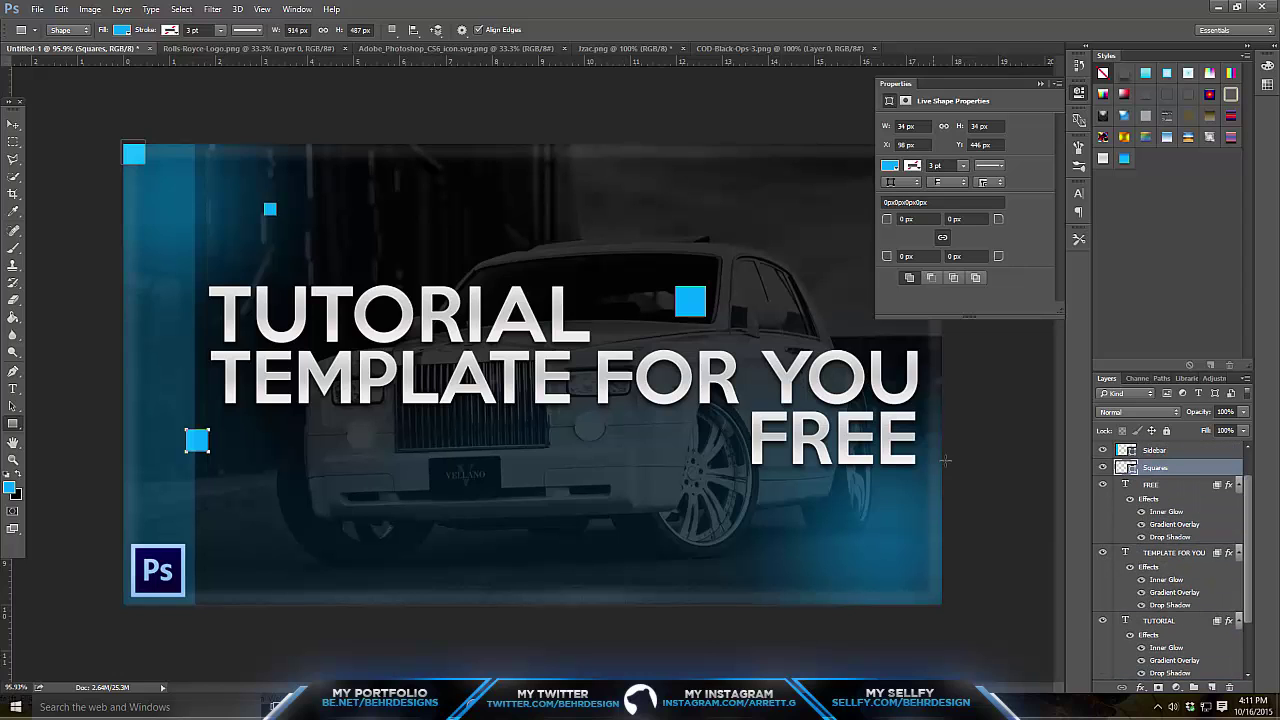
- Draw squares about 53 px below FREE at the canvas edge, a tiny one on TEMPLATE, and about 52 px under the front wheel
{"action": "left_click_drag", "start_coordinate": [907, 458], "coordinate": [941, 492]}
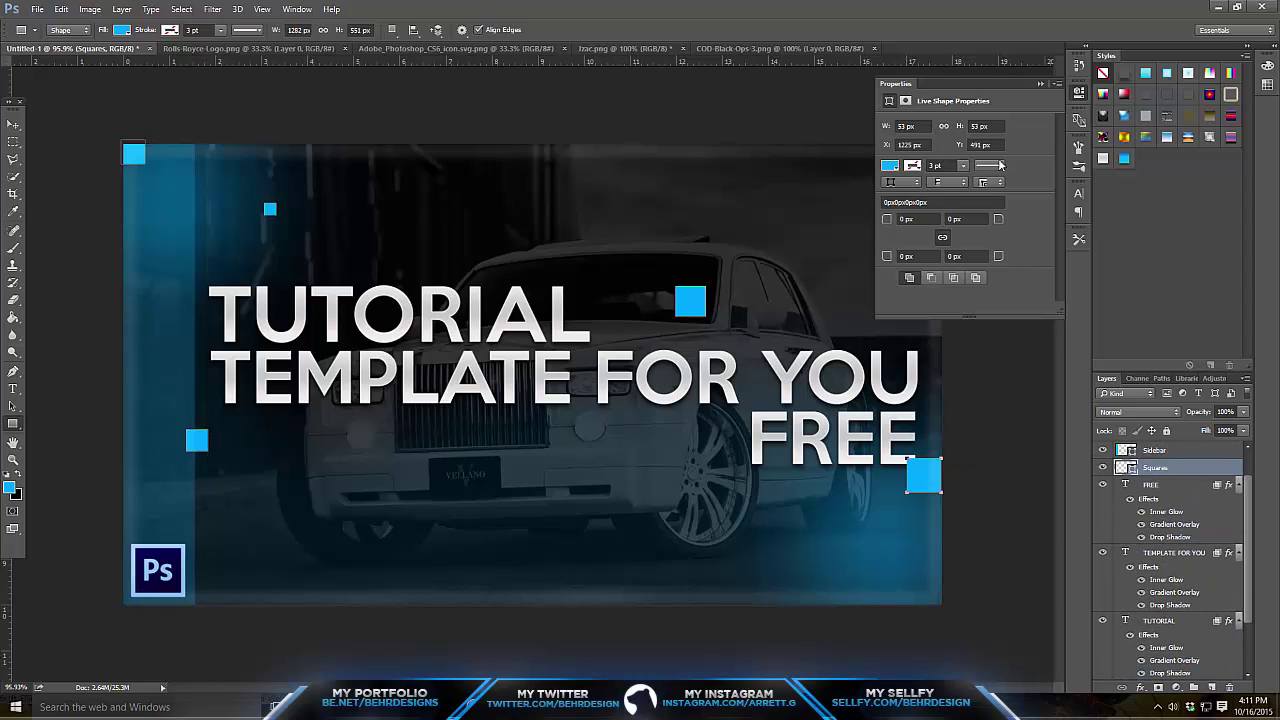
{"action": "left_click", "coordinate": [1040, 84]}
{"action": "left_click_drag", "start_coordinate": [484, 351], "coordinate": [492, 360]}
{"action": "left_click_drag", "start_coordinate": [667, 535], "coordinate": [701, 568]}
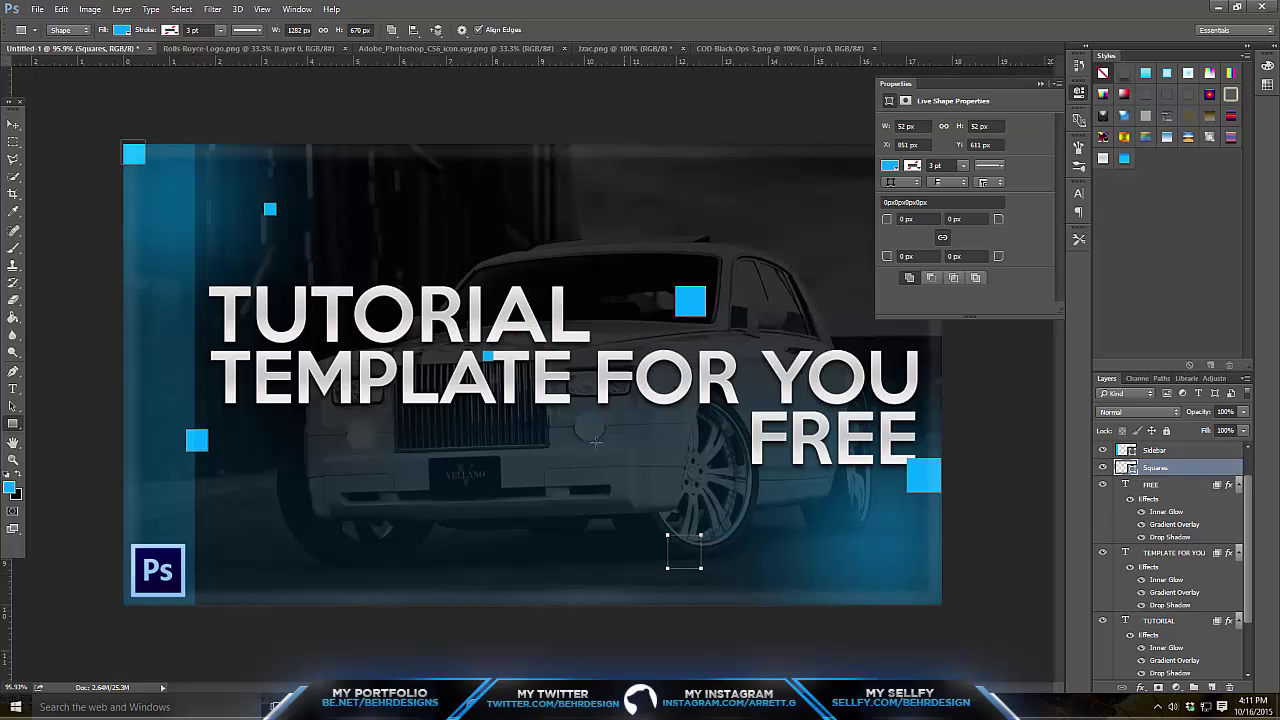
- Draw squares by the fog lamp, on the bumper beside the plate, in the canvas's upper-right corner, and about 30 px above the roof
{"action": "left_click_drag", "start_coordinate": [598, 409], "coordinate": [612, 423]}
{"action": "left_click_drag", "start_coordinate": [380, 467], "coordinate": [417, 515]}
{"action": "left_click_drag", "start_coordinate": [866, 124], "coordinate": [915, 173]}
{"action": "left_click_drag", "start_coordinate": [639, 180], "coordinate": [658, 200]}
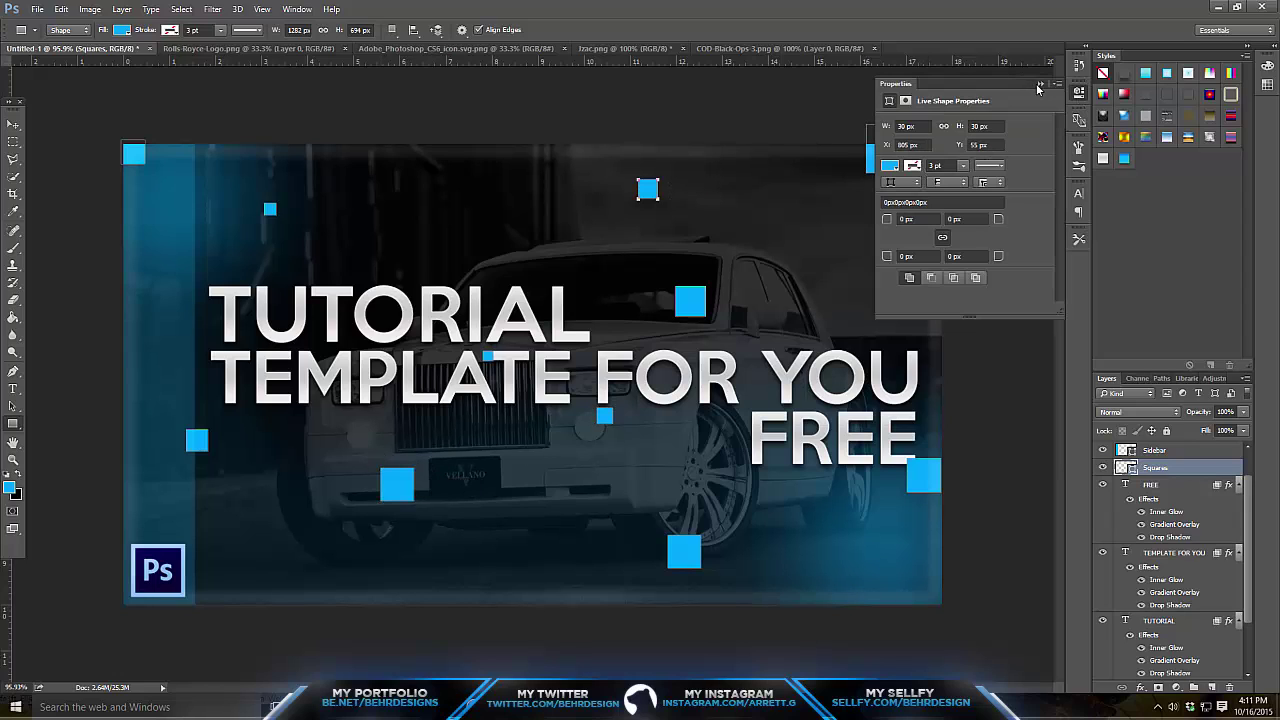
- Draw squares at the canvas's lower-right corner, just above the Photoshop icon, and about 17 px at the upper edge, and close the shape properties
{"action": "left_click_drag", "start_coordinate": [960, 574], "coordinate": [905, 601]}
{"action": "left_click_drag", "start_coordinate": [190, 536], "coordinate": [291, 591]}
{"action": "key", "text": "ctrl+z"}
{"action": "left_click_drag", "start_coordinate": [443, 145], "coordinate": [457, 159]}
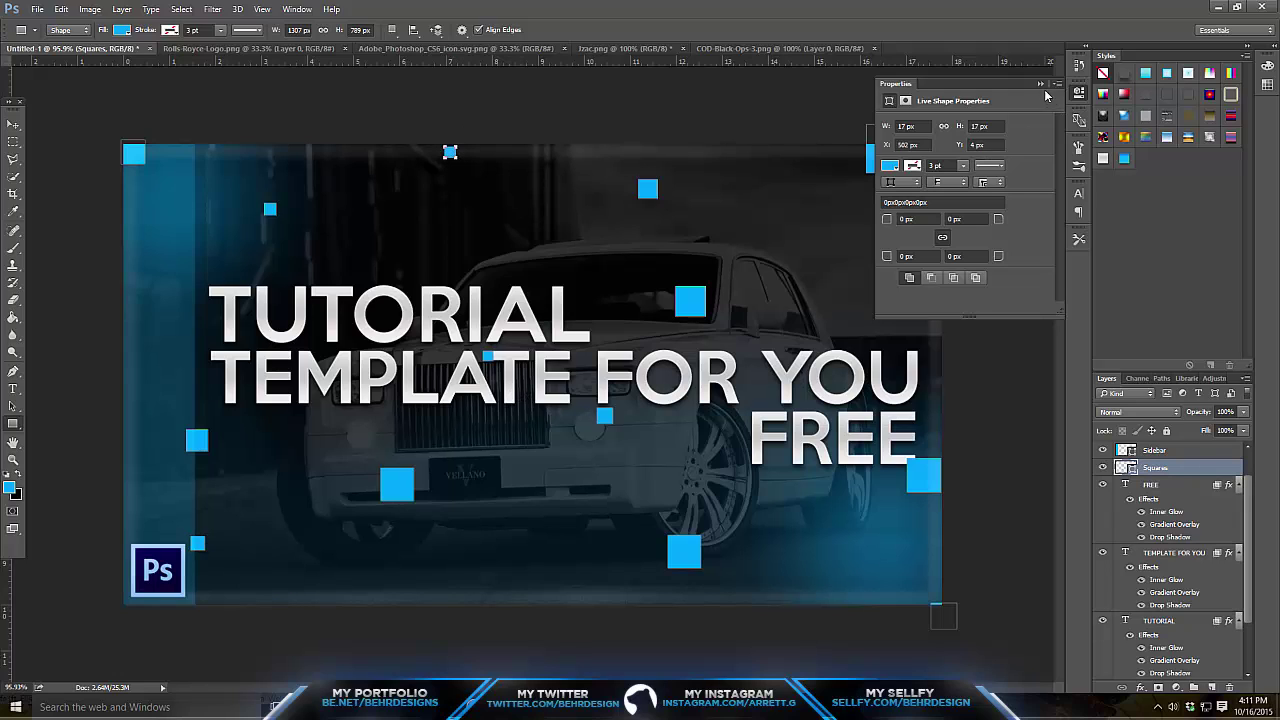
{"action": "left_click", "coordinate": [1040, 84]}
- Rasterize the Squares layer and set its blend mode to Screen
{"action": "left_click", "coordinate": [13, 125]}
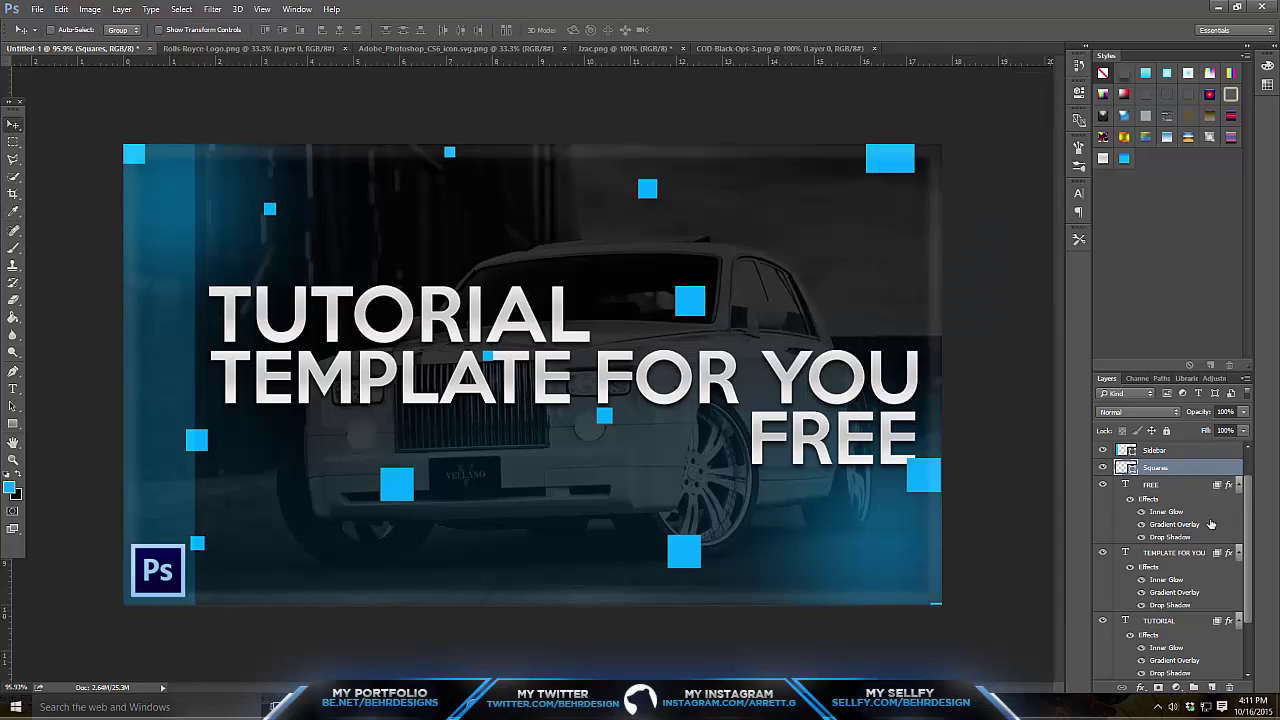
{"action": "right_click", "coordinate": [1162, 471]}
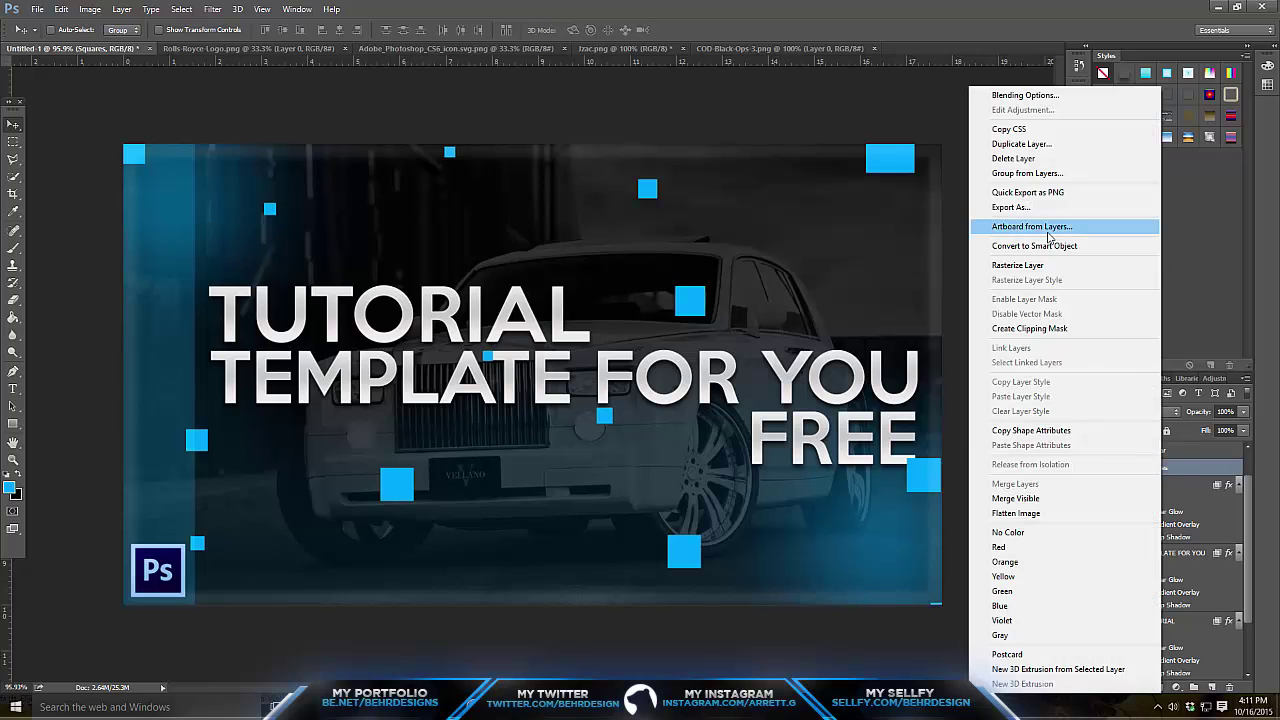
{"action": "left_click", "coordinate": [1040, 262]}
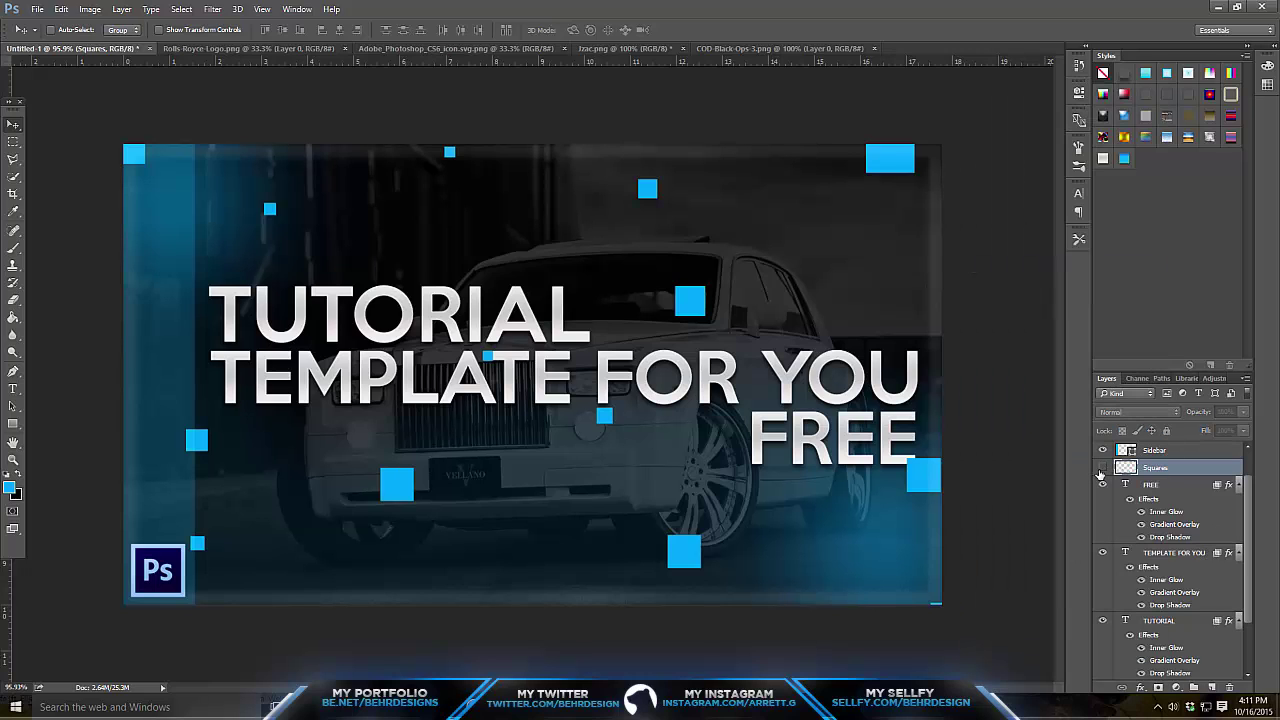
{"action": "left_click", "coordinate": [1126, 413]}
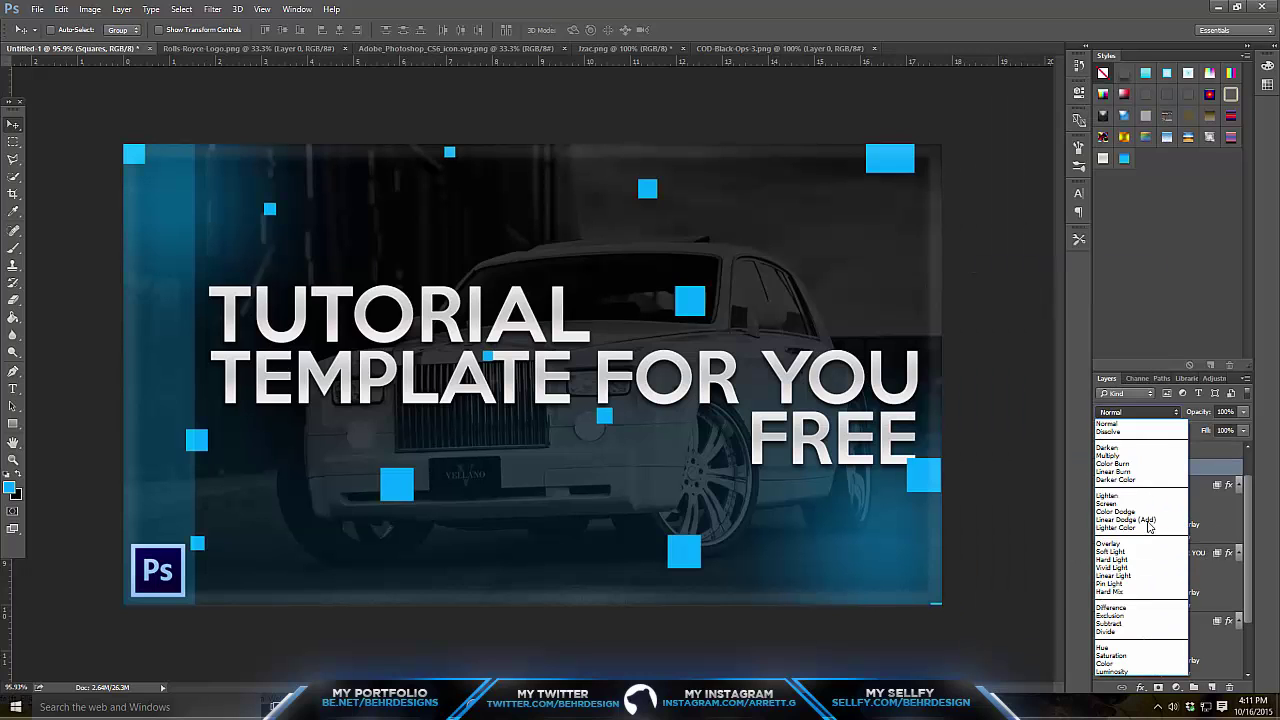
{"action": "left_click", "coordinate": [1112, 503]}
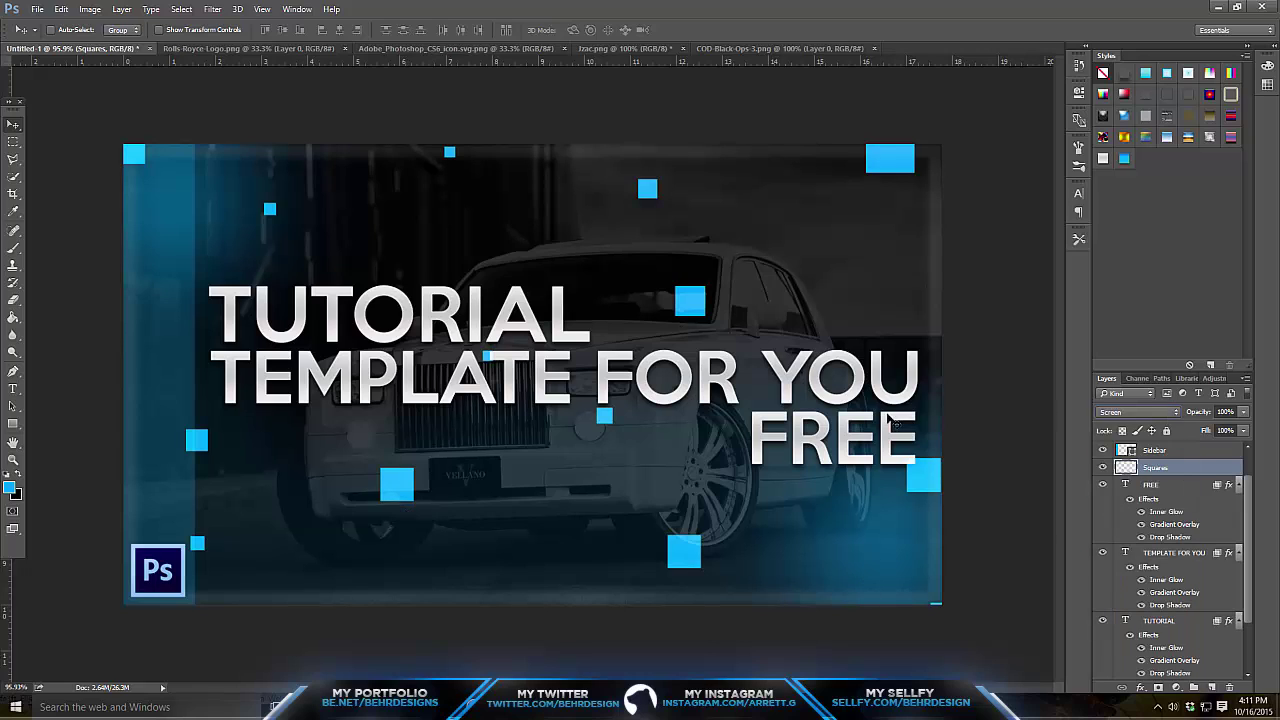
- Lower the Squares layer's opacity to 40%
{"action": "left_click", "coordinate": [1242, 413]}
{"action": "mouse_move", "coordinate": [1202, 432]}
{"action": "left_mouse_down"}
{"action": "mouse_move", "coordinate": [1182, 430]}
{"action": "mouse_move", "coordinate": [1196, 432]}
{"action": "left_mouse_up"}
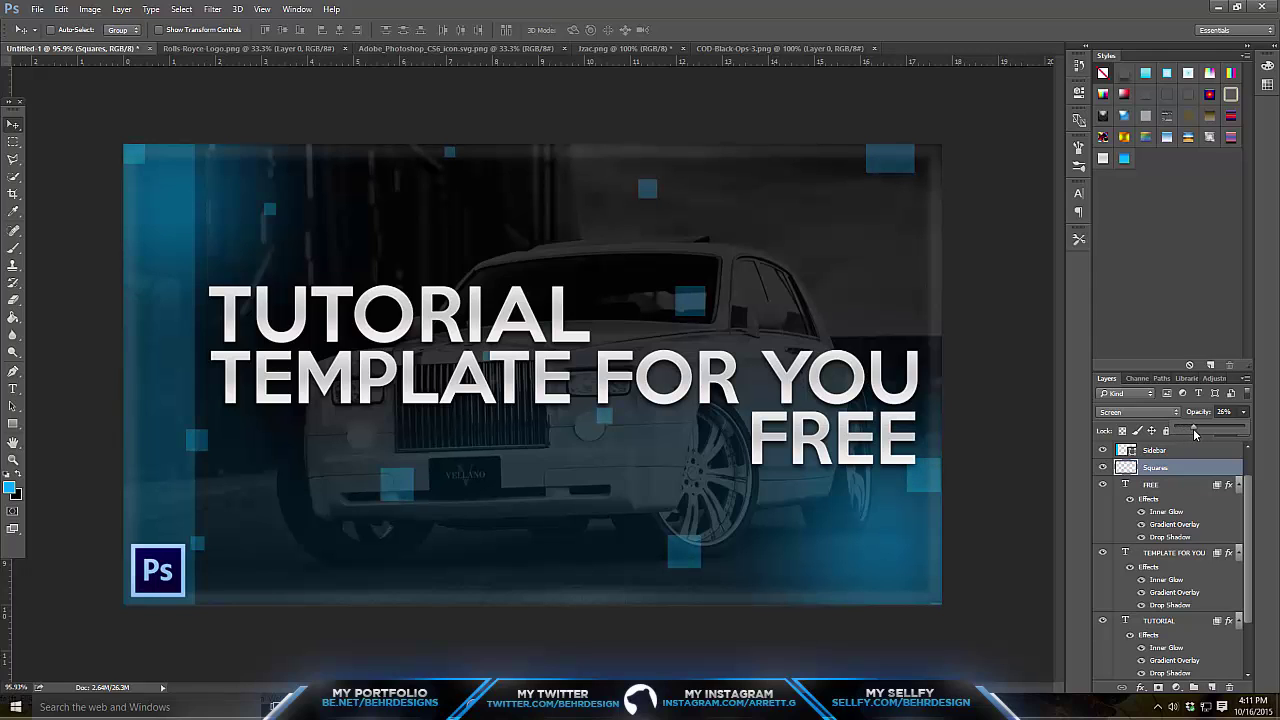
{"action": "left_click_drag", "start_coordinate": [1197, 432], "coordinate": [1201, 429]}
{"action": "type", "text": "40"}
{"action": "key", "text": "Return"}
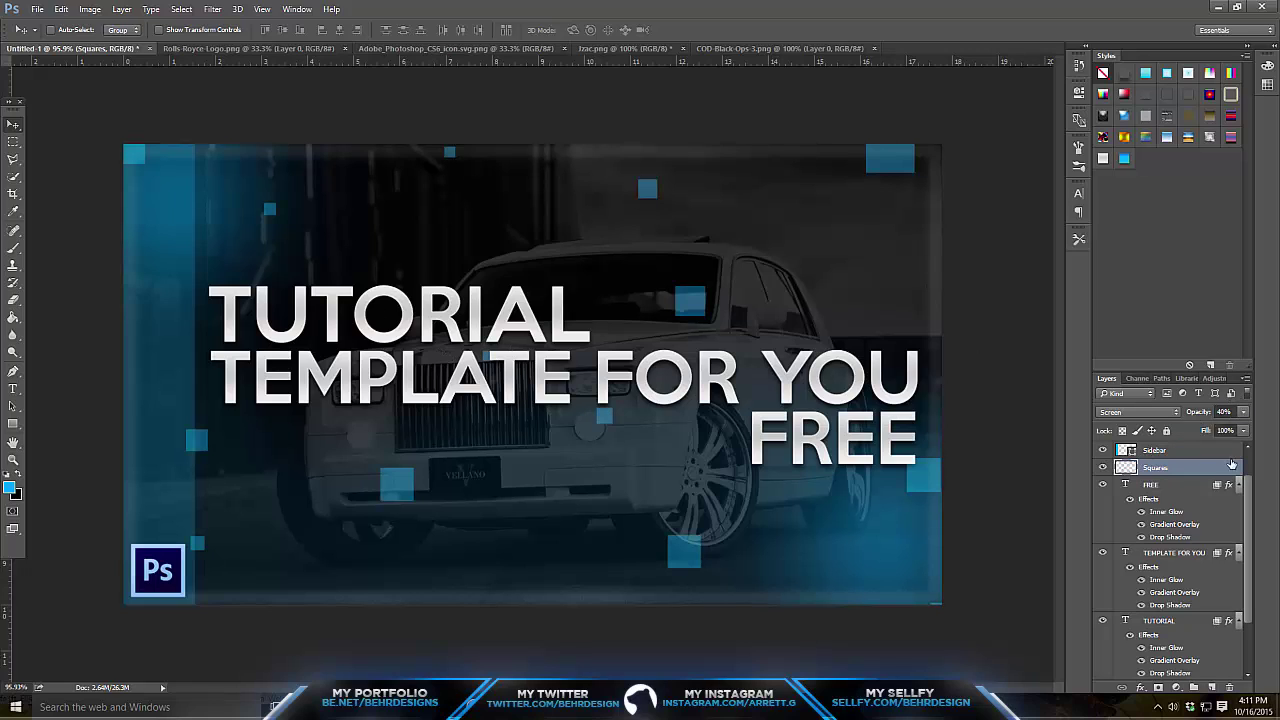
- Look over the basic sans serif fonts on dafont.com in the browser, and return to the Photoshop design
{"action": "left_click", "coordinate": [13, 141]}
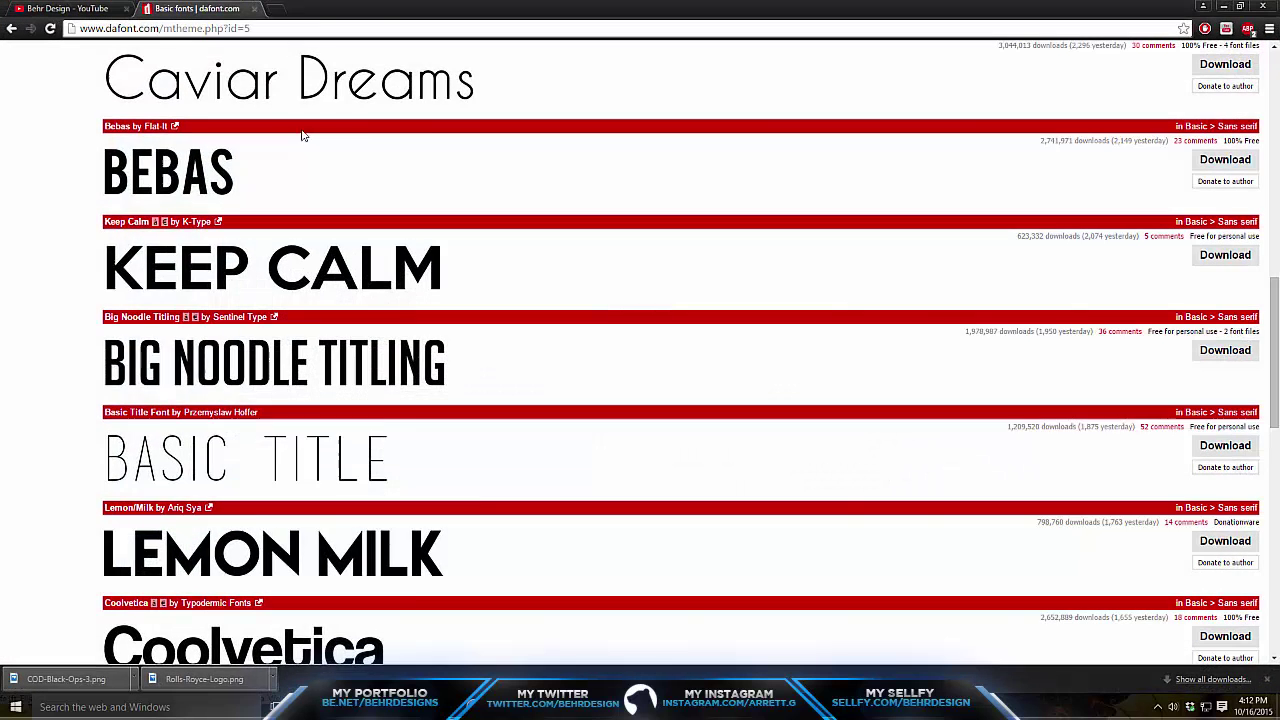
{"action": "left_click", "coordinate": [310, 707]}
{"action": "key", "text": "ctrl+Tab"}
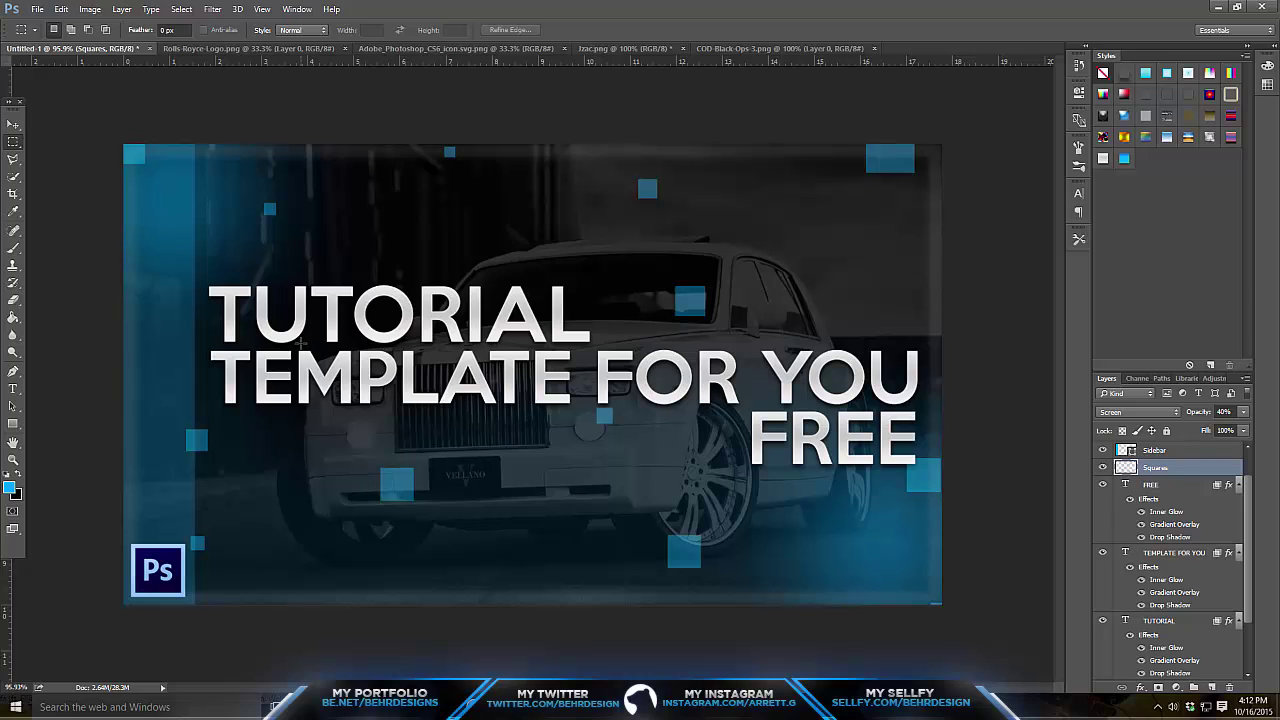
- Bring the Jzac.png banner into the Untitled-1 design and scale it down to fit below TEMPLATE, over the car's front bumper
{"action": "left_click", "coordinate": [13, 123]}
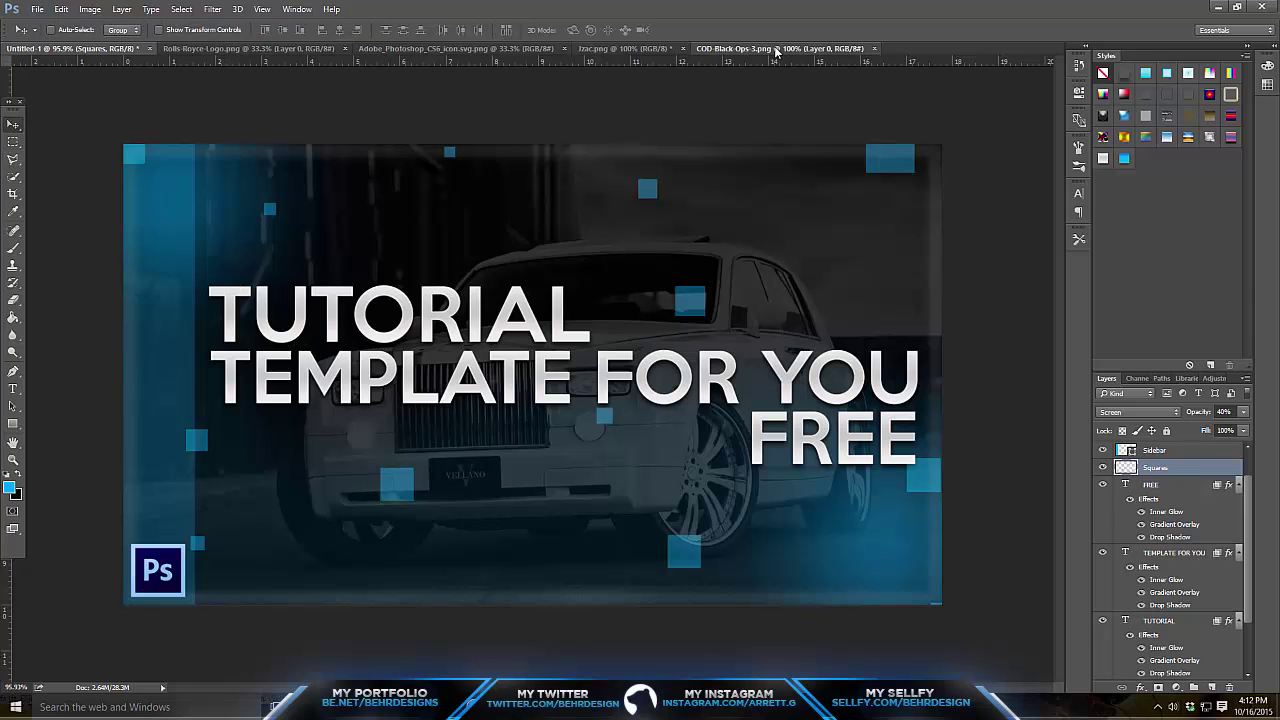
{"action": "left_click", "coordinate": [775, 49]}
{"action": "left_click", "coordinate": [646, 48]}
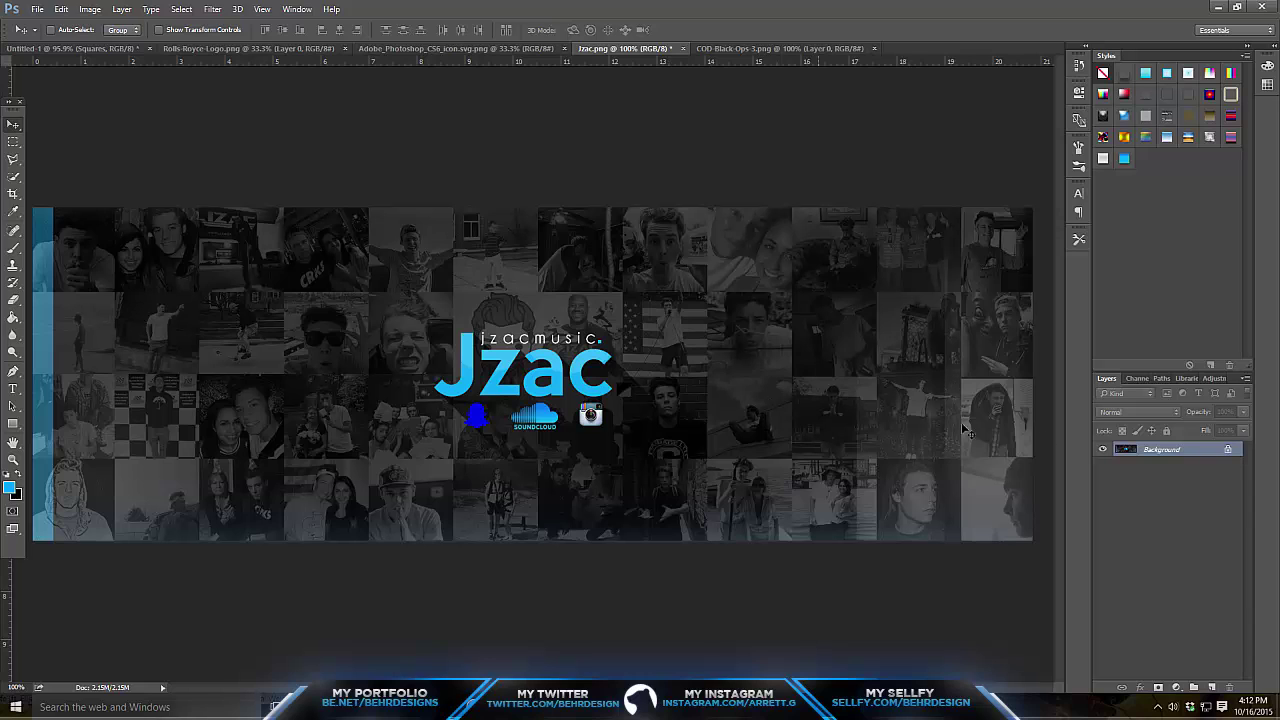
{"action": "left_click_drag", "start_coordinate": [538, 295], "coordinate": [281, 216]}
{"action": "key", "text": "ctrl+t"}
{"action": "left_click_drag", "start_coordinate": [761, 138], "coordinate": [613, 476]}
{"action": "key", "text": "Return"}
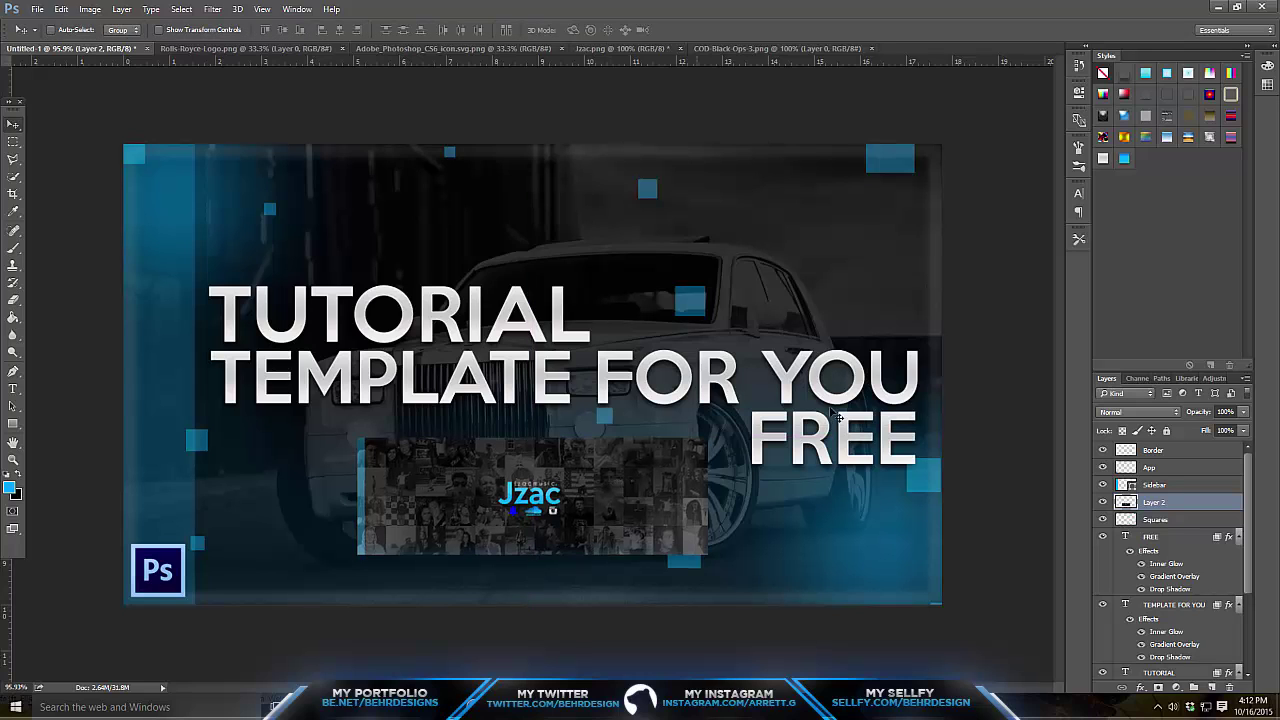
- Add a black Multiply drop shadow at 40% opacity to the Jzac banner layer
{"action": "right_click", "coordinate": [1170, 508]}
{"action": "left_click", "coordinate": [1050, 95]}
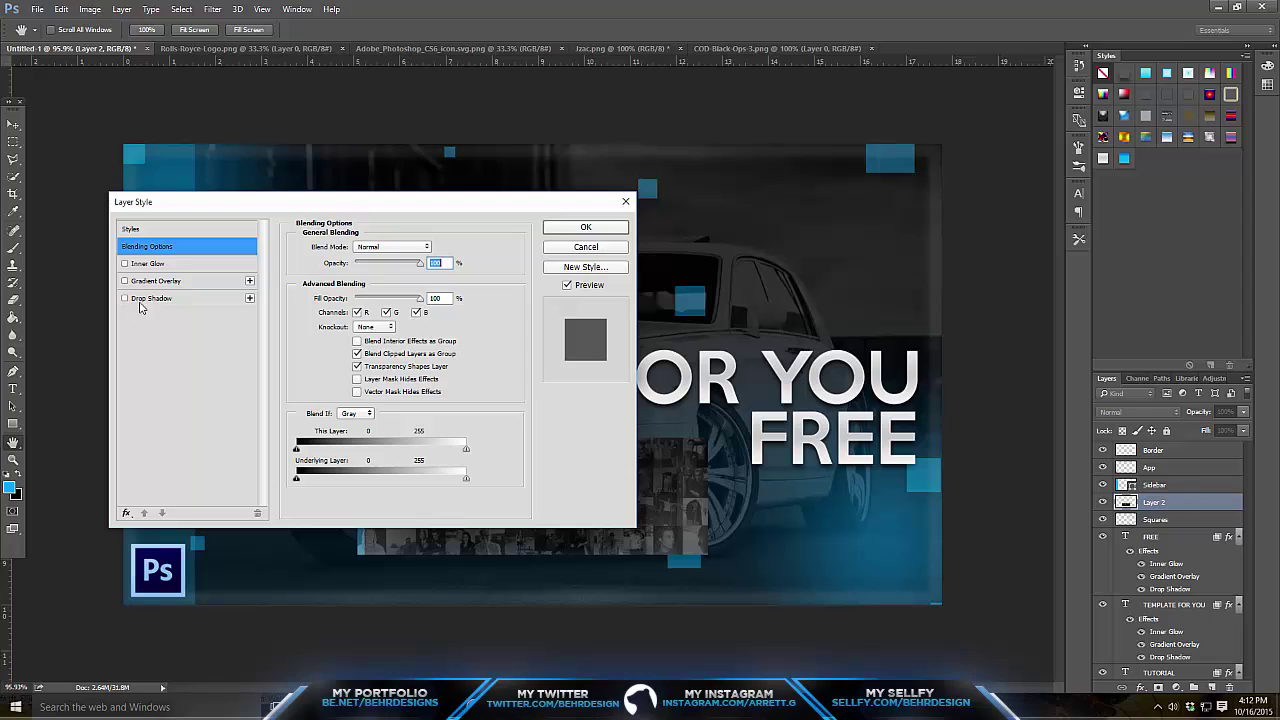
{"action": "left_click", "coordinate": [125, 298]}
{"action": "left_click", "coordinate": [142, 299]}
{"action": "left_click", "coordinate": [369, 264]}
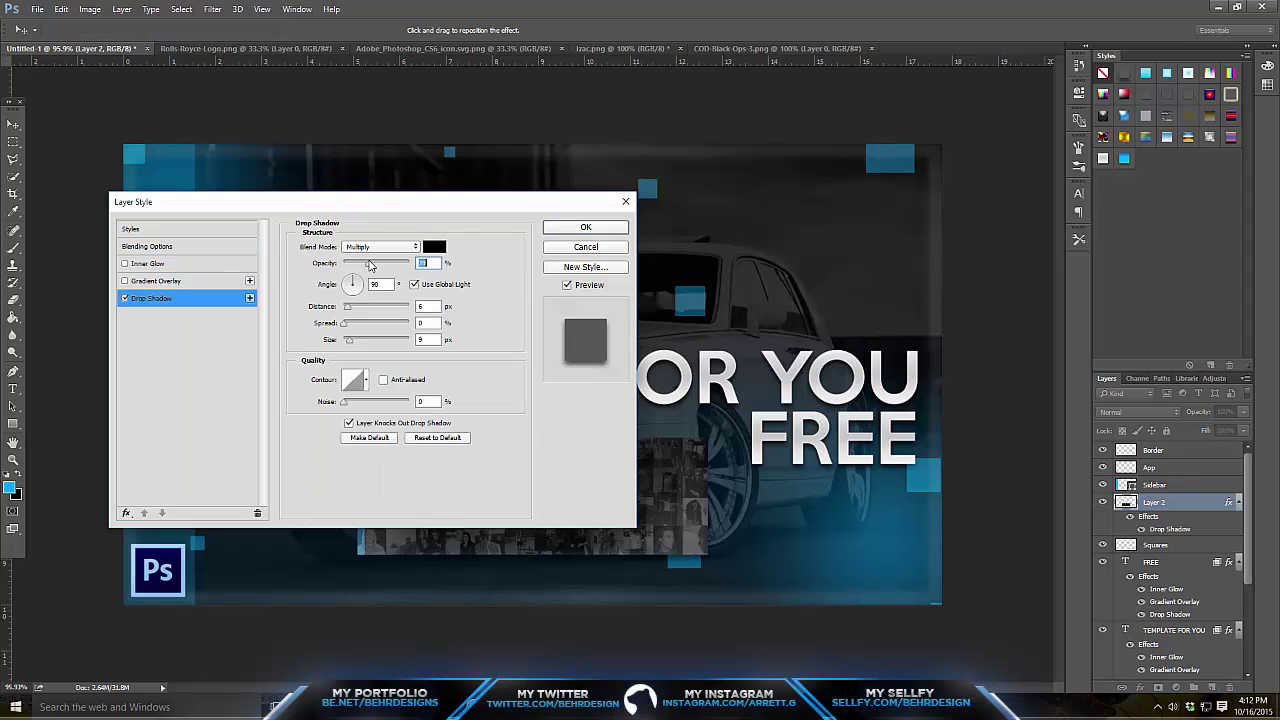
{"action": "left_click", "coordinate": [491, 163]}
- Add a 1 px white inside stroke with reduced opacity to the Jzac banner and apply the layer style
{"action": "left_click", "coordinate": [126, 514]}
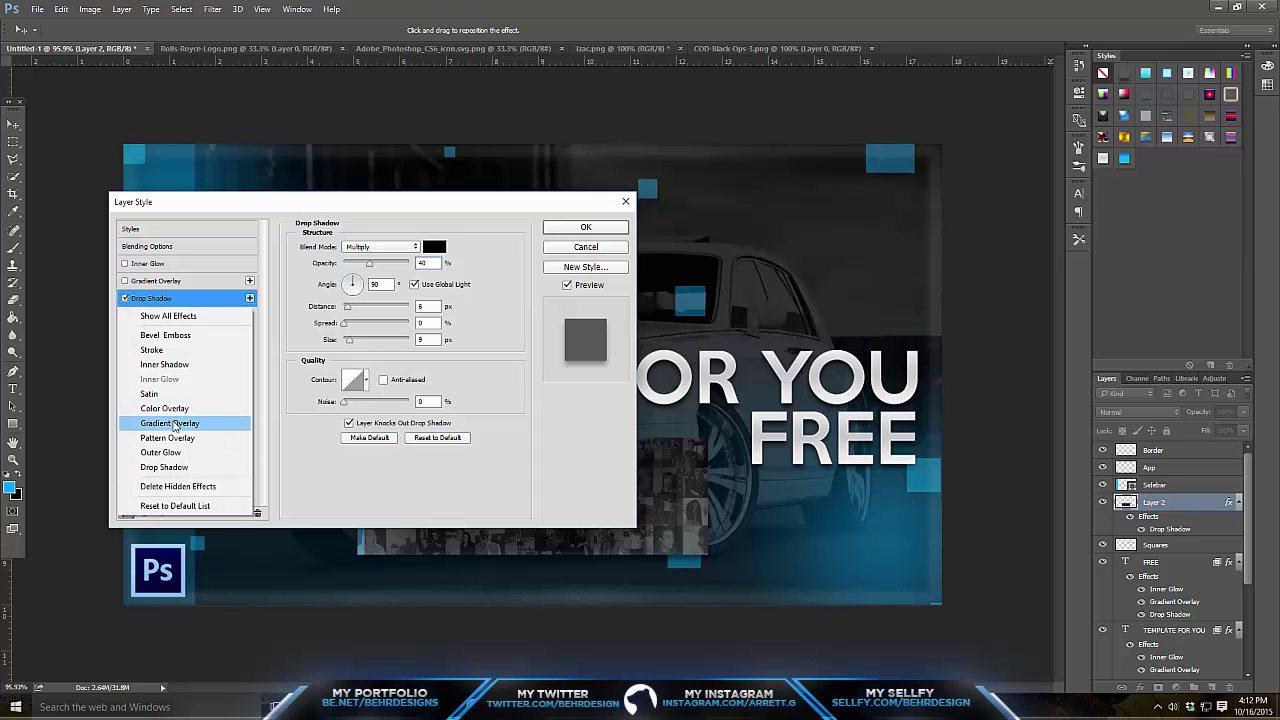
{"action": "left_click", "coordinate": [188, 350]}
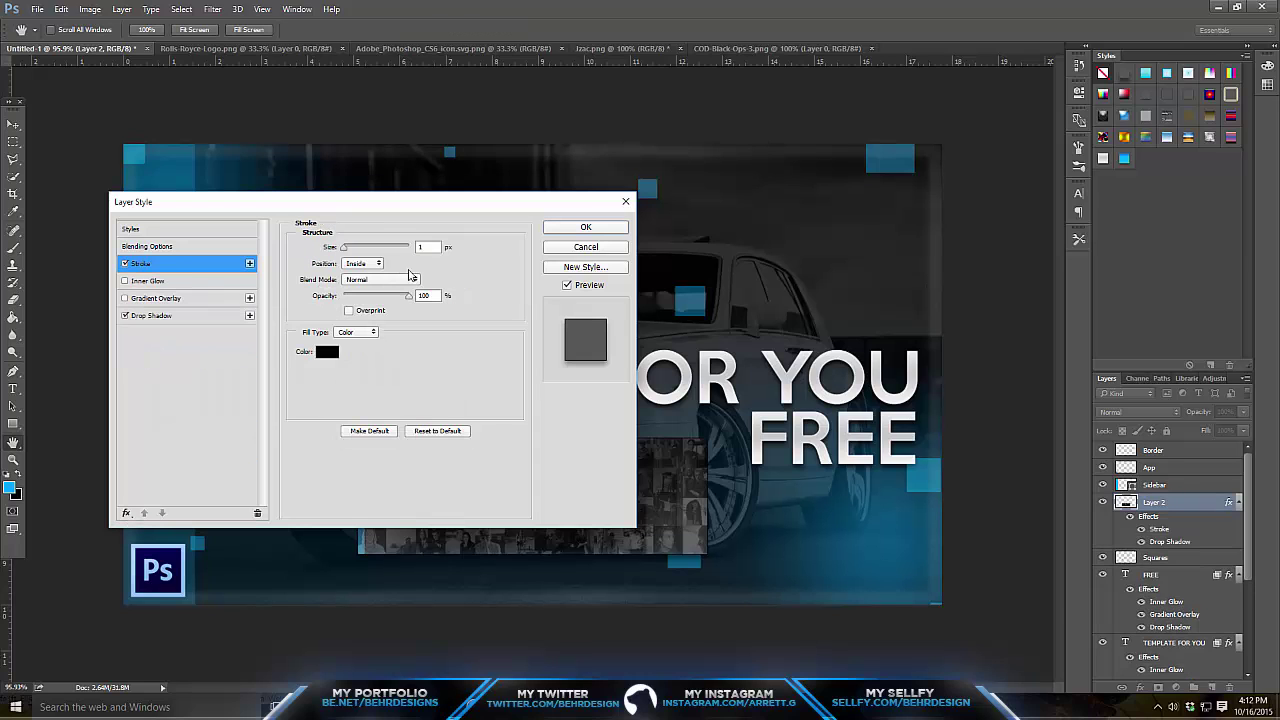
{"action": "left_click", "coordinate": [327, 351]}
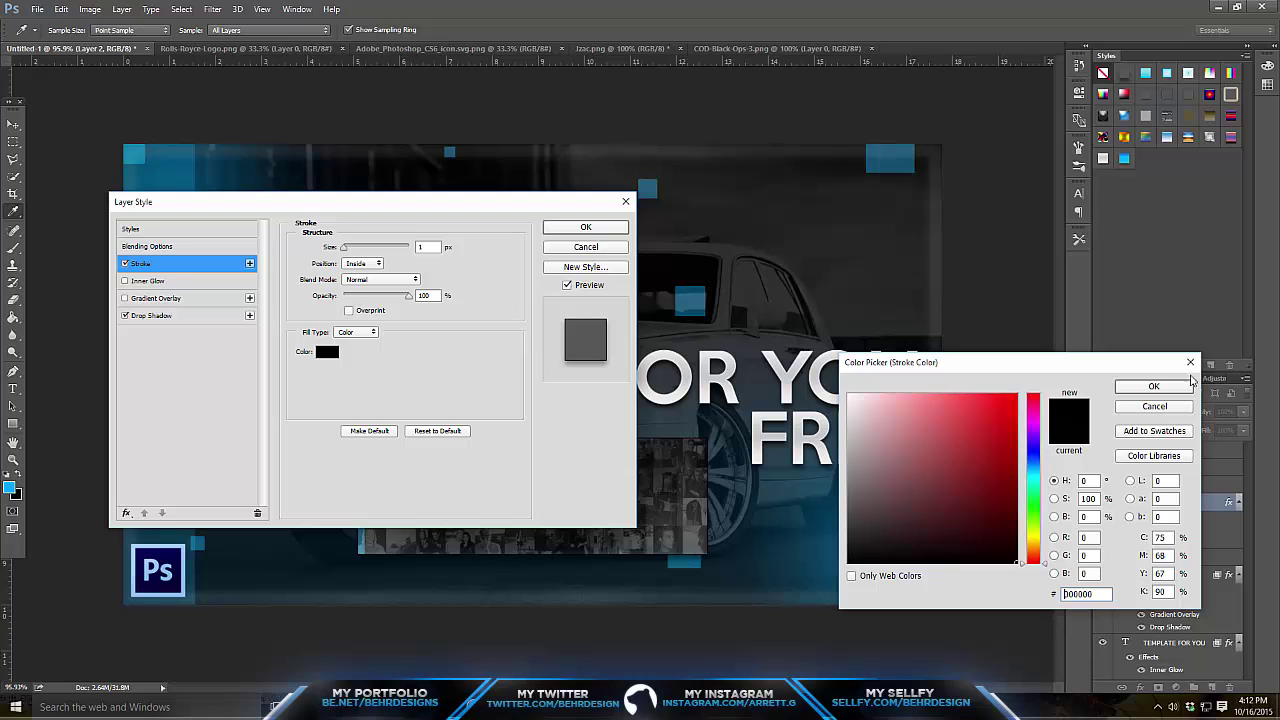
{"action": "left_click", "coordinate": [848, 395]}
{"action": "left_click", "coordinate": [1153, 386]}
{"action": "left_click_drag", "start_coordinate": [408, 296], "coordinate": [358, 297]}
{"action": "left_click", "coordinate": [585, 228]}
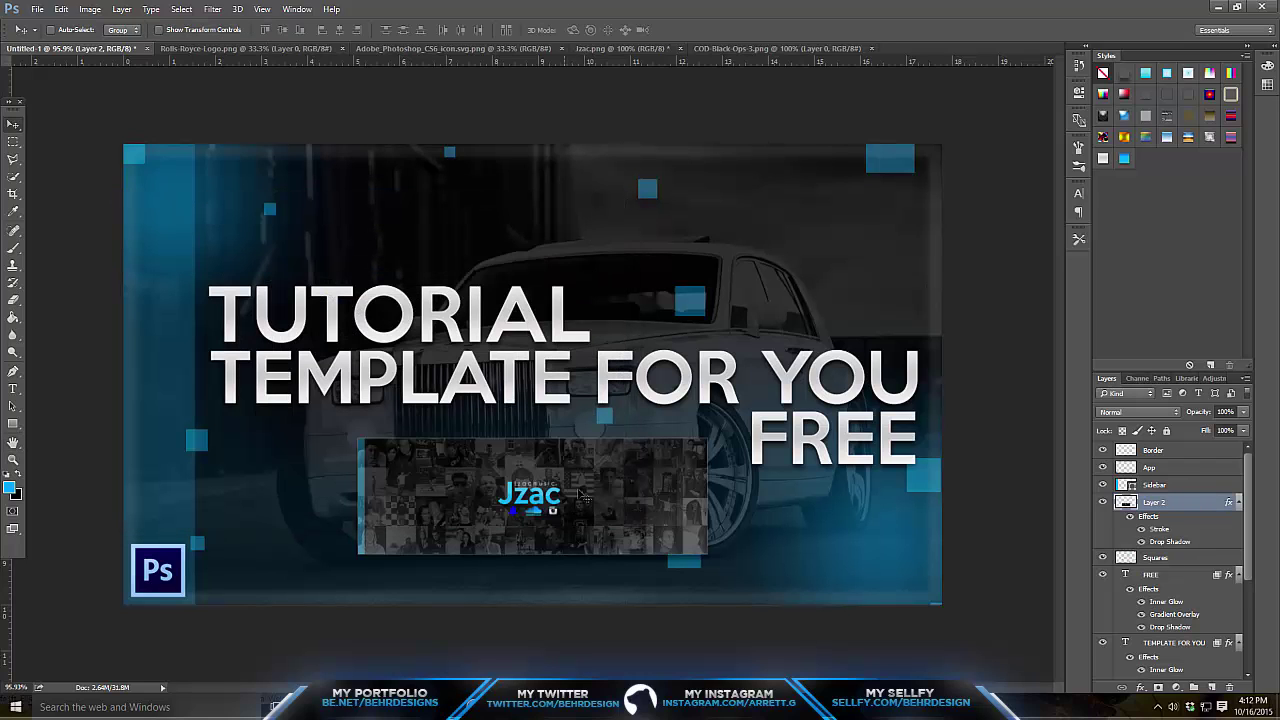